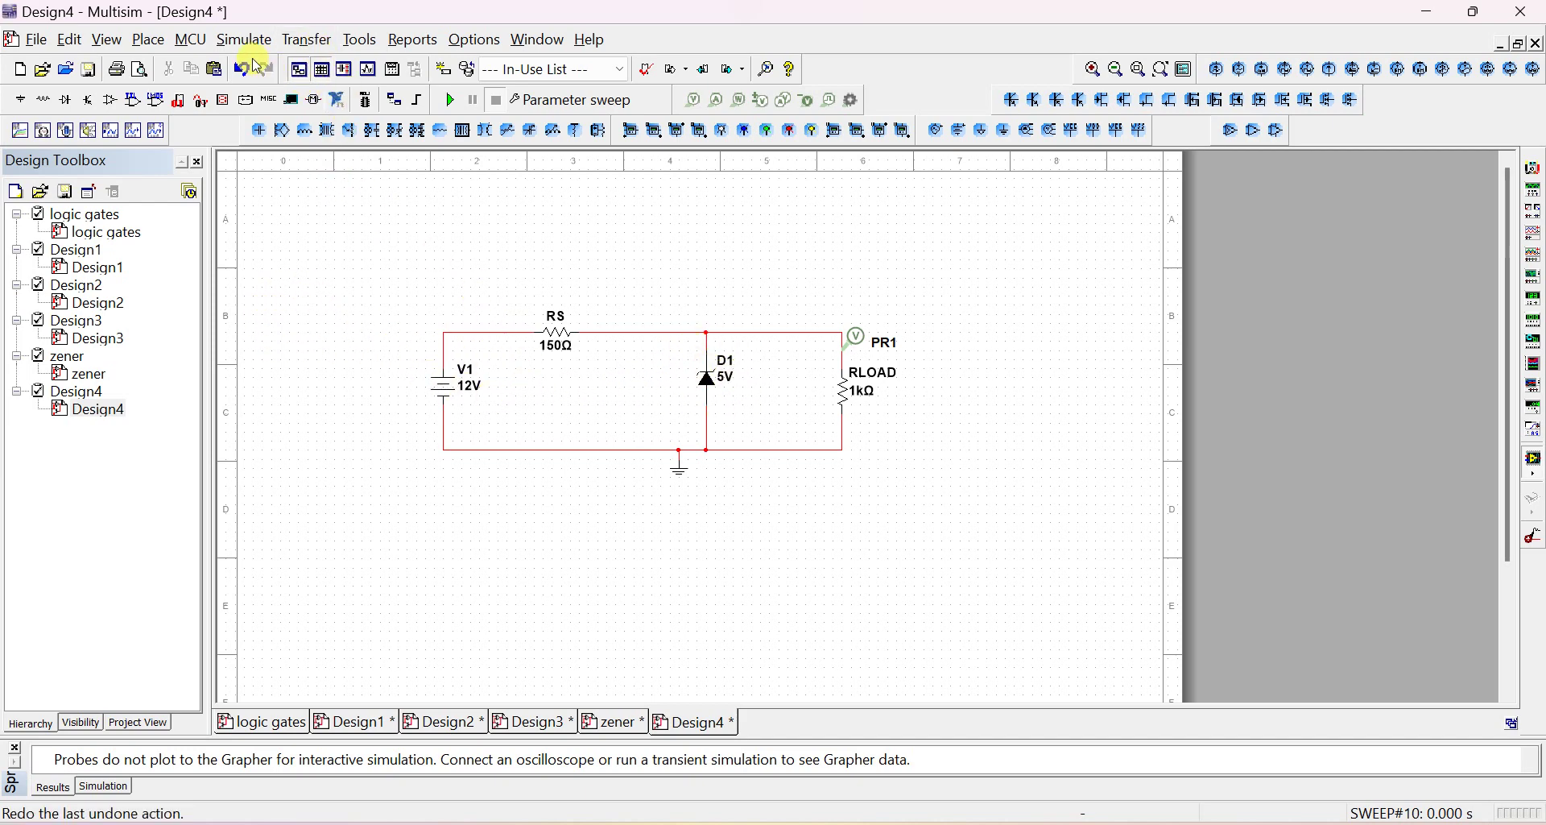
Place a text annotation reading 'LOAD REGULATION' above the zener regulator circuit
{"action": "left_click", "coordinate": [153, 40]}
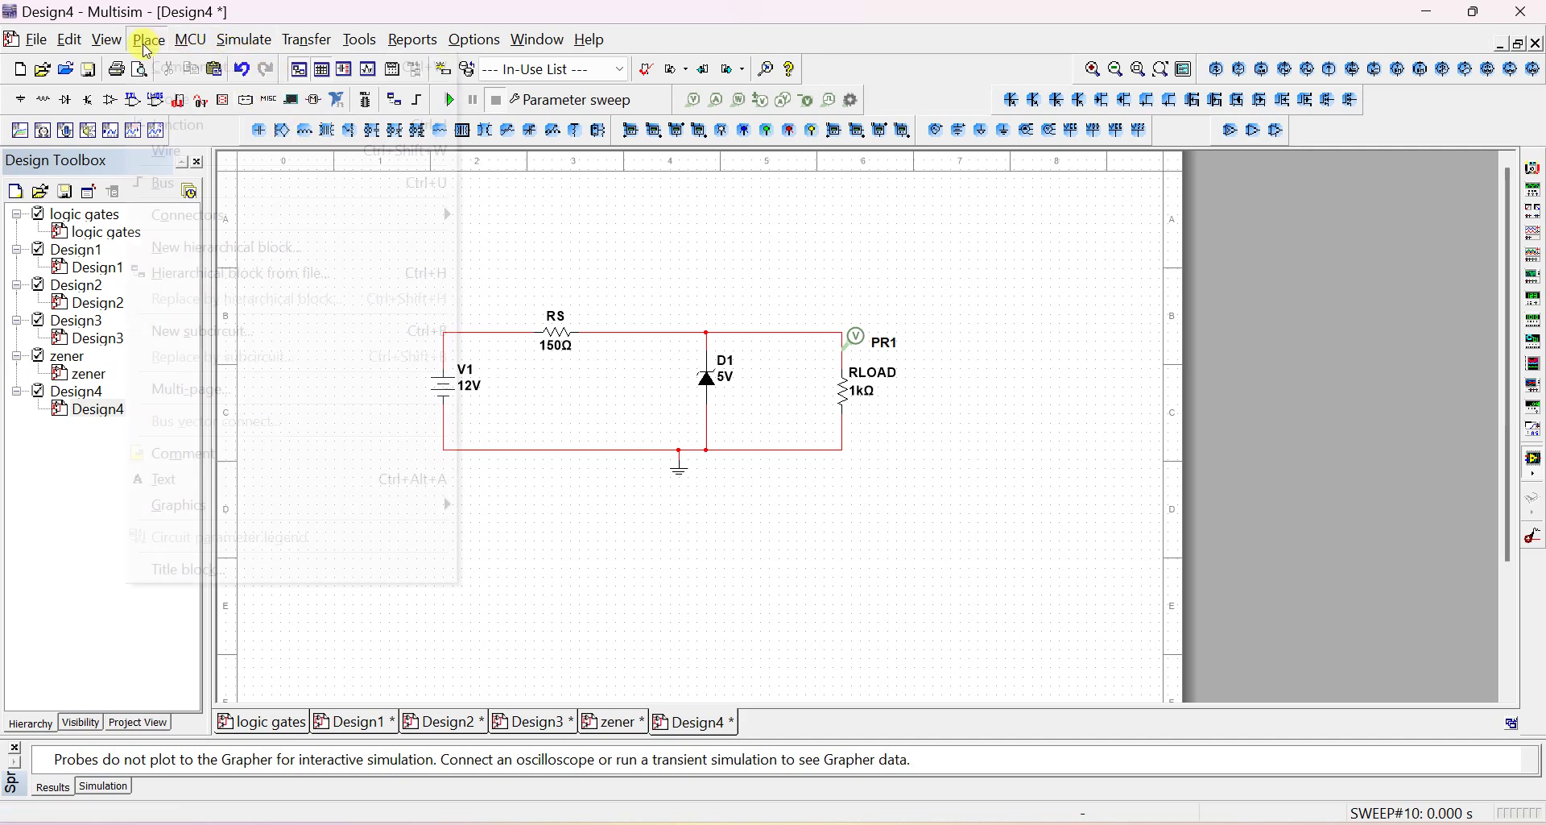
{"action": "left_click", "coordinate": [232, 491]}
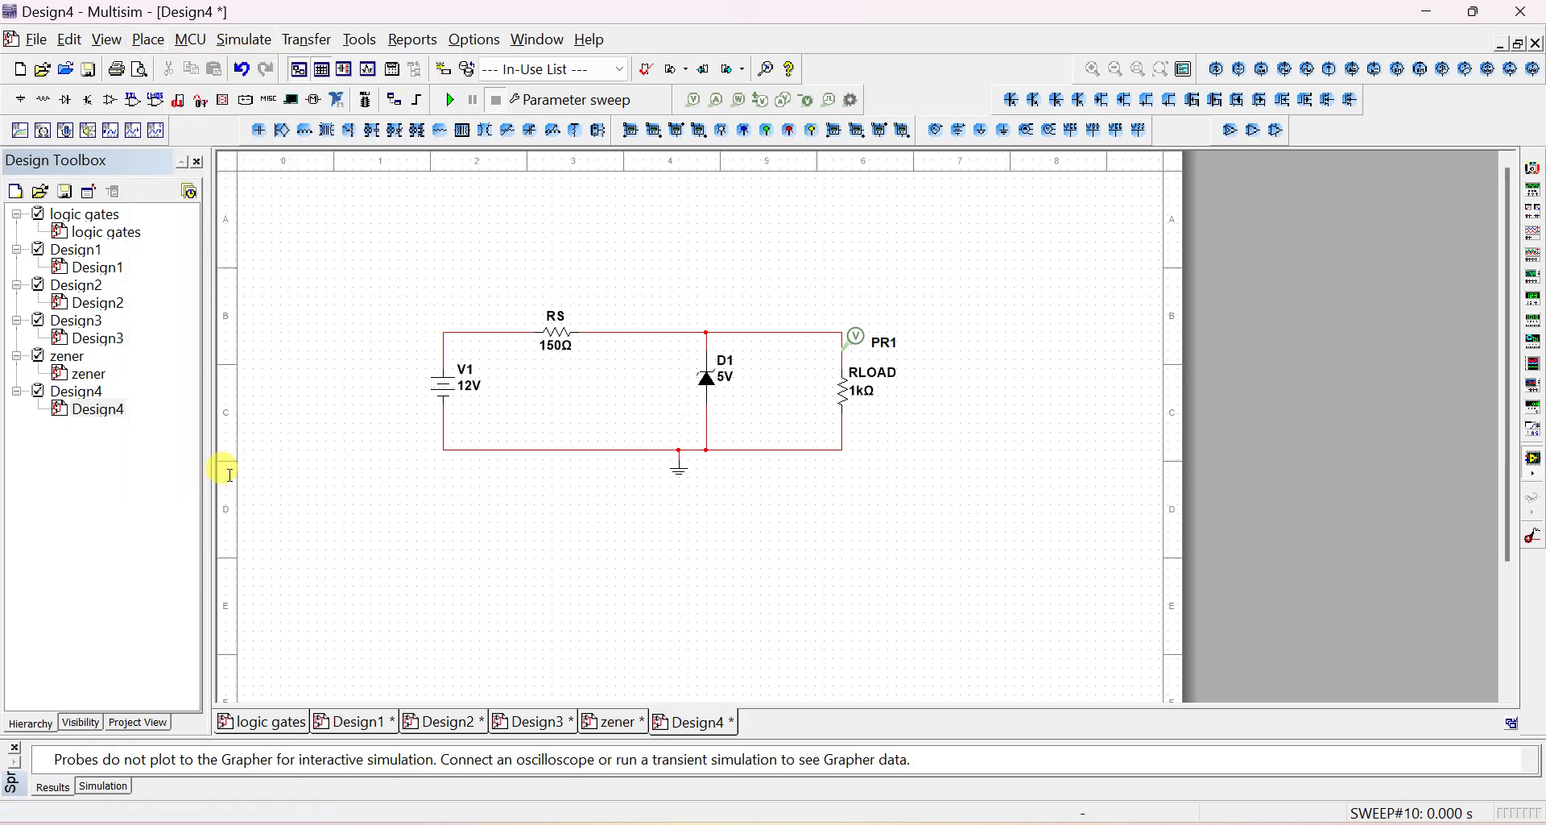
{"action": "left_click", "coordinate": [499, 237]}
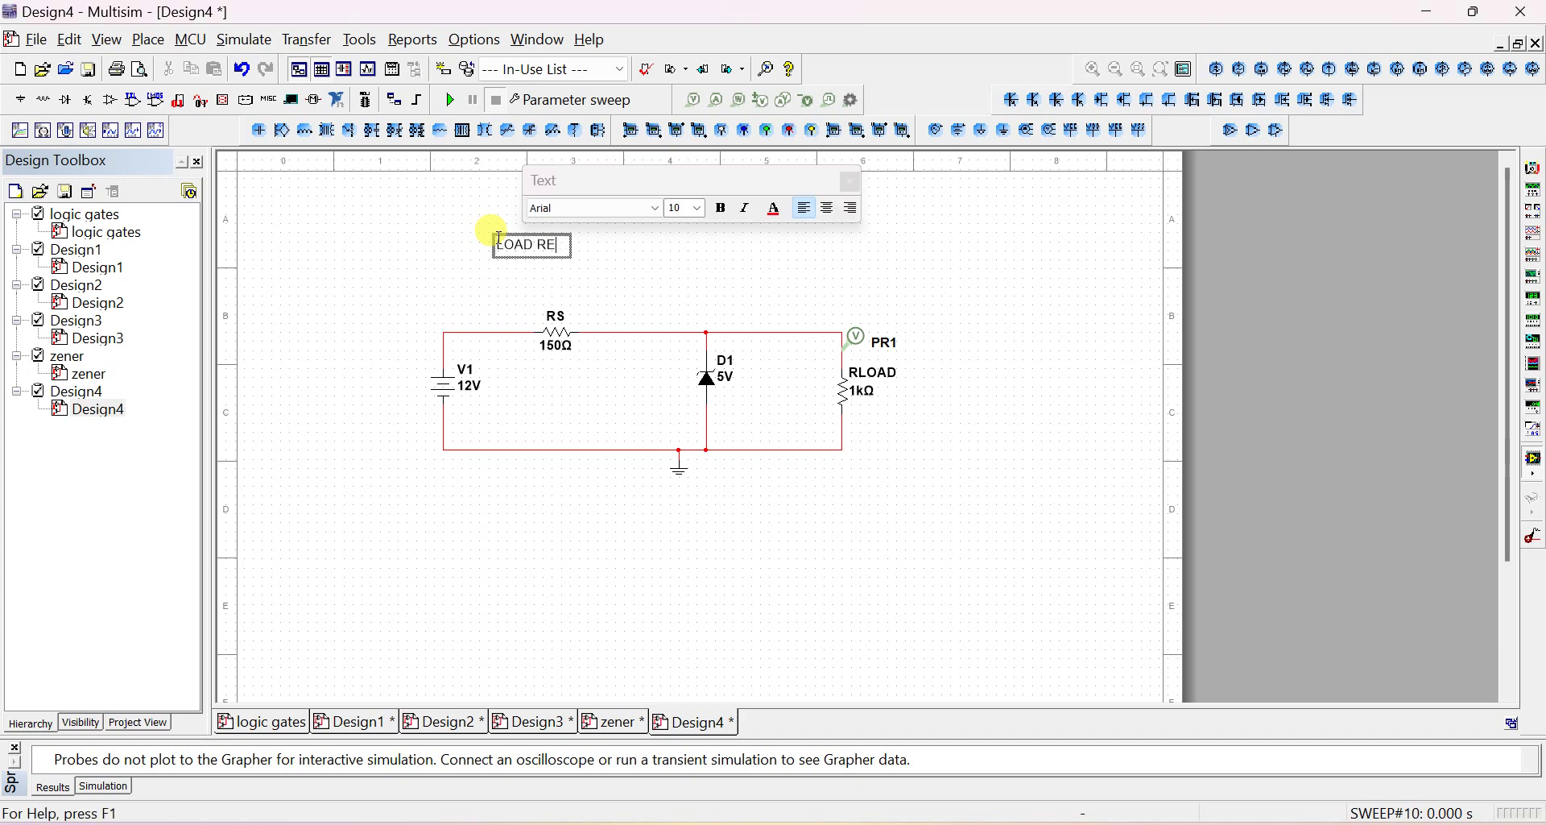
{"action": "type", "text": "LOAD REGULATION"}
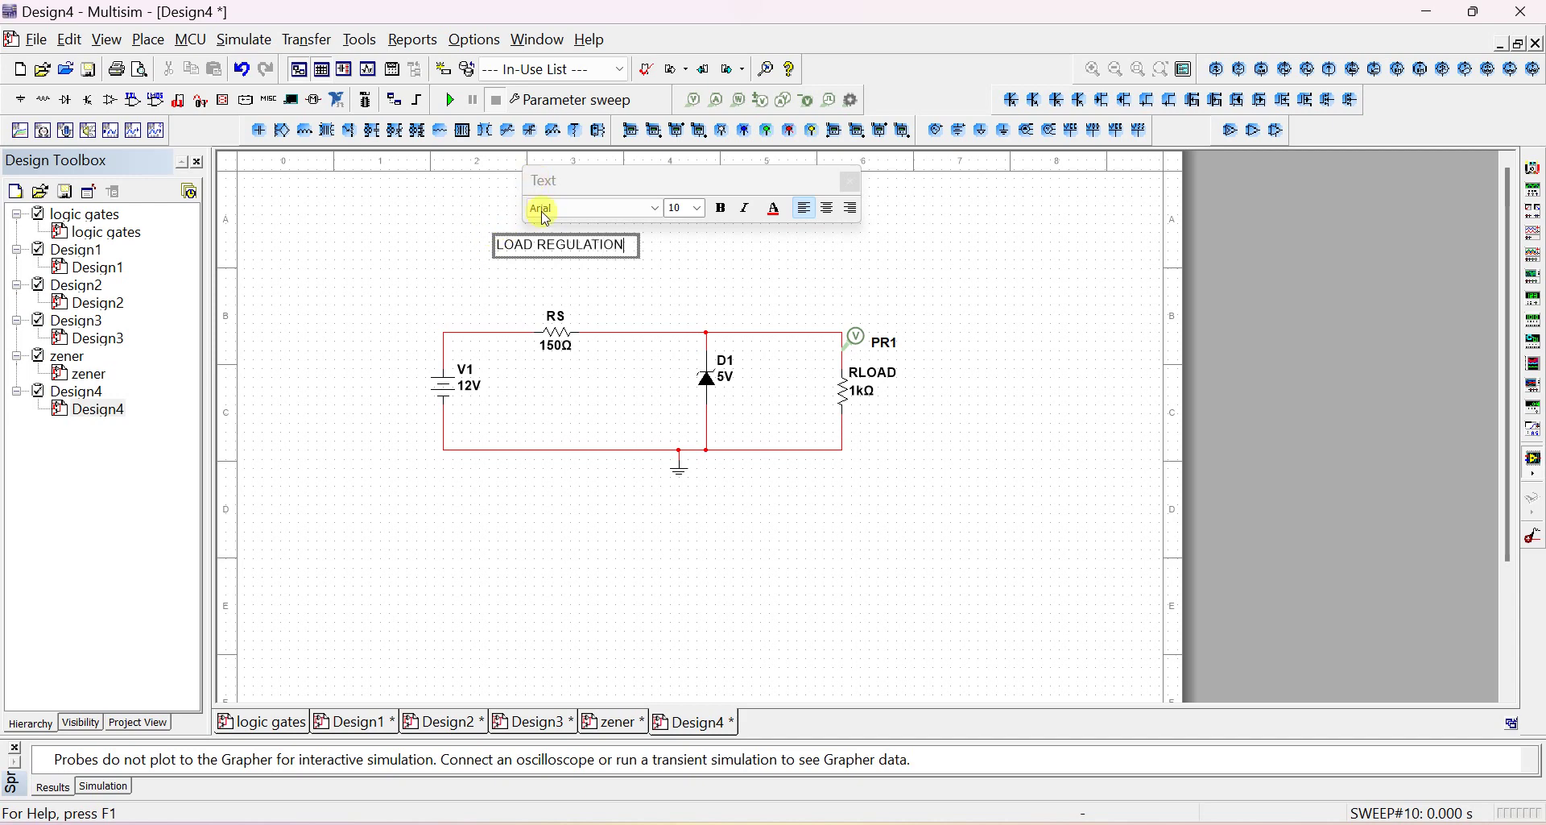
{"action": "left_click", "coordinate": [649, 292]}
Set supply V1's Voltage (V) property to 10 in its properties dialog
{"action": "left_click", "coordinate": [469, 389]}
{"action": "left_click", "coordinate": [467, 388]}
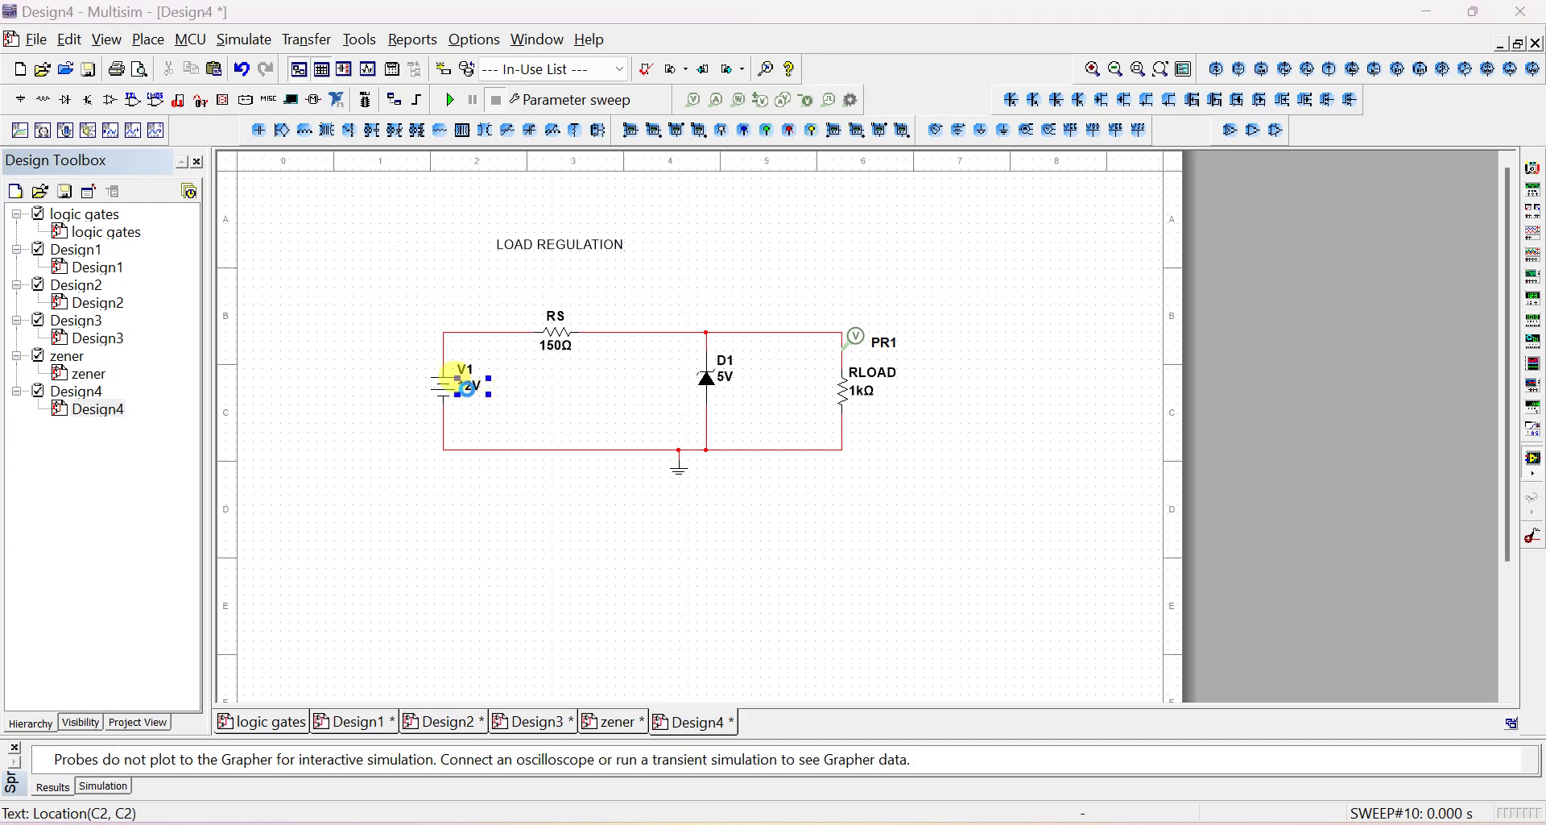
{"action": "double_click", "coordinate": [467, 388]}
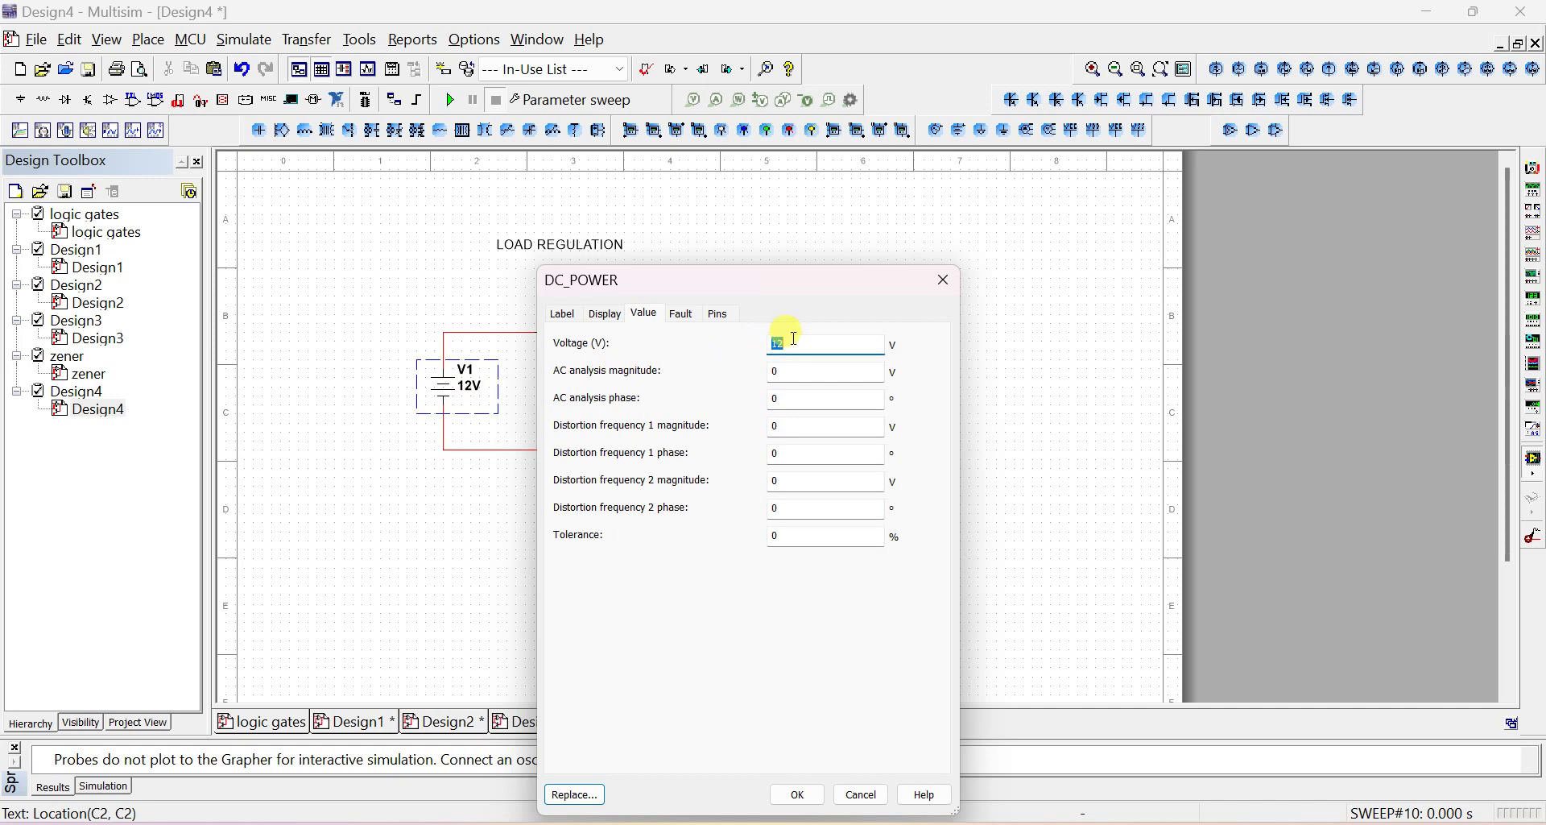
{"action": "type", "text": "10"}
{"action": "left_click", "coordinate": [825, 797]}
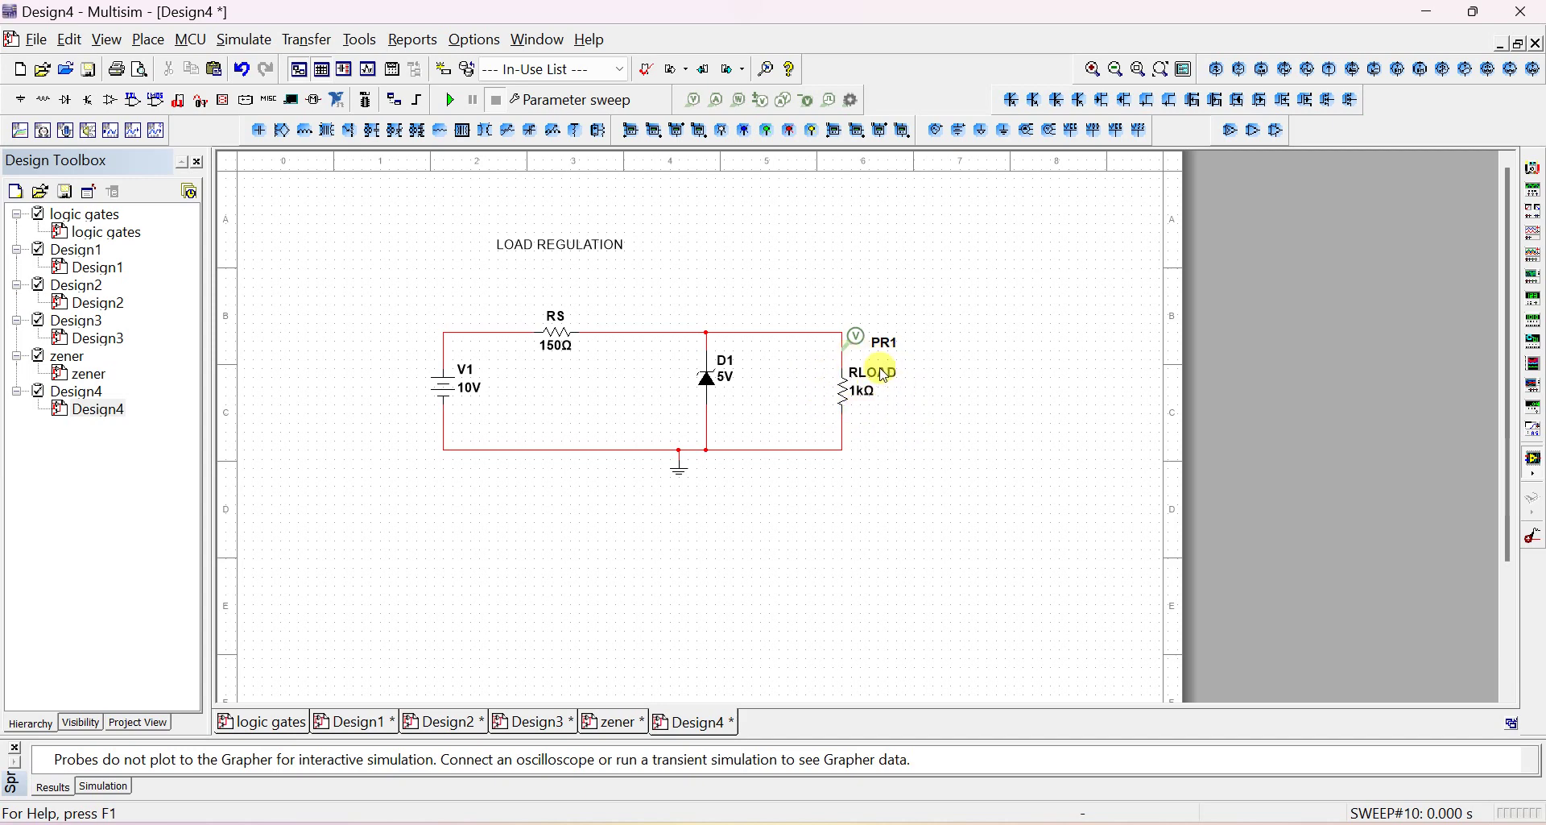
Open the Parameter Sweep analysis from Simulate > Analyses and simulation
{"action": "left_click", "coordinate": [245, 40]}
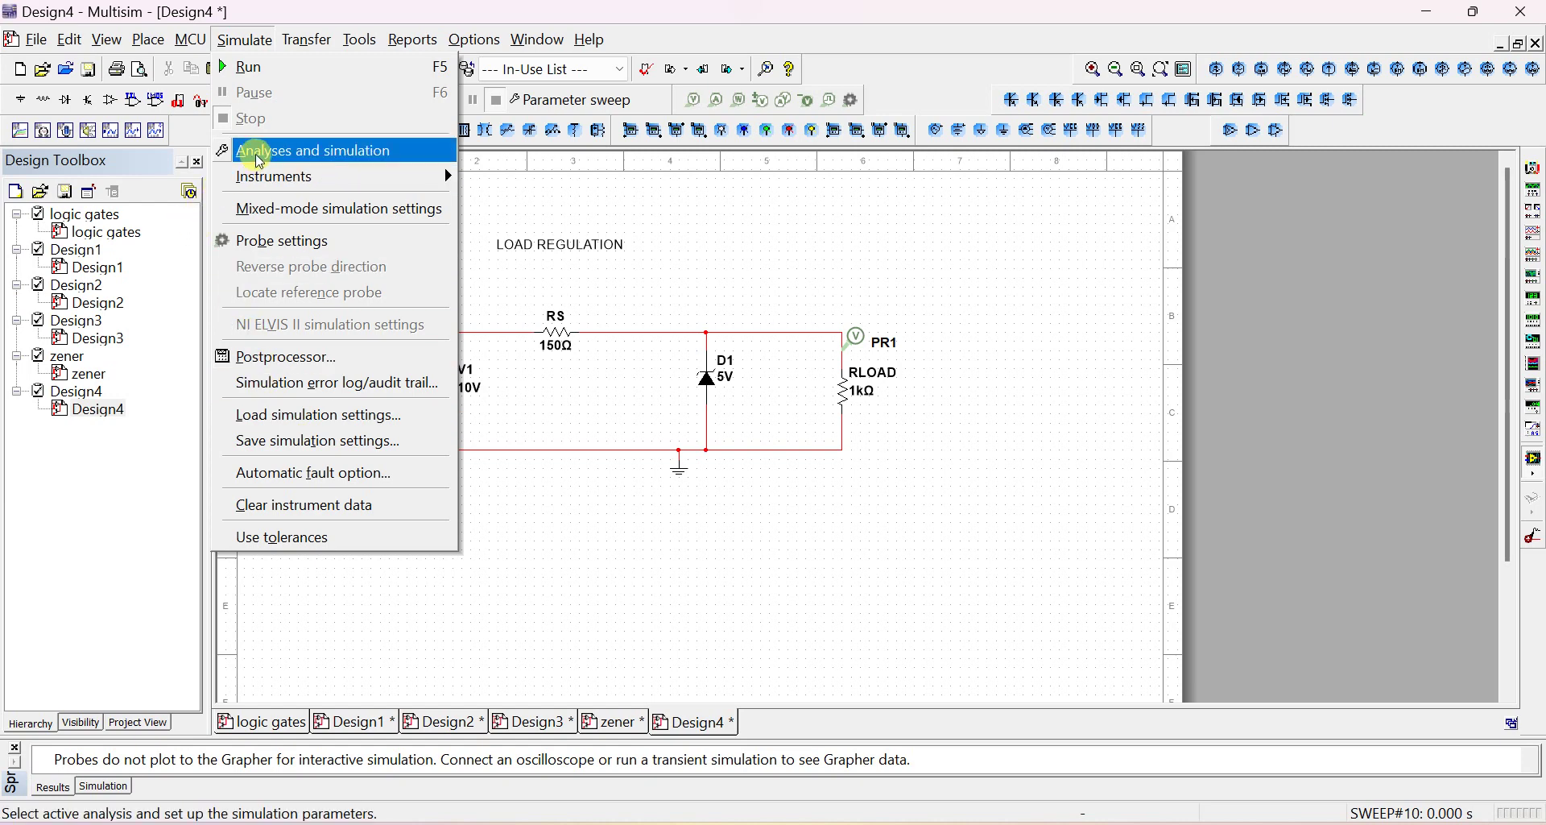
{"action": "left_click", "coordinate": [419, 150]}
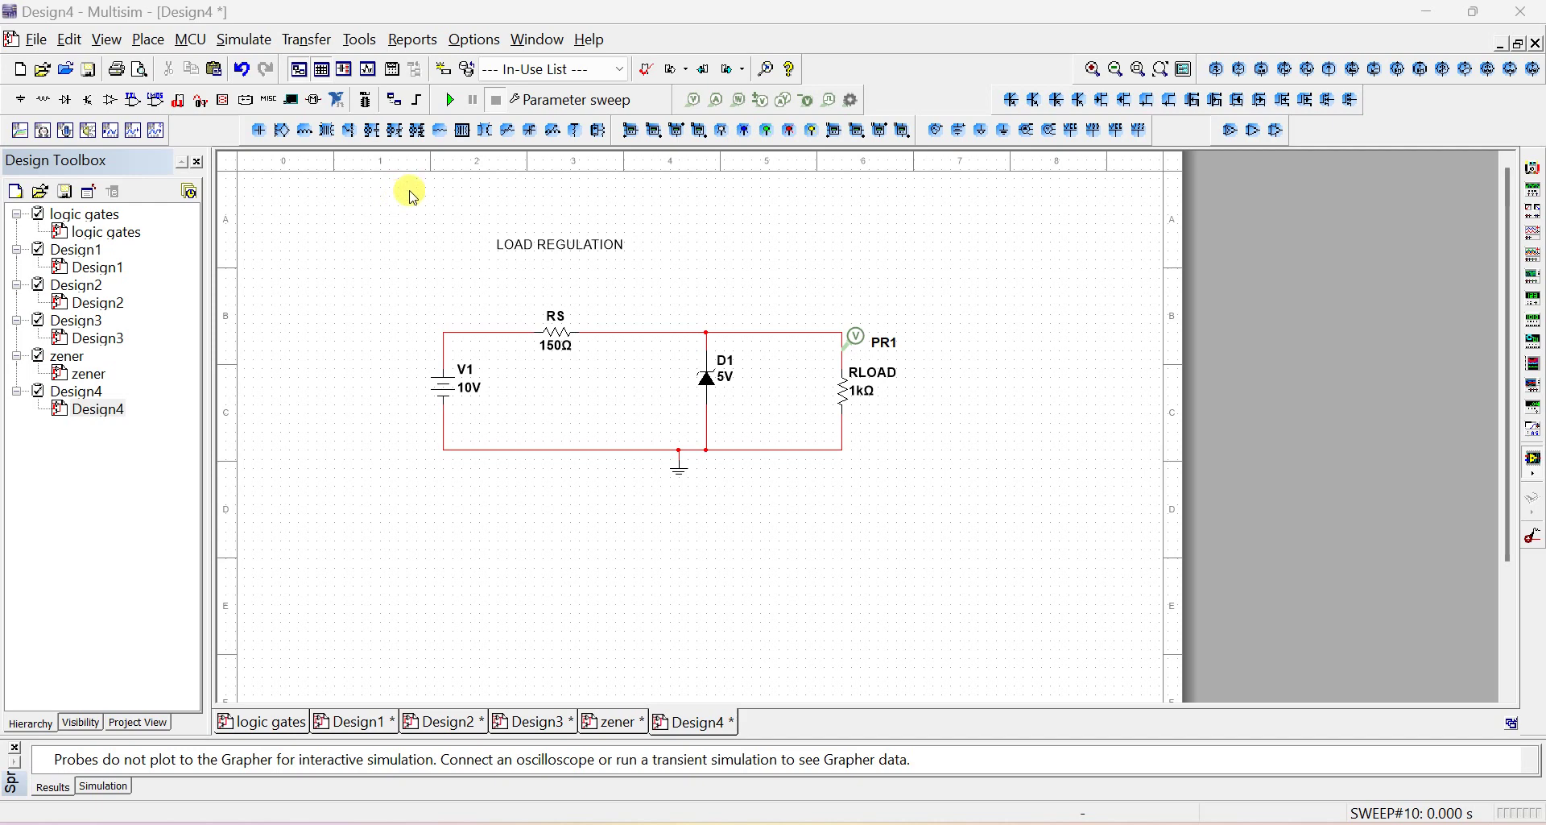
{"action": "left_click", "coordinate": [247, 42]}
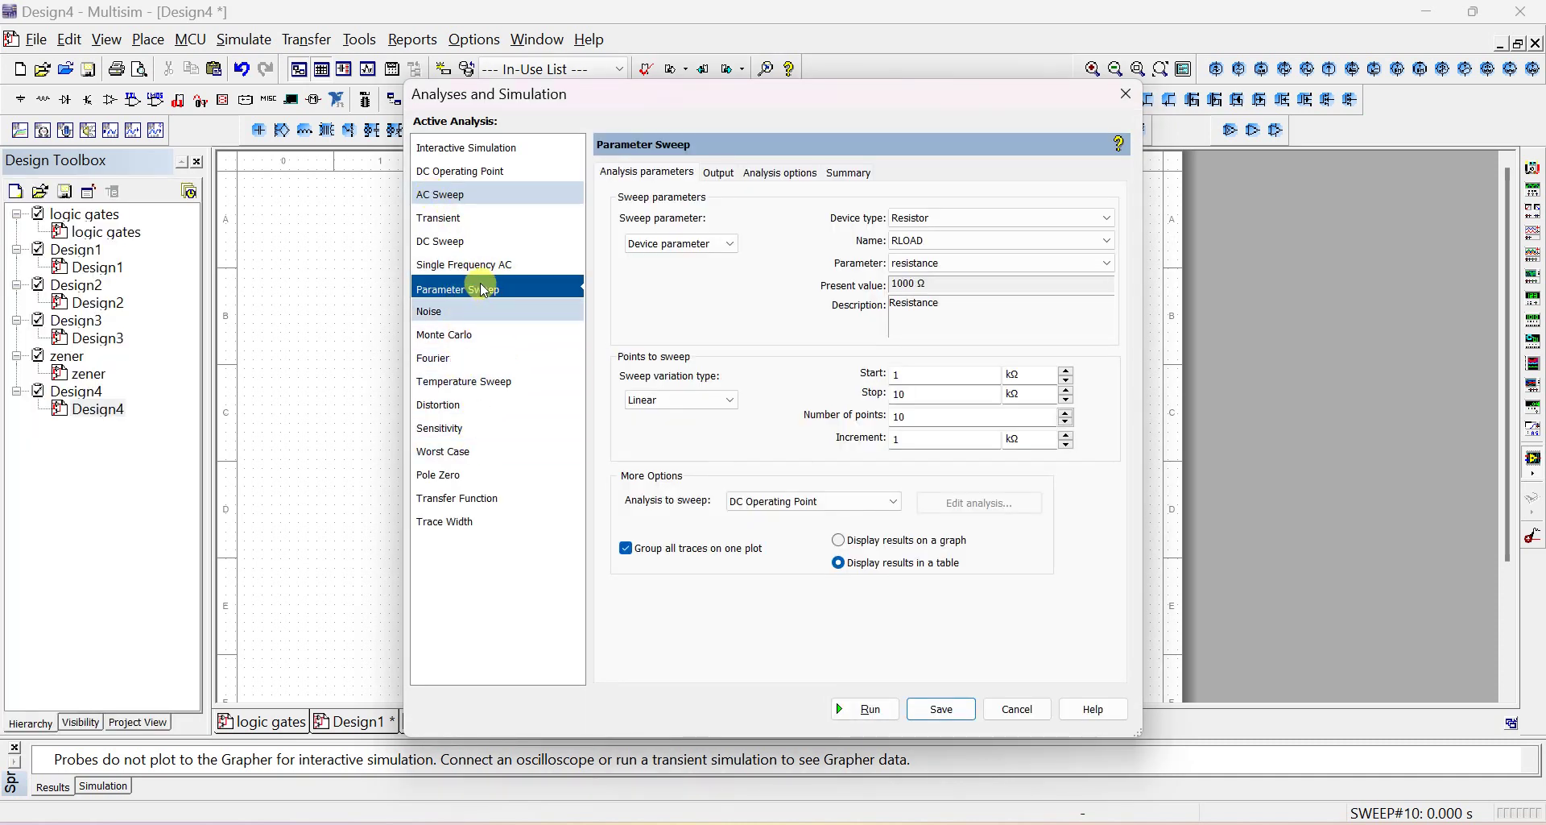
Set the sweep to Device type Resistor, Name RLOAD, Parameter resistance
{"action": "left_click", "coordinate": [934, 218]}
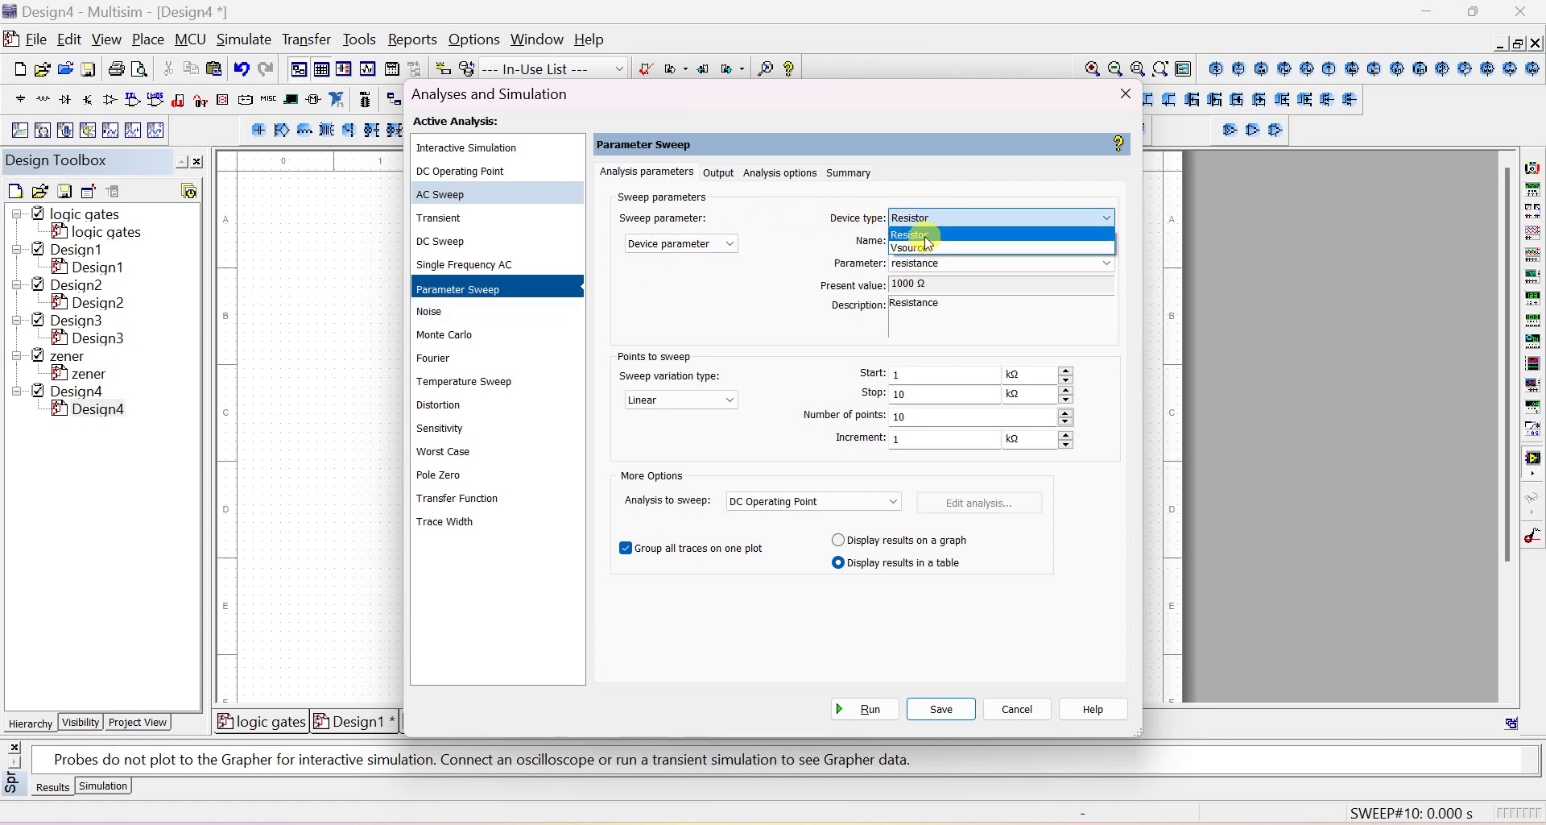
{"action": "left_click", "coordinate": [926, 236]}
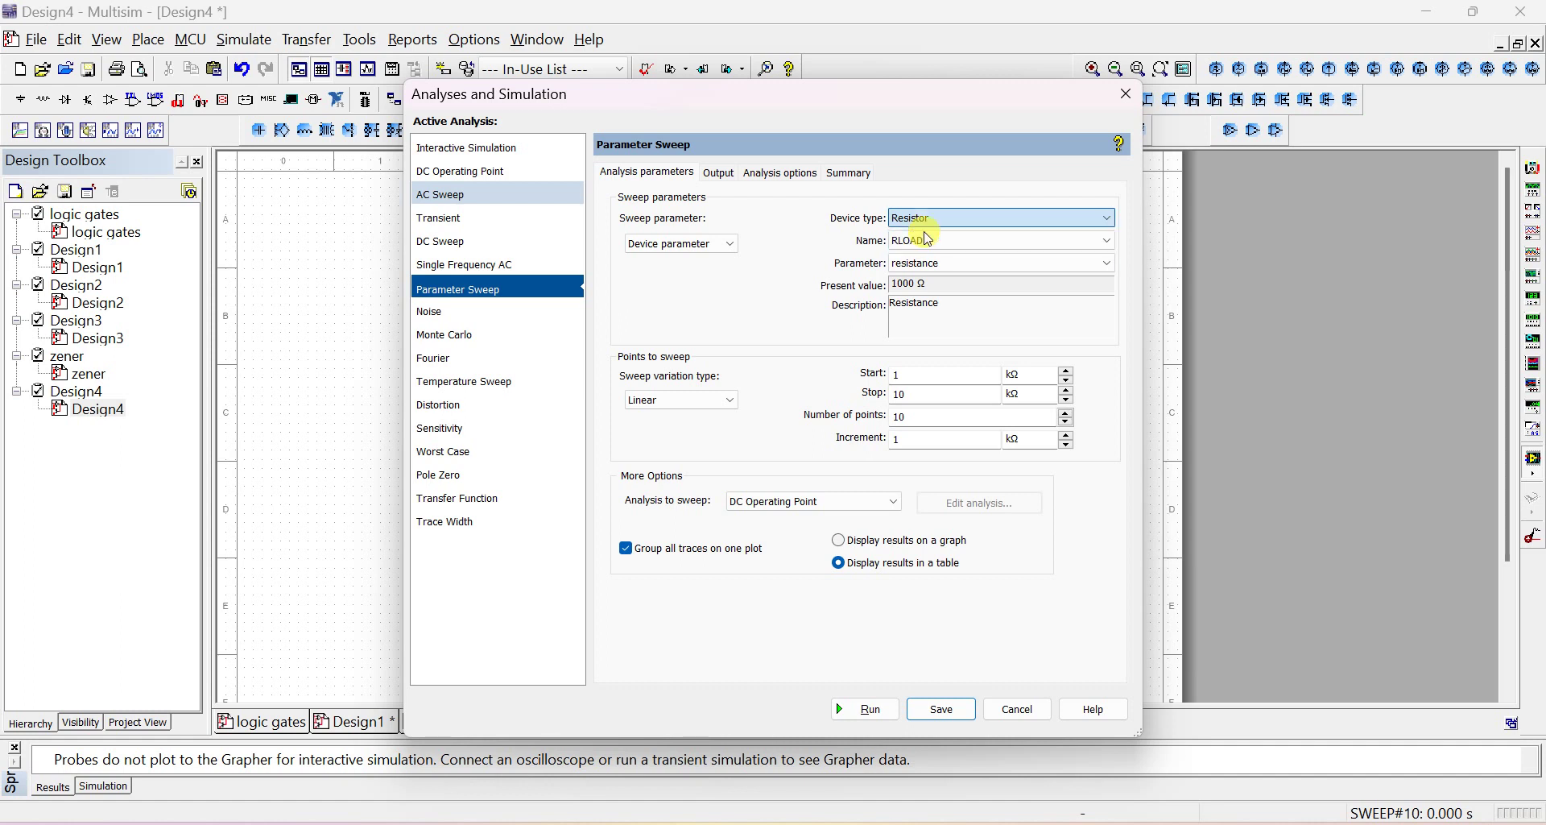
{"action": "left_click", "coordinate": [926, 240]}
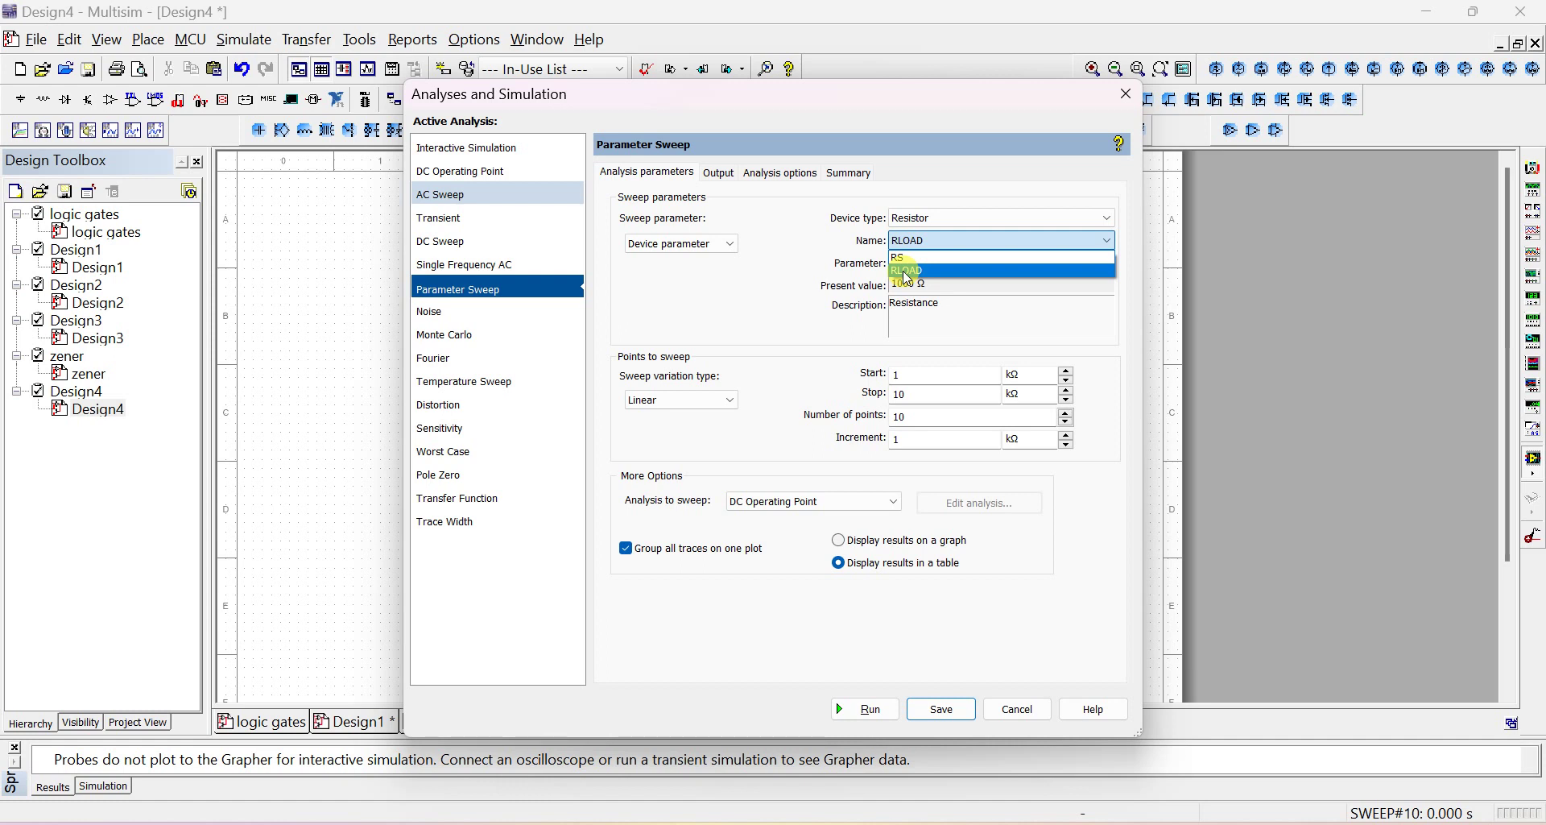
{"action": "left_click", "coordinate": [907, 272]}
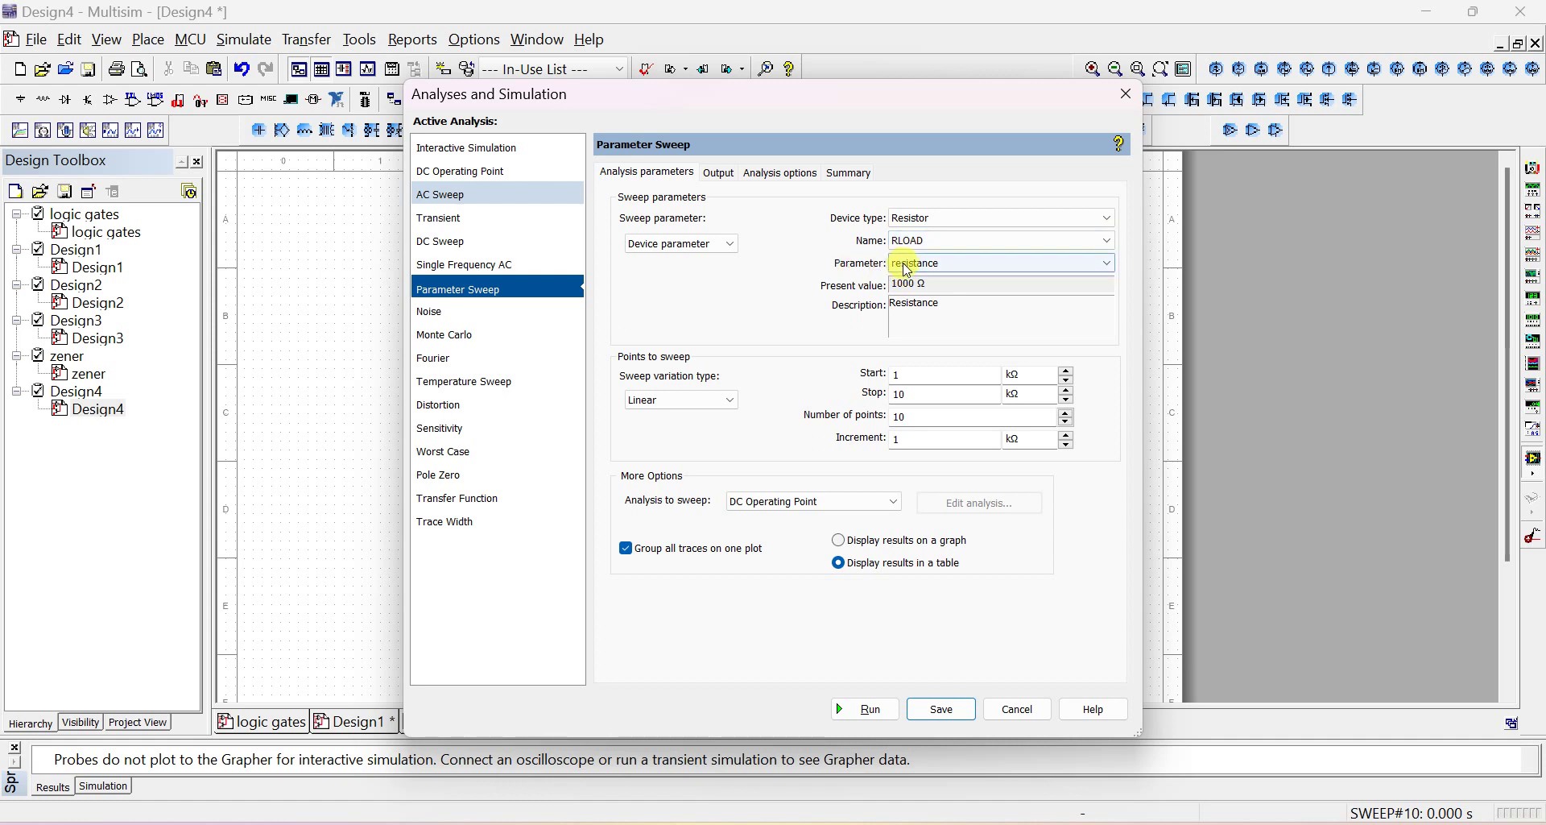
{"action": "left_click", "coordinate": [913, 267]}
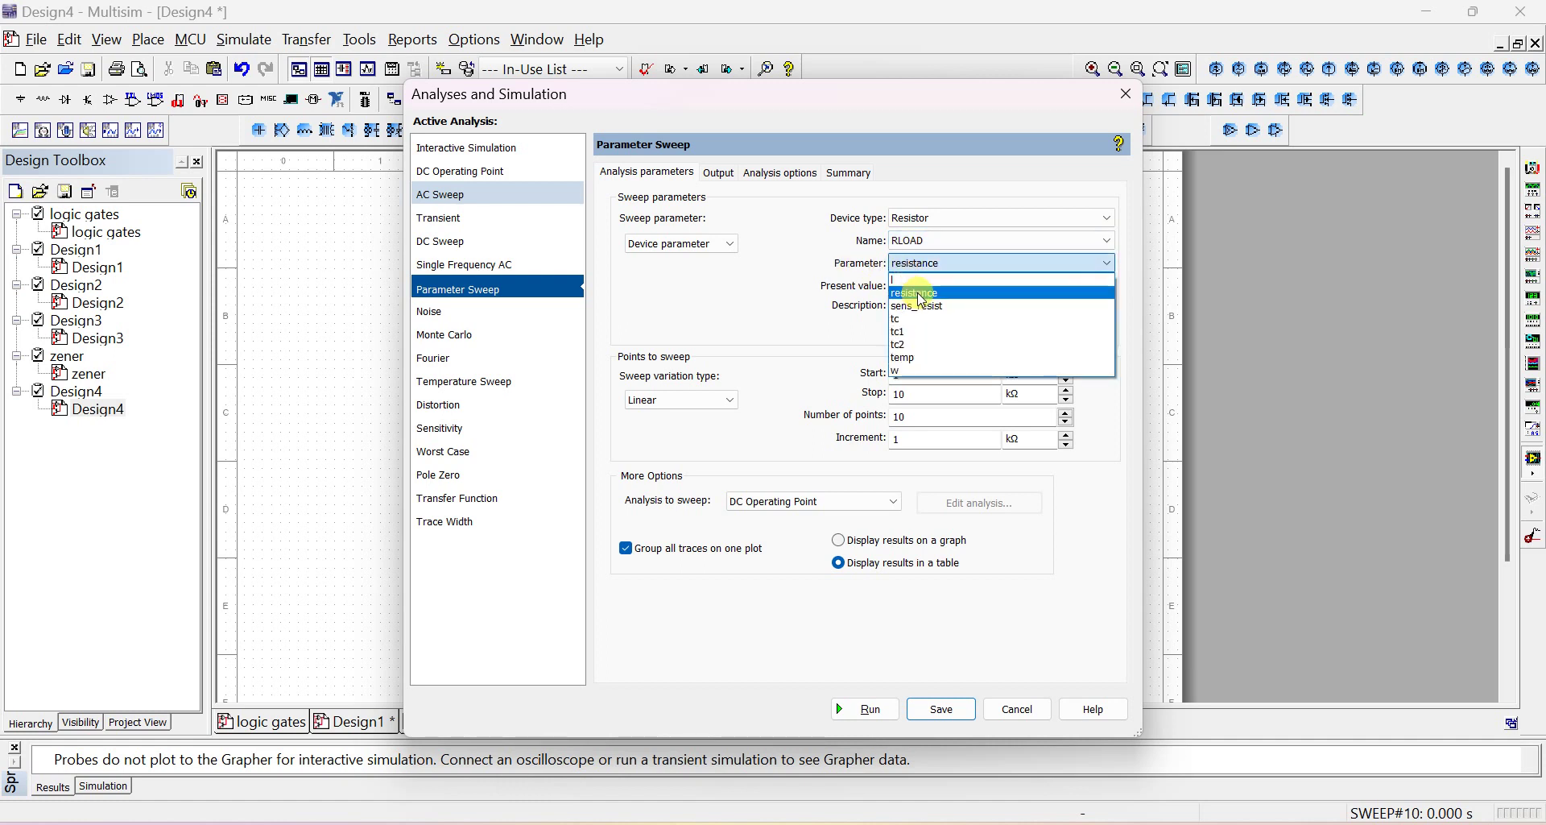
{"action": "left_click", "coordinate": [919, 294]}
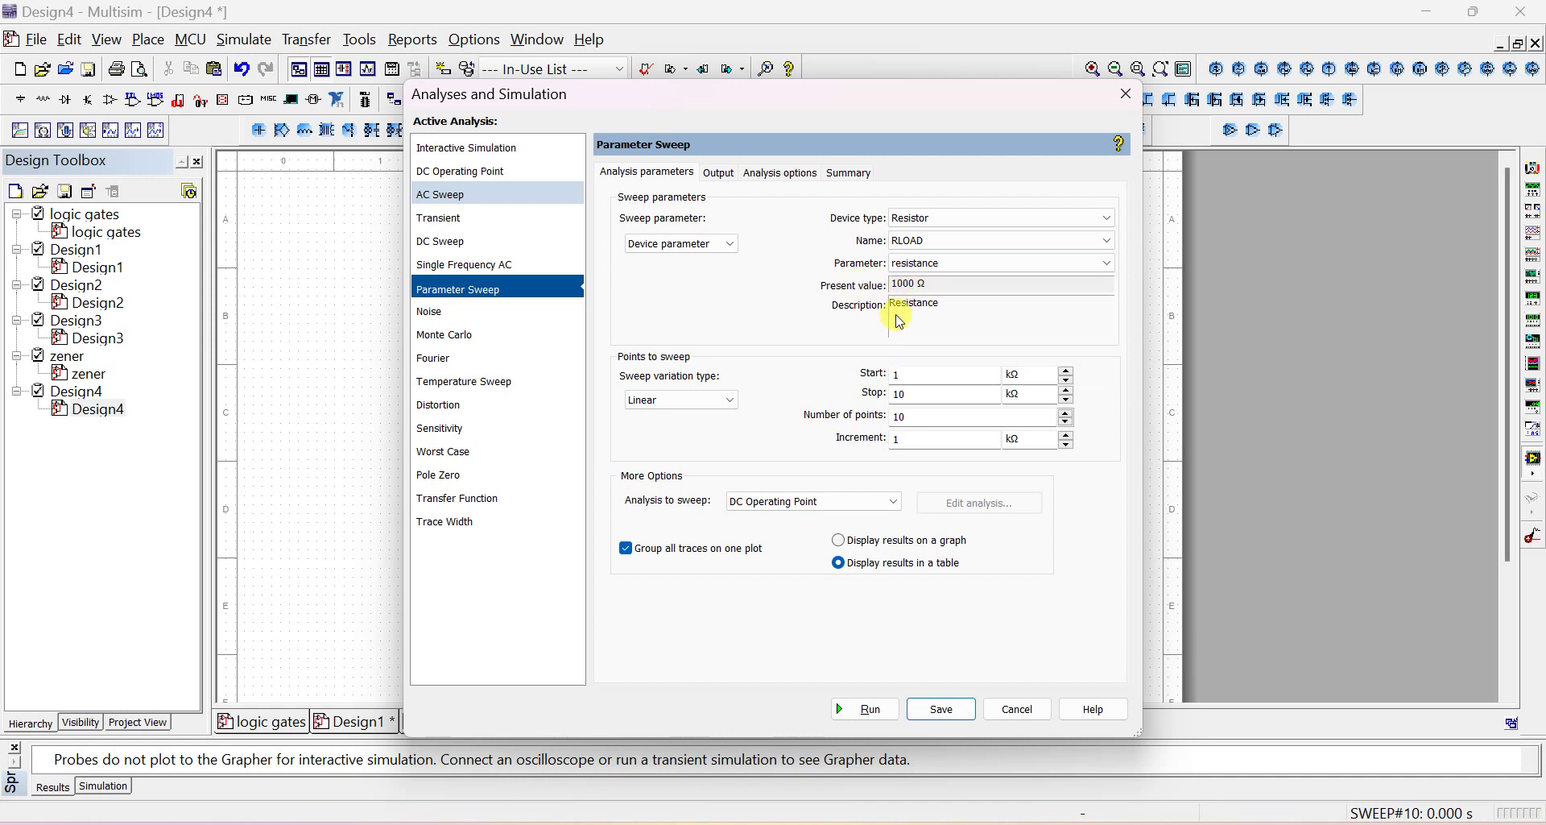
Keep Linear sweep variation, change Start to 100 Ω, and clear the Stop field
{"action": "left_click", "coordinate": [667, 403]}
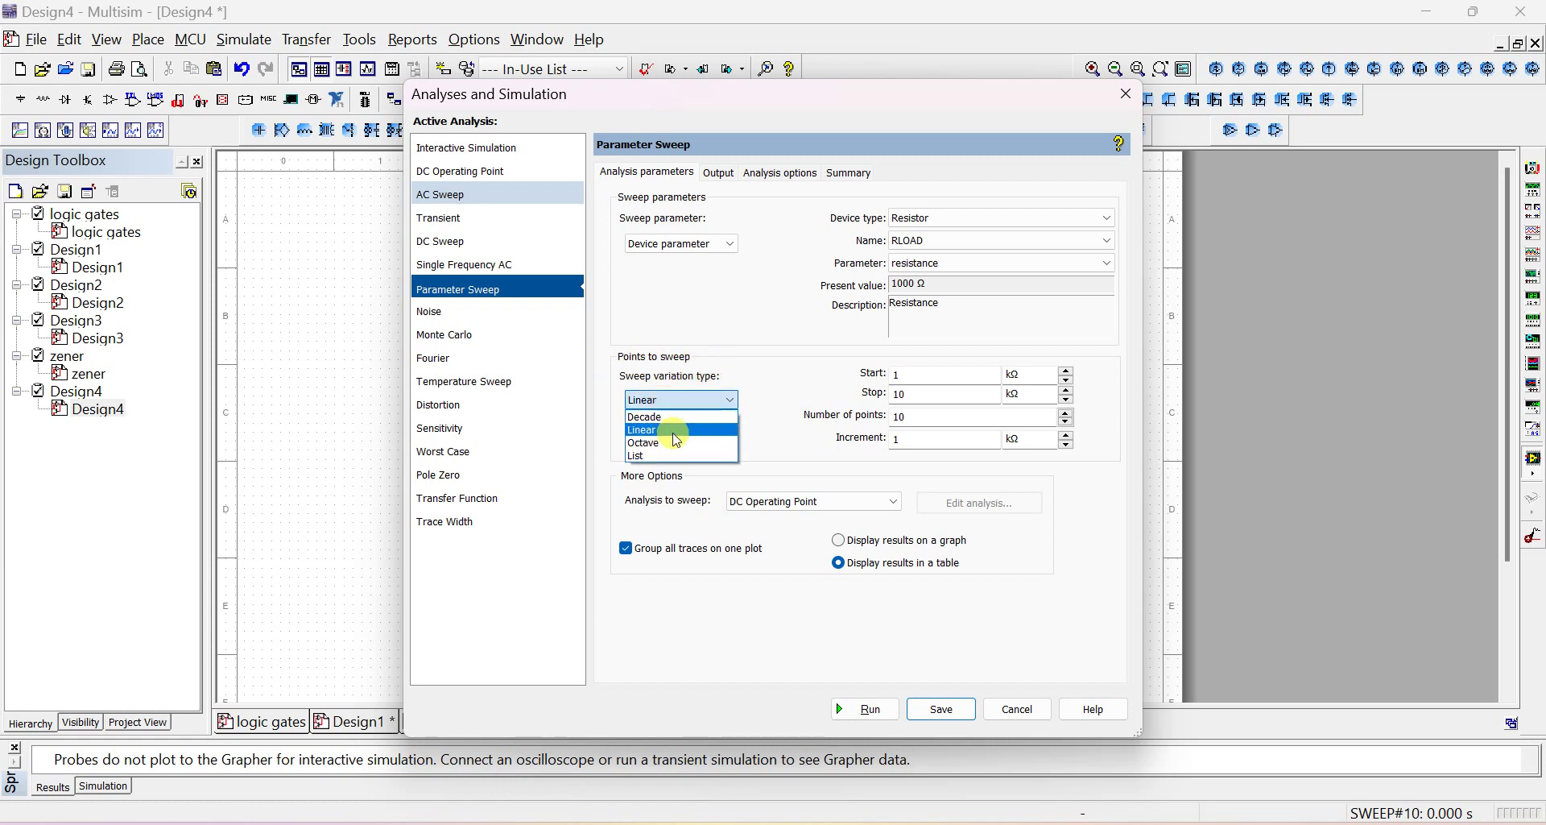
{"action": "left_click", "coordinate": [675, 431]}
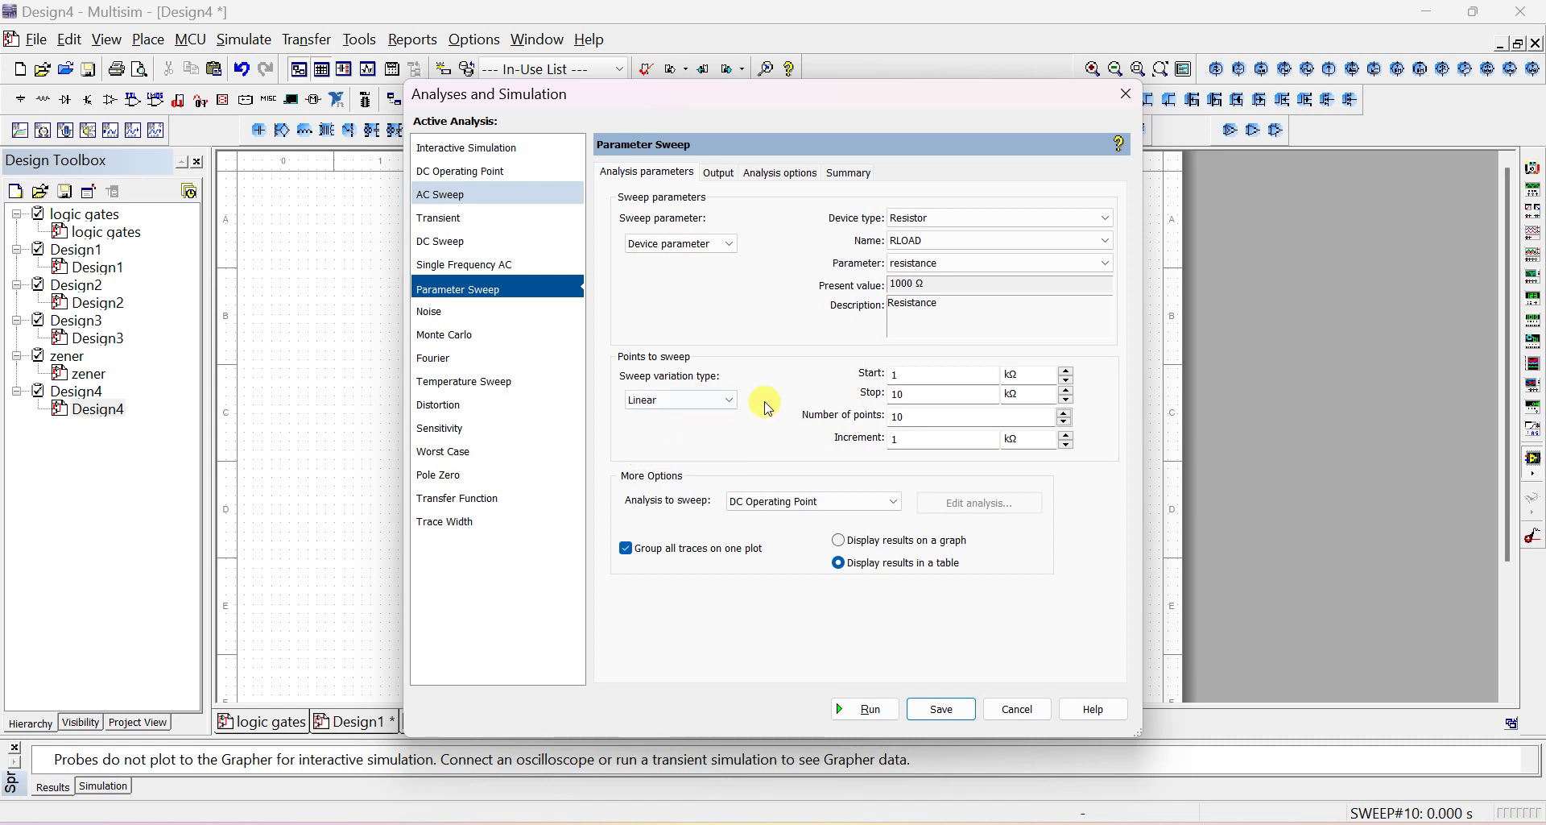
{"action": "left_click", "coordinate": [938, 383]}
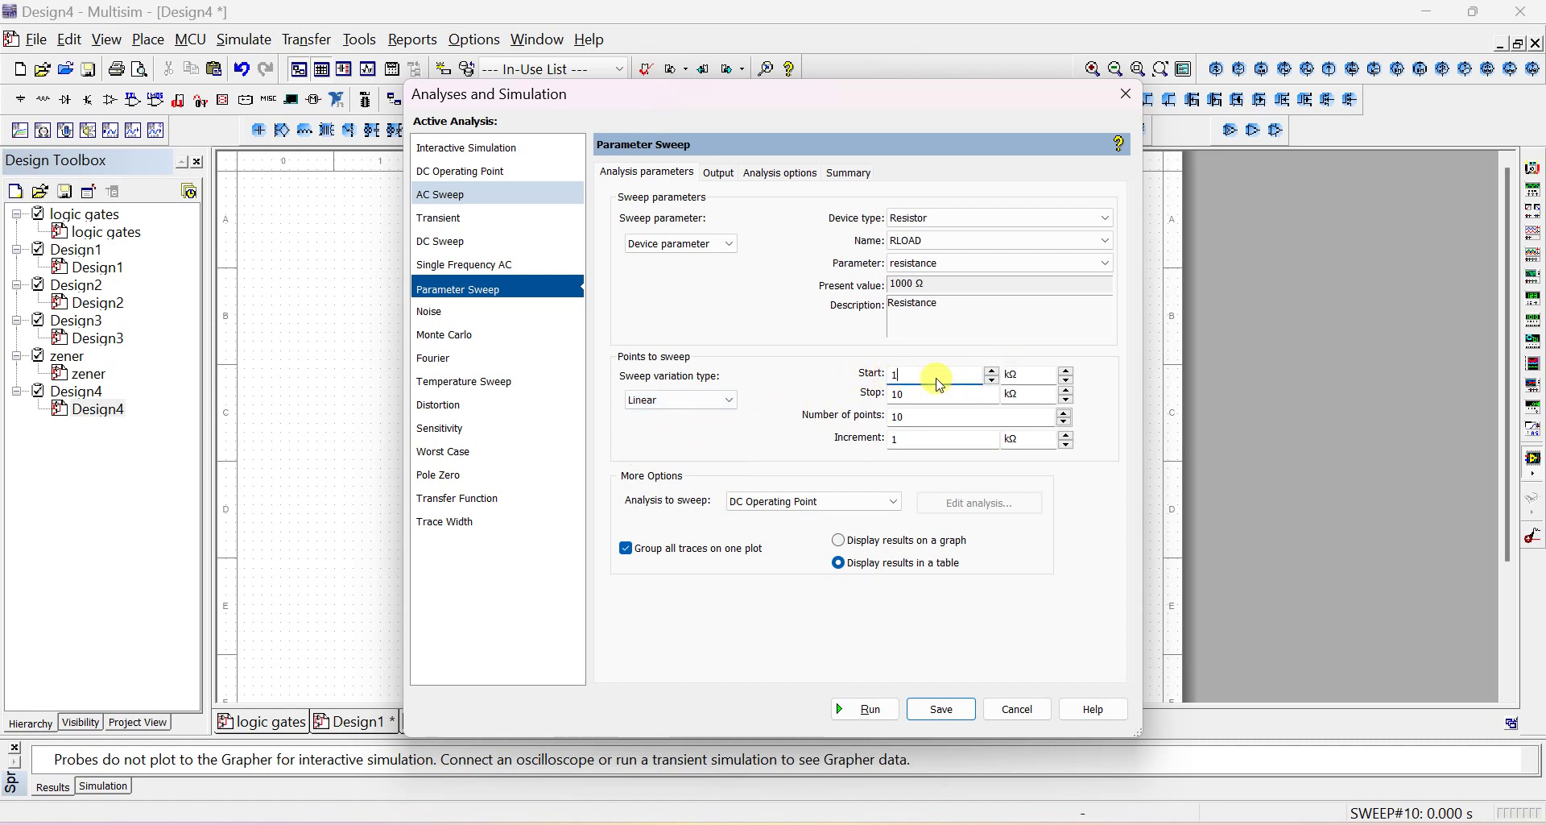
{"action": "left_click", "coordinate": [899, 395]}
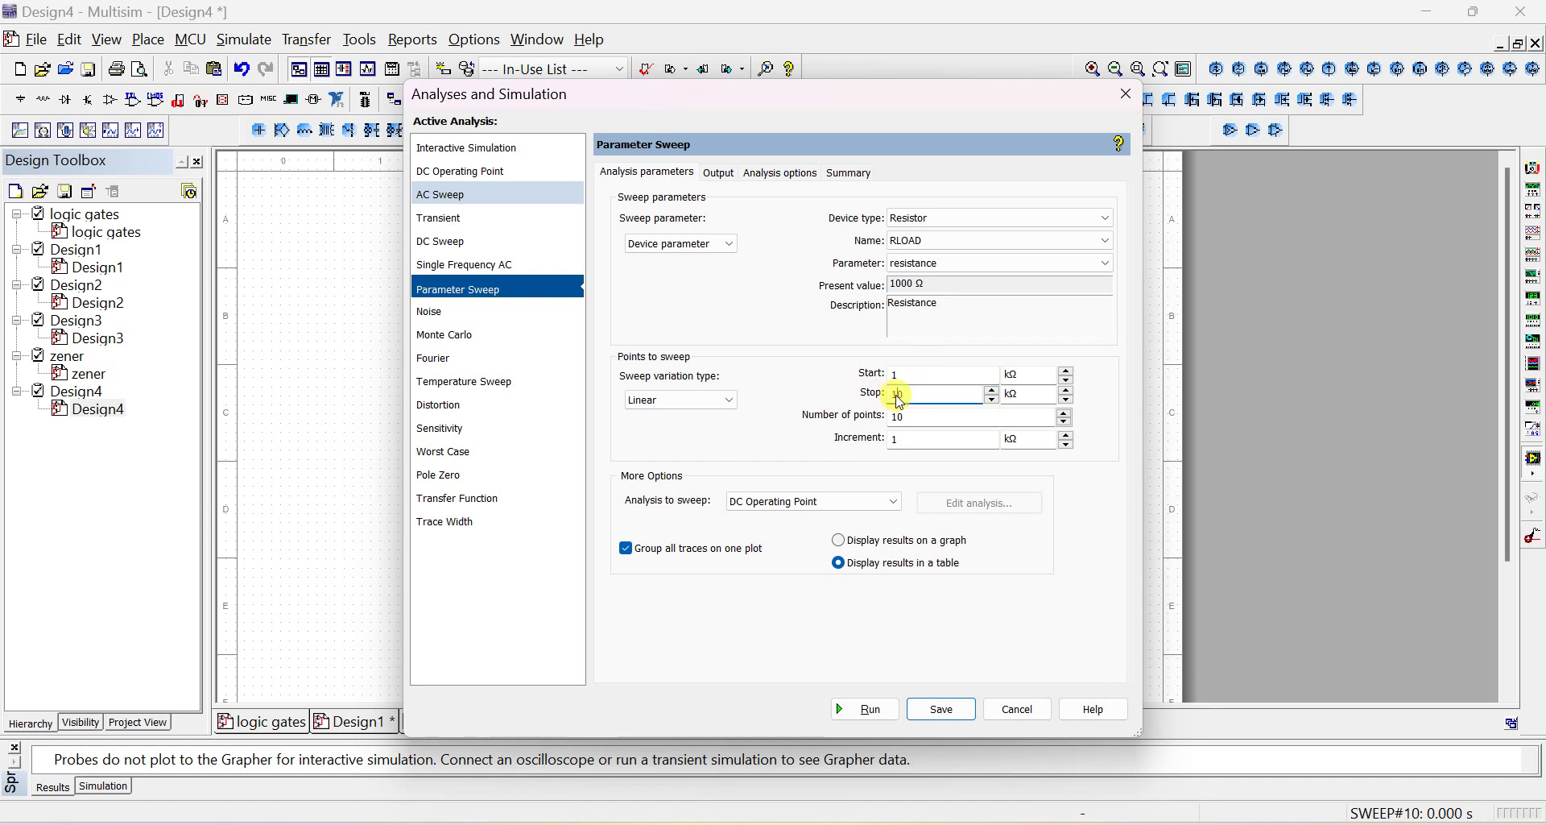
{"action": "key", "text": "BackSpace"}
{"action": "type", "text": "0"}
{"action": "left_click", "coordinate": [920, 380]}
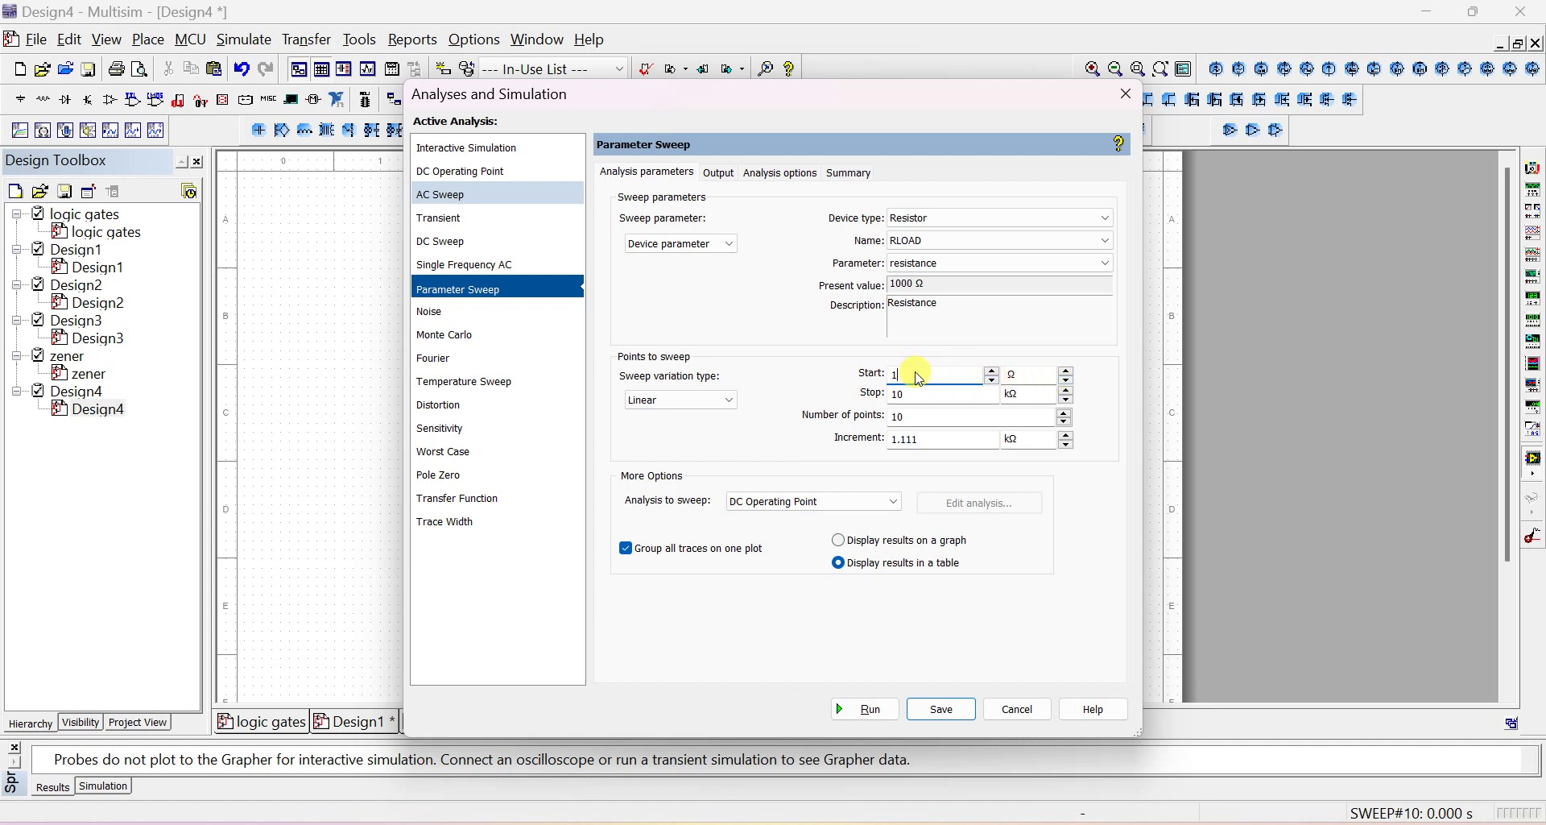
{"action": "type", "text": "00"}
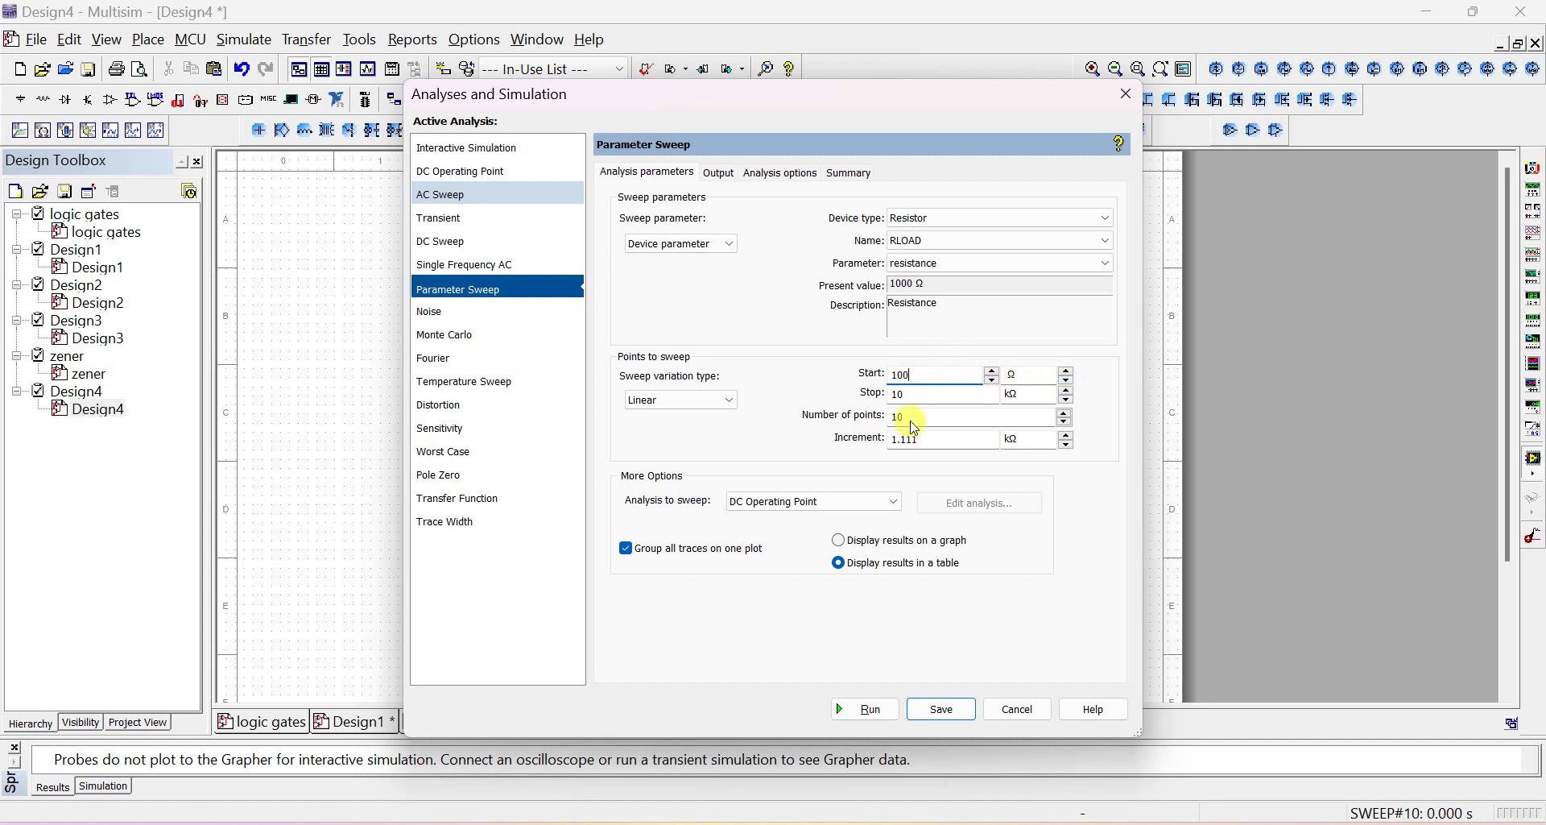
{"action": "left_click", "coordinate": [914, 418]}
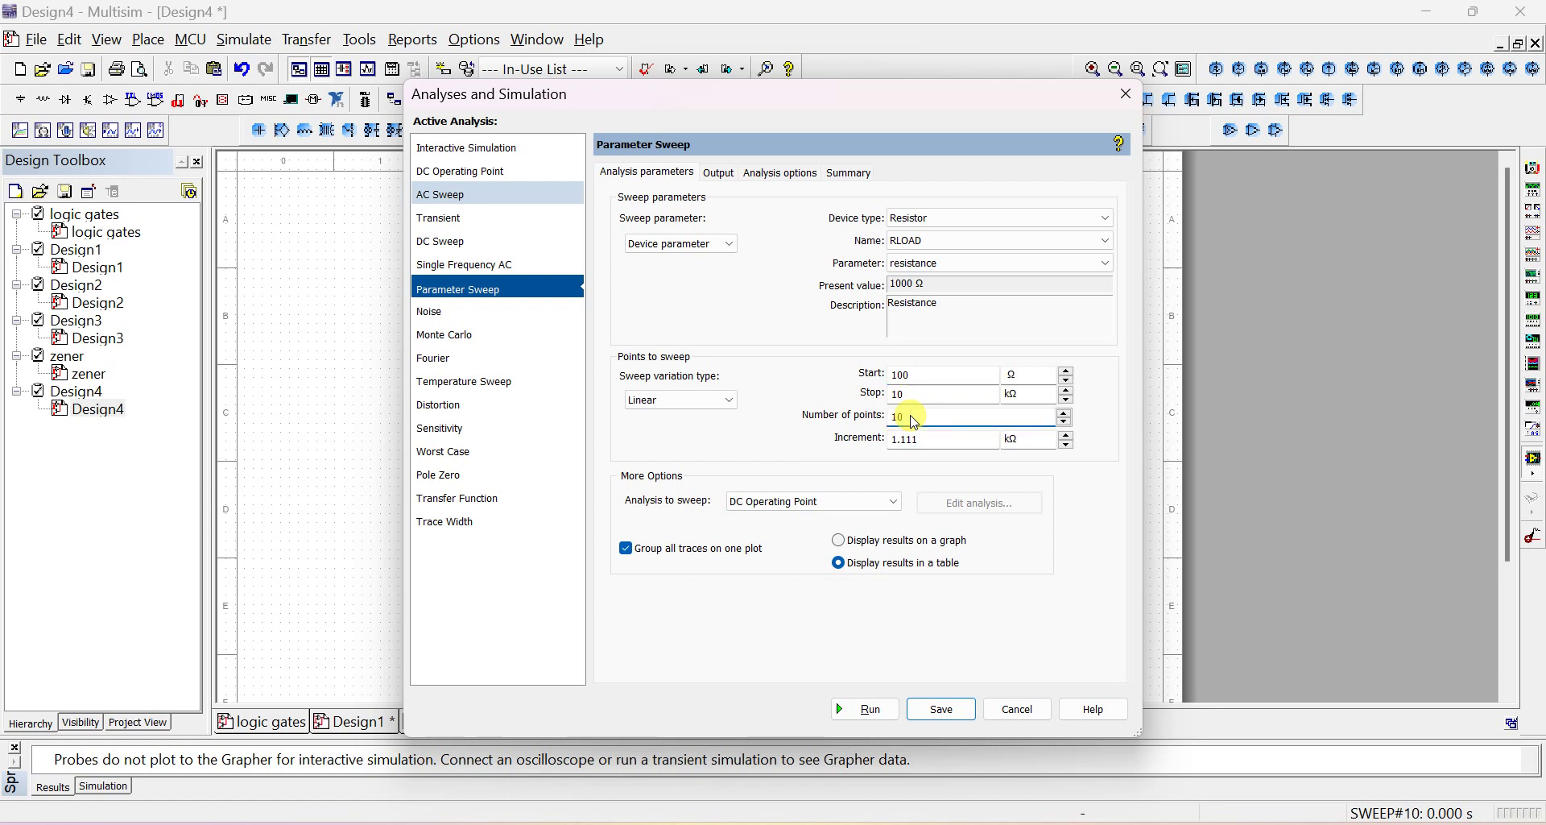
{"action": "left_click", "coordinate": [918, 394]}
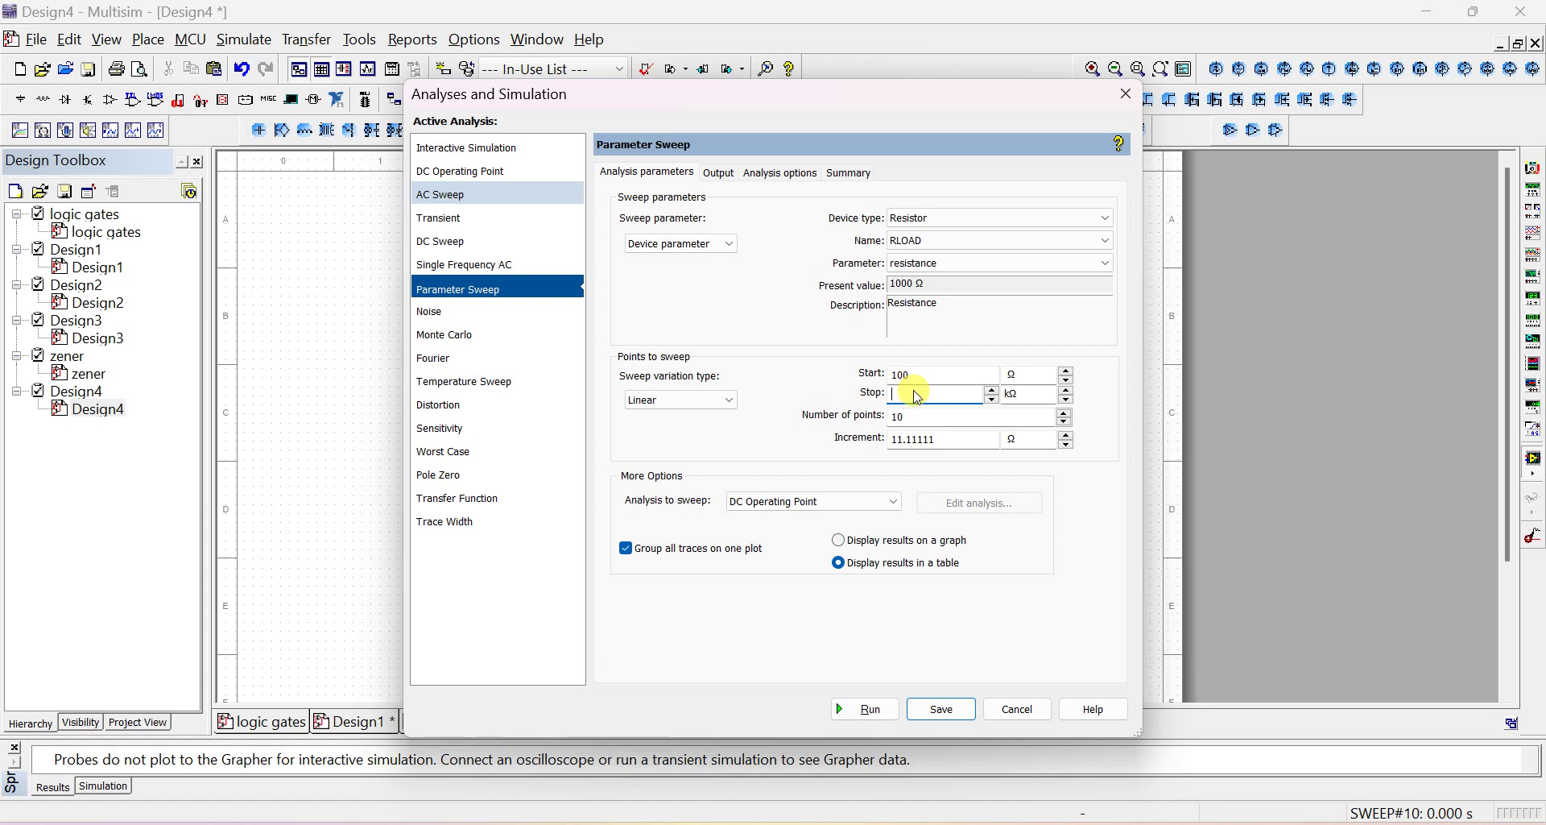
Enter a sweep Stop value of 2000 Ω and an Increment of 100 Ω
{"action": "type", "text": "5000"}
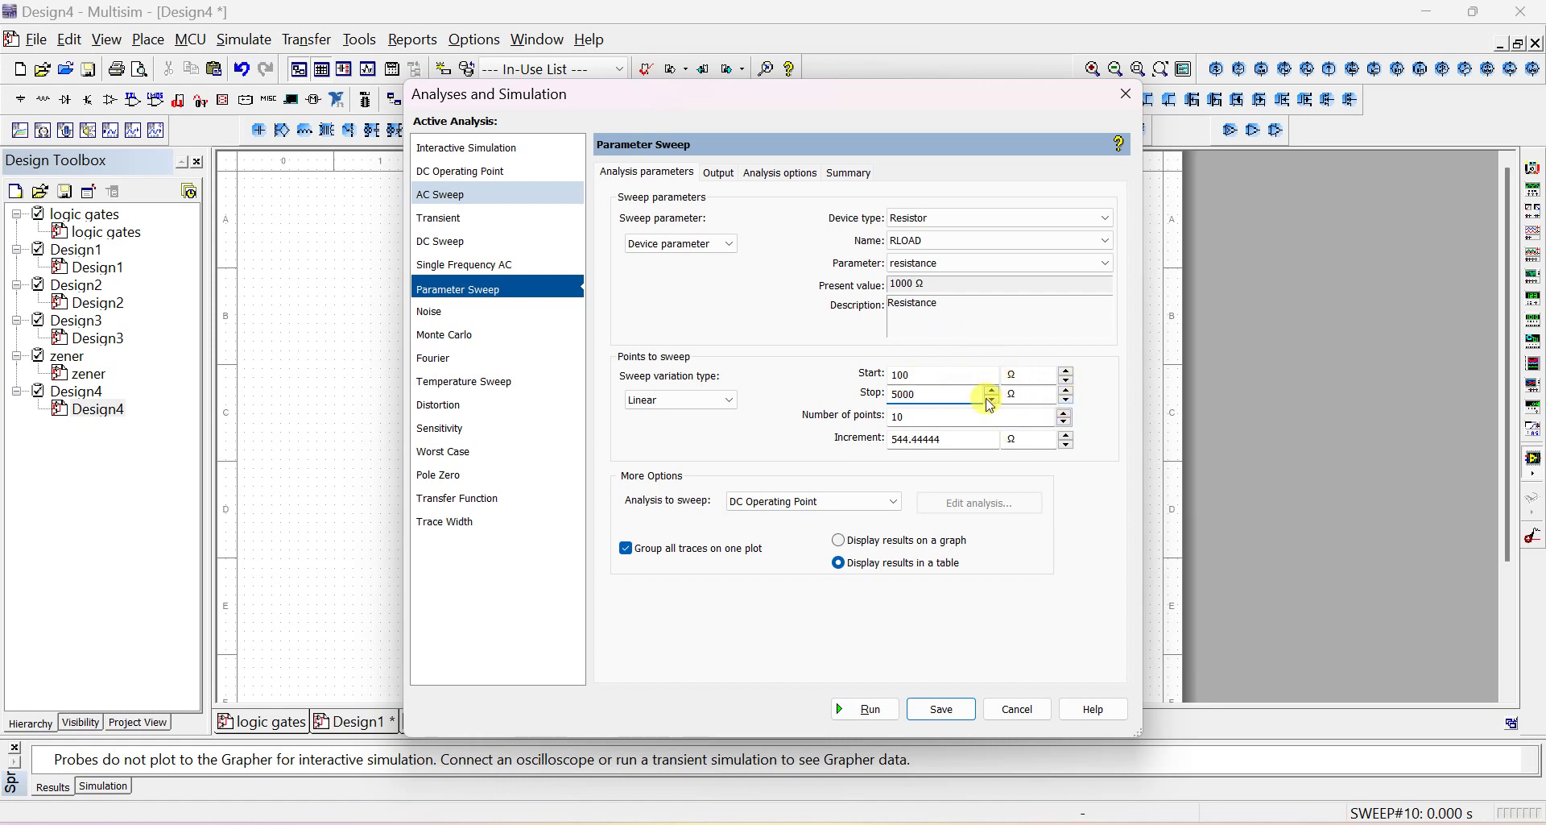
{"action": "left_click", "coordinate": [956, 445]}
{"action": "left_click_drag", "start_coordinate": [956, 445], "coordinate": [842, 459]}
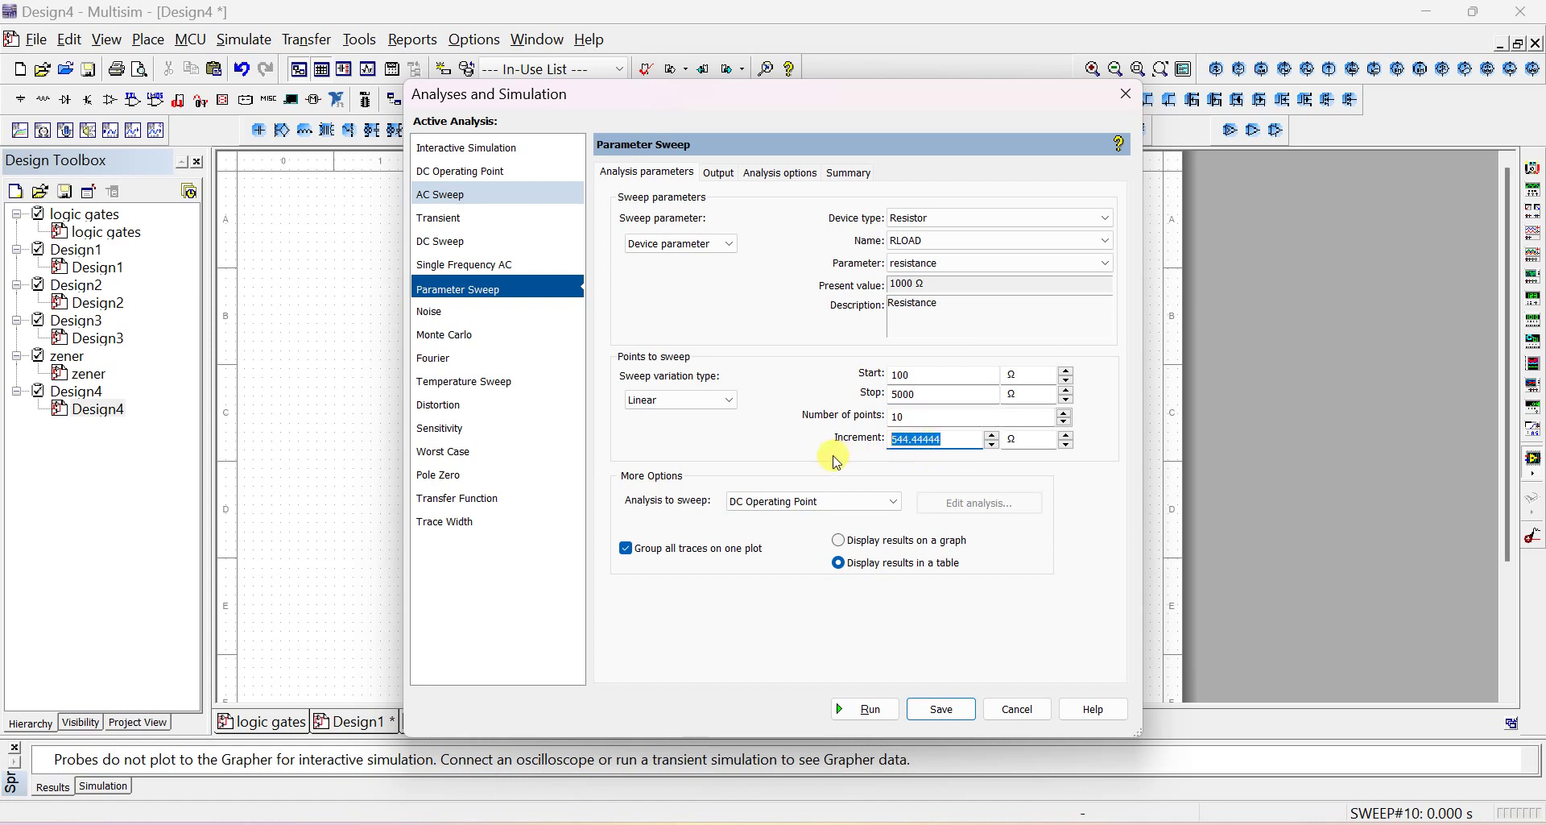
{"action": "type", "text": "100"}
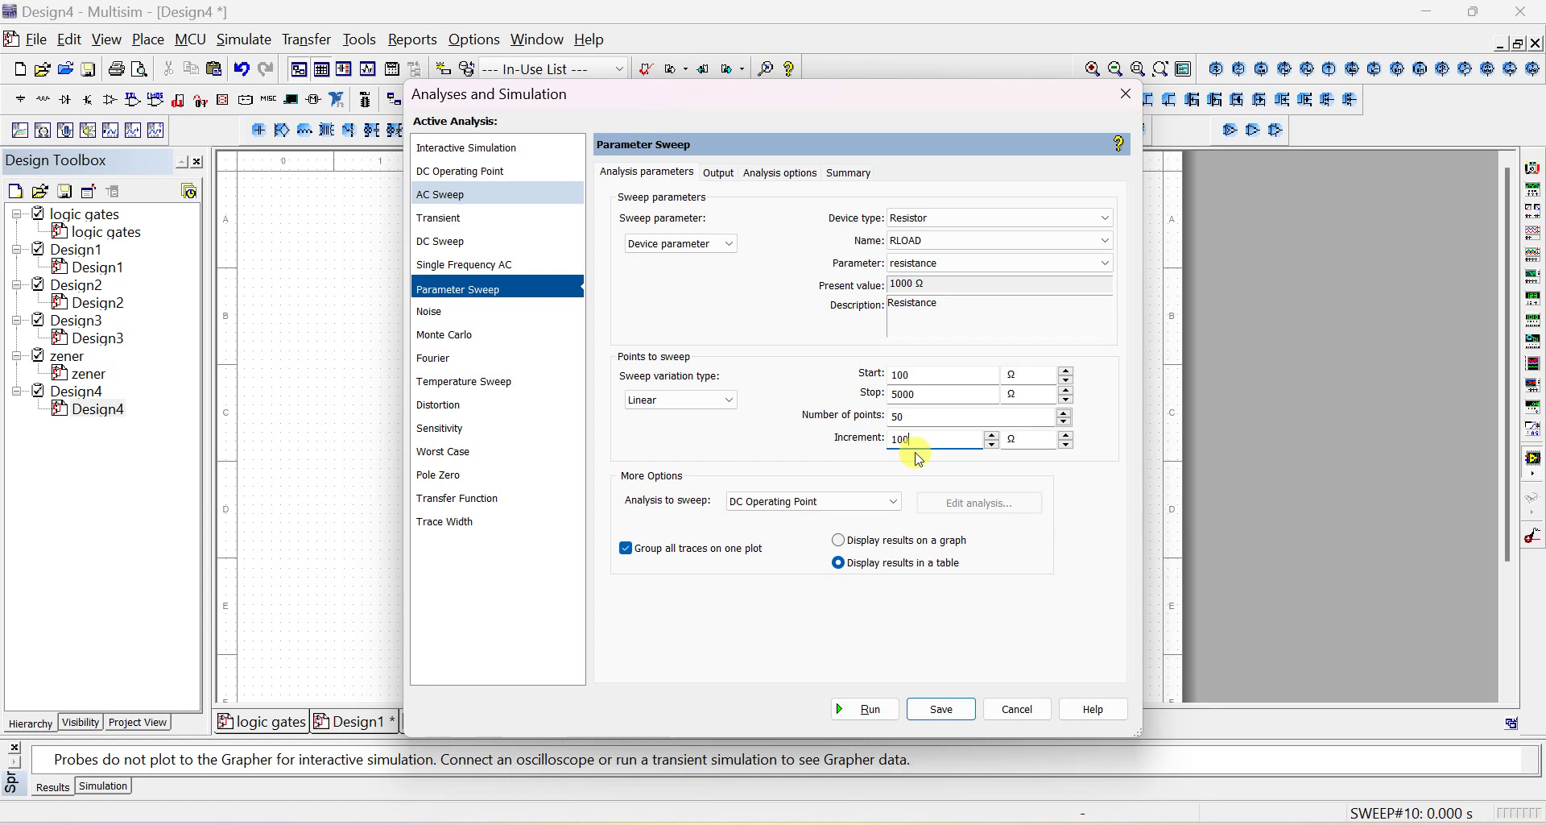
{"action": "left_click", "coordinate": [899, 401]}
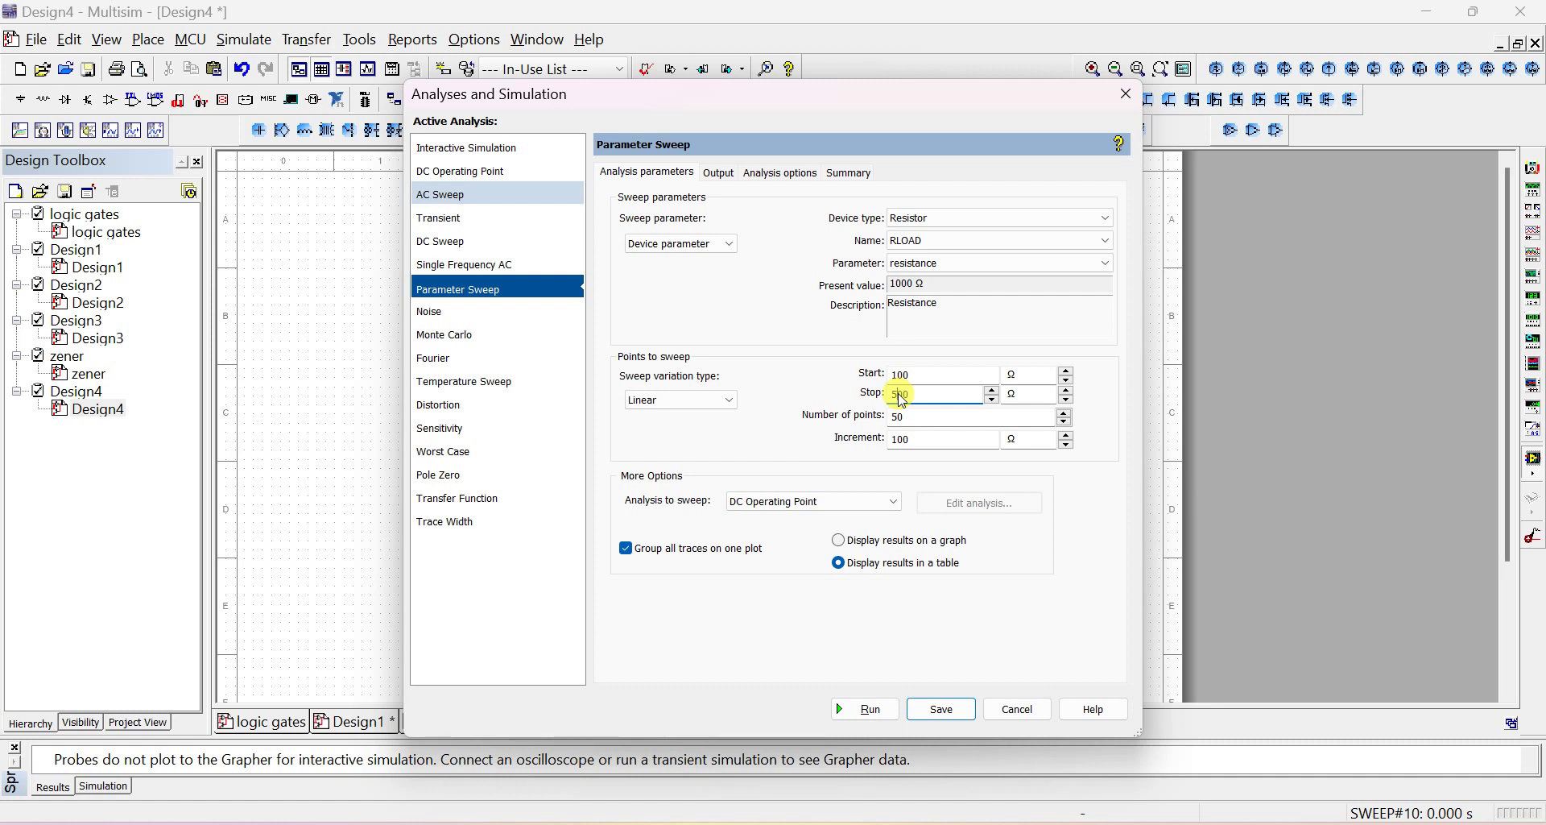
{"action": "type", "text": "2000"}
{"action": "left_click", "coordinate": [922, 379]}
{"action": "left_click", "coordinate": [918, 397]}
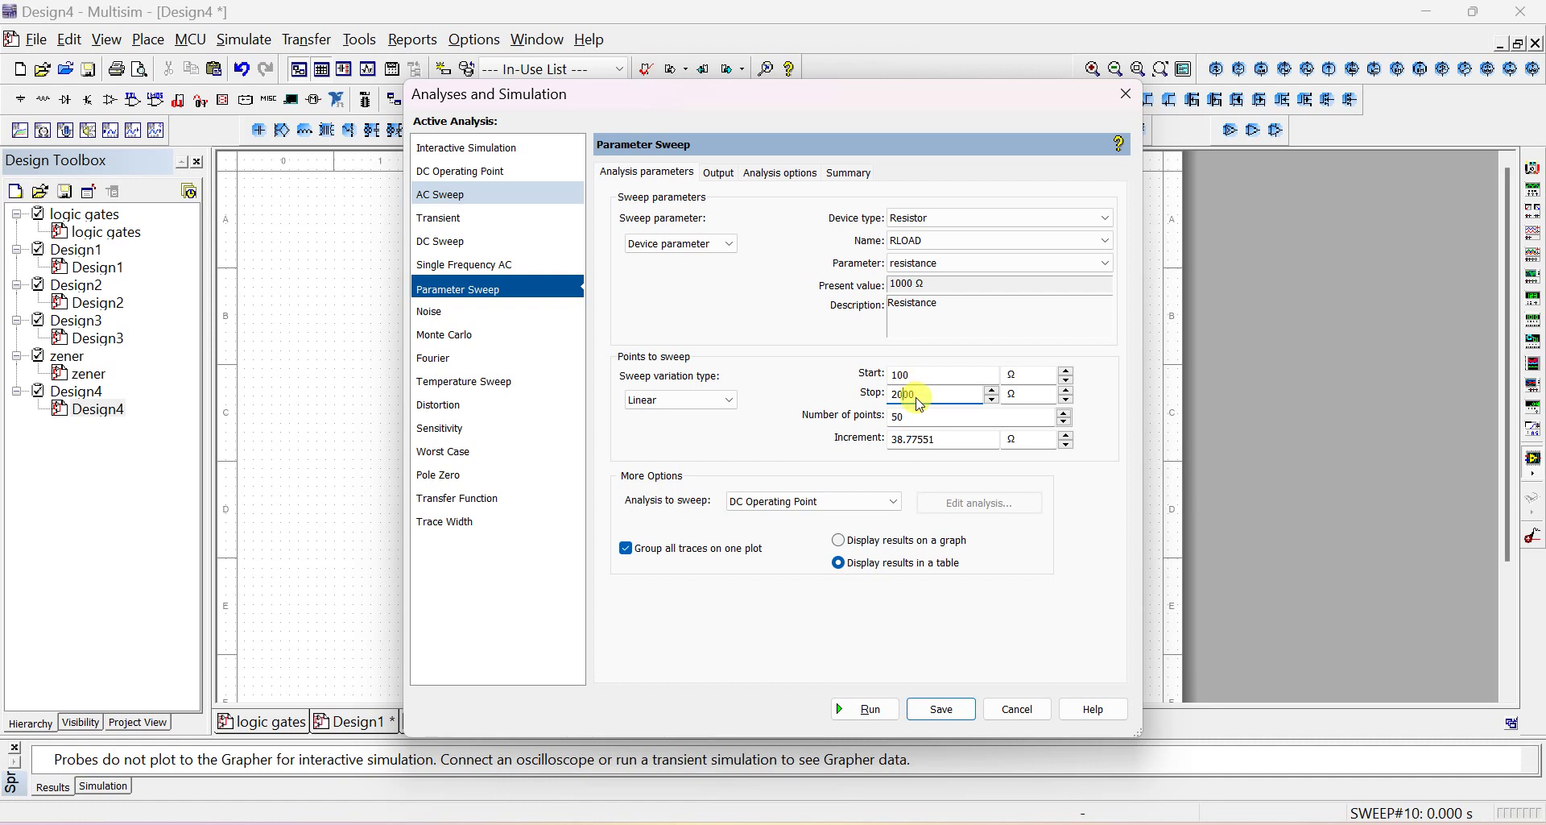
{"action": "double_click", "coordinate": [918, 440]}
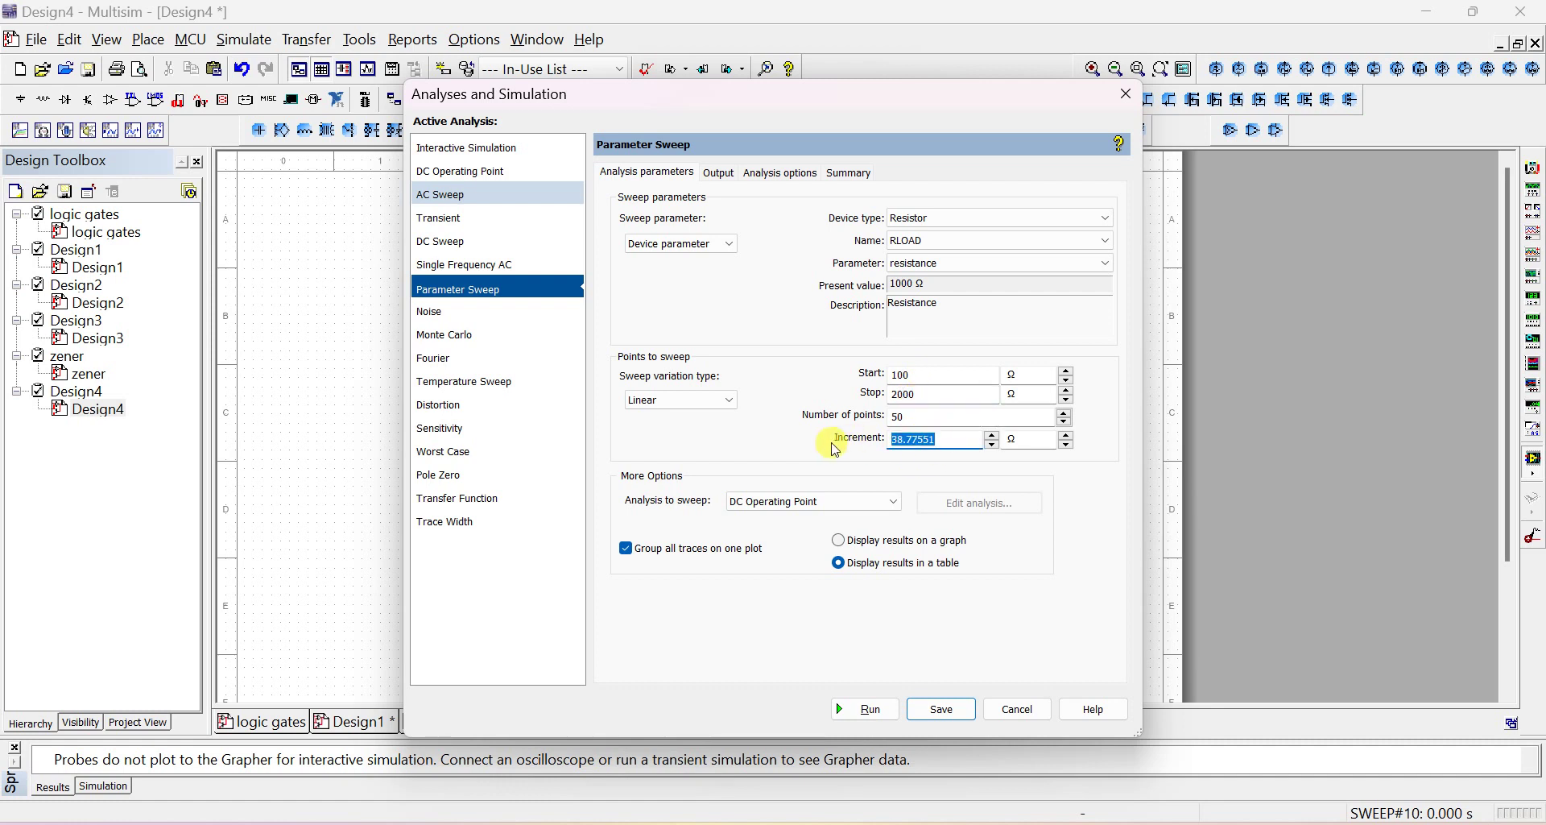
{"action": "type", "text": "100"}
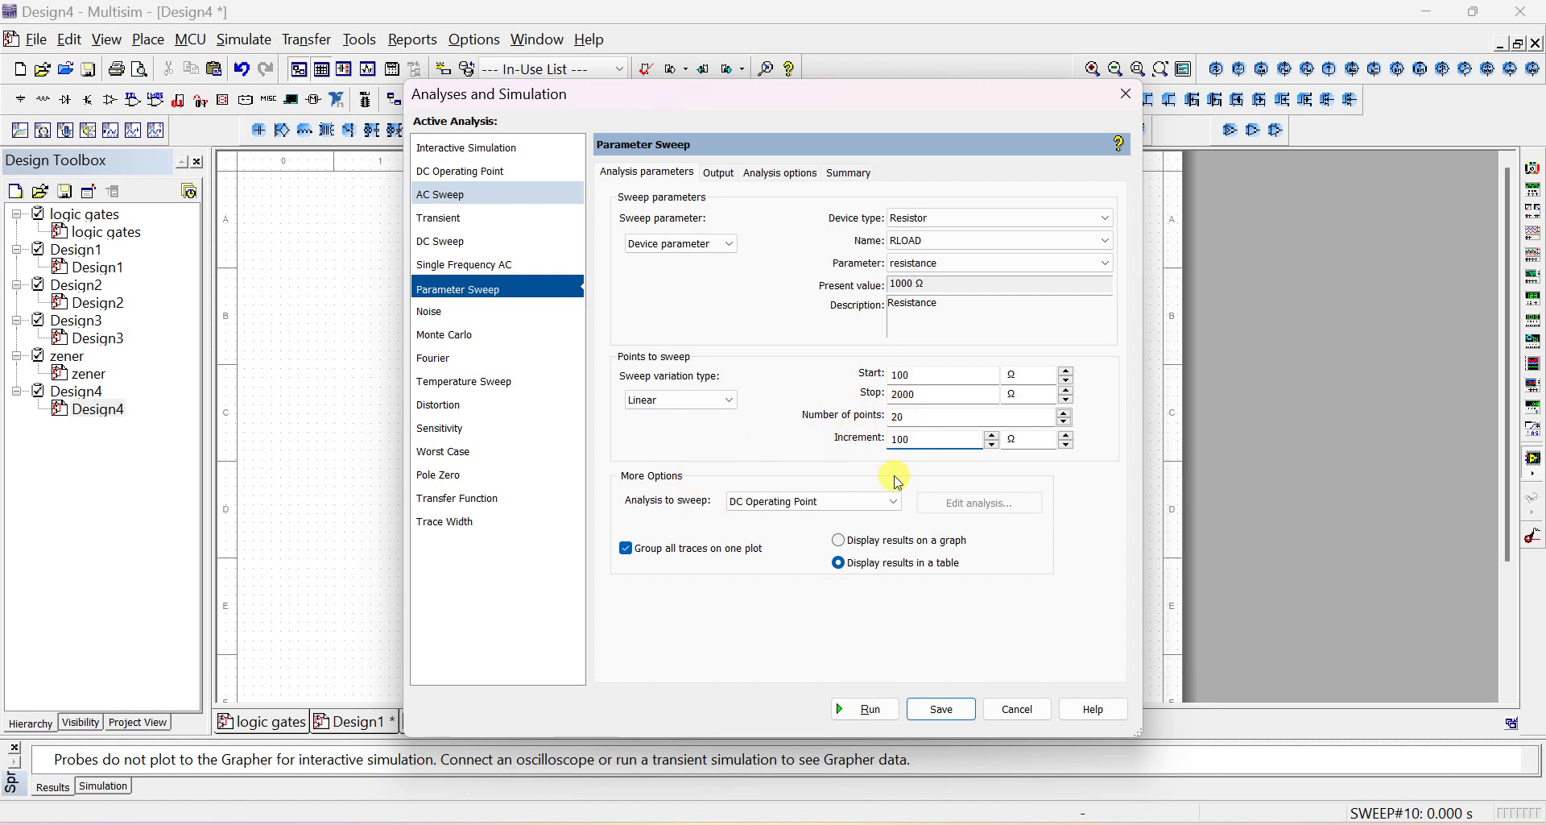
Choose 'Display results in a table' and keep DC Operating Point as the analysis to sweep
{"action": "left_click", "coordinate": [856, 573]}
{"action": "left_click", "coordinate": [884, 547]}
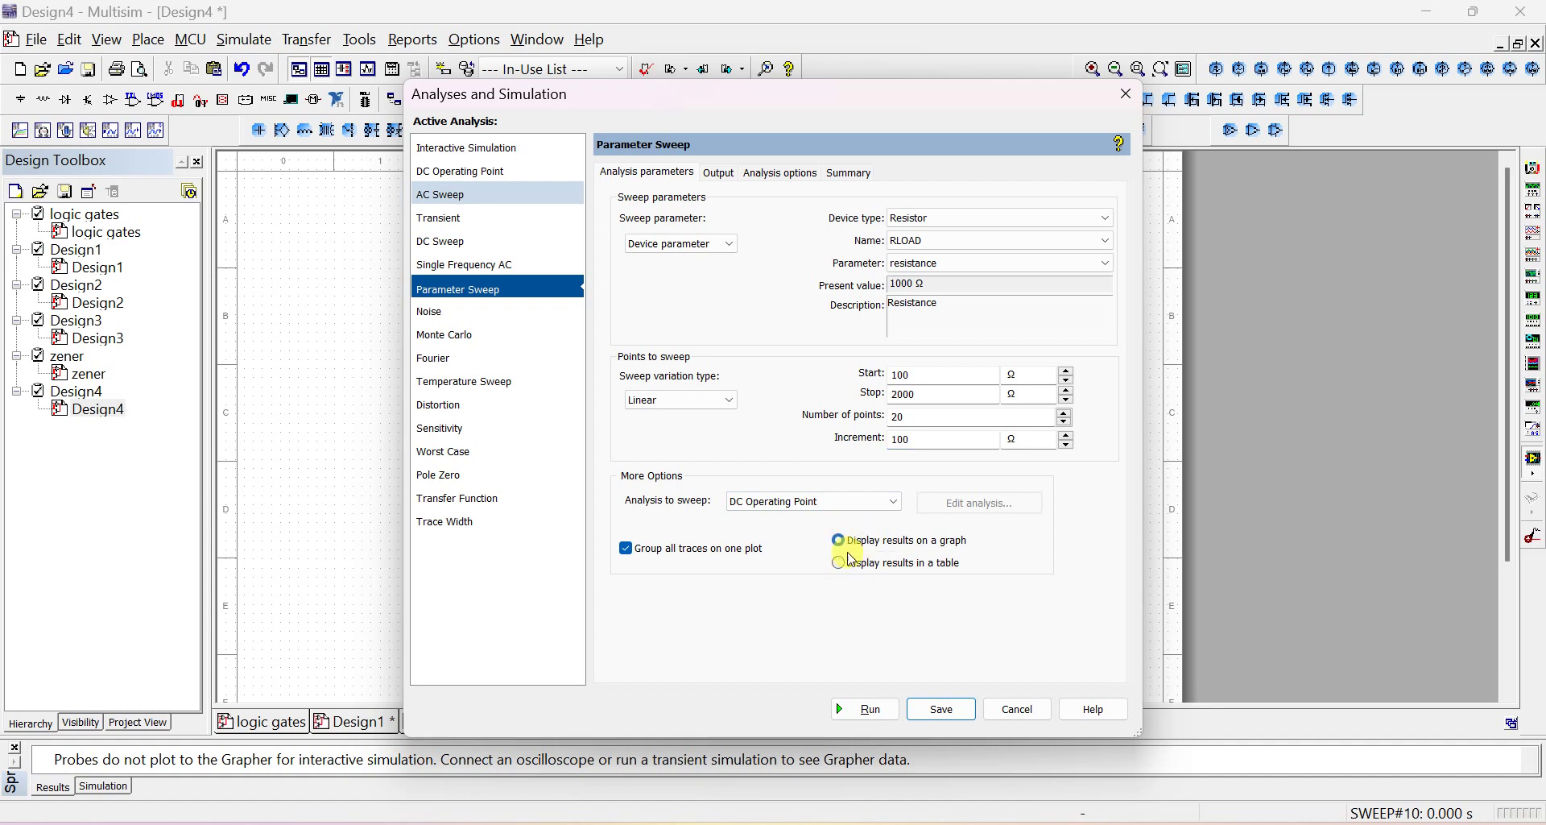
{"action": "left_click", "coordinate": [772, 503]}
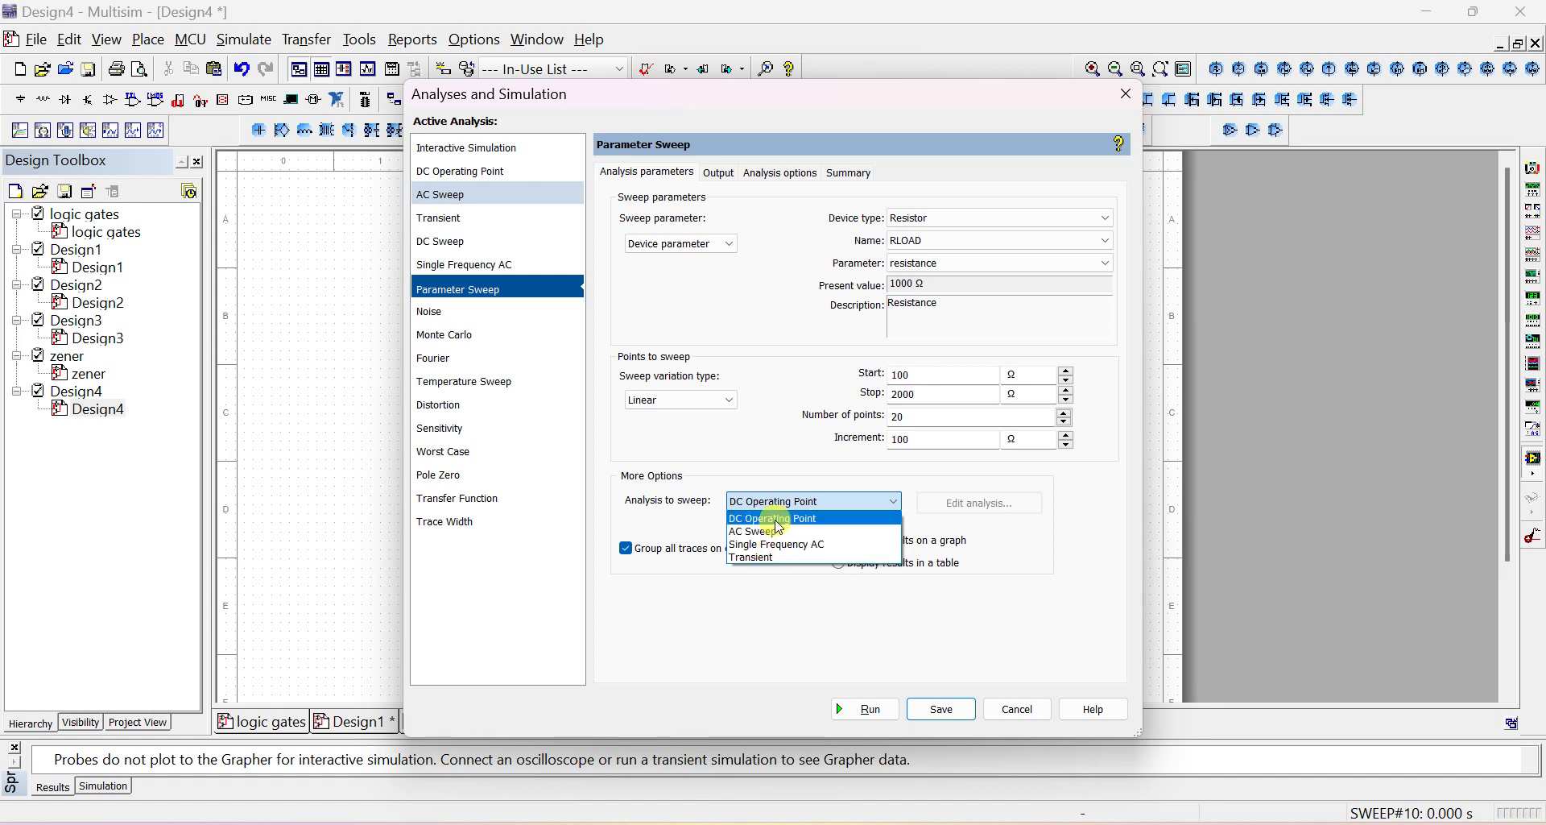
{"action": "left_click", "coordinate": [773, 518]}
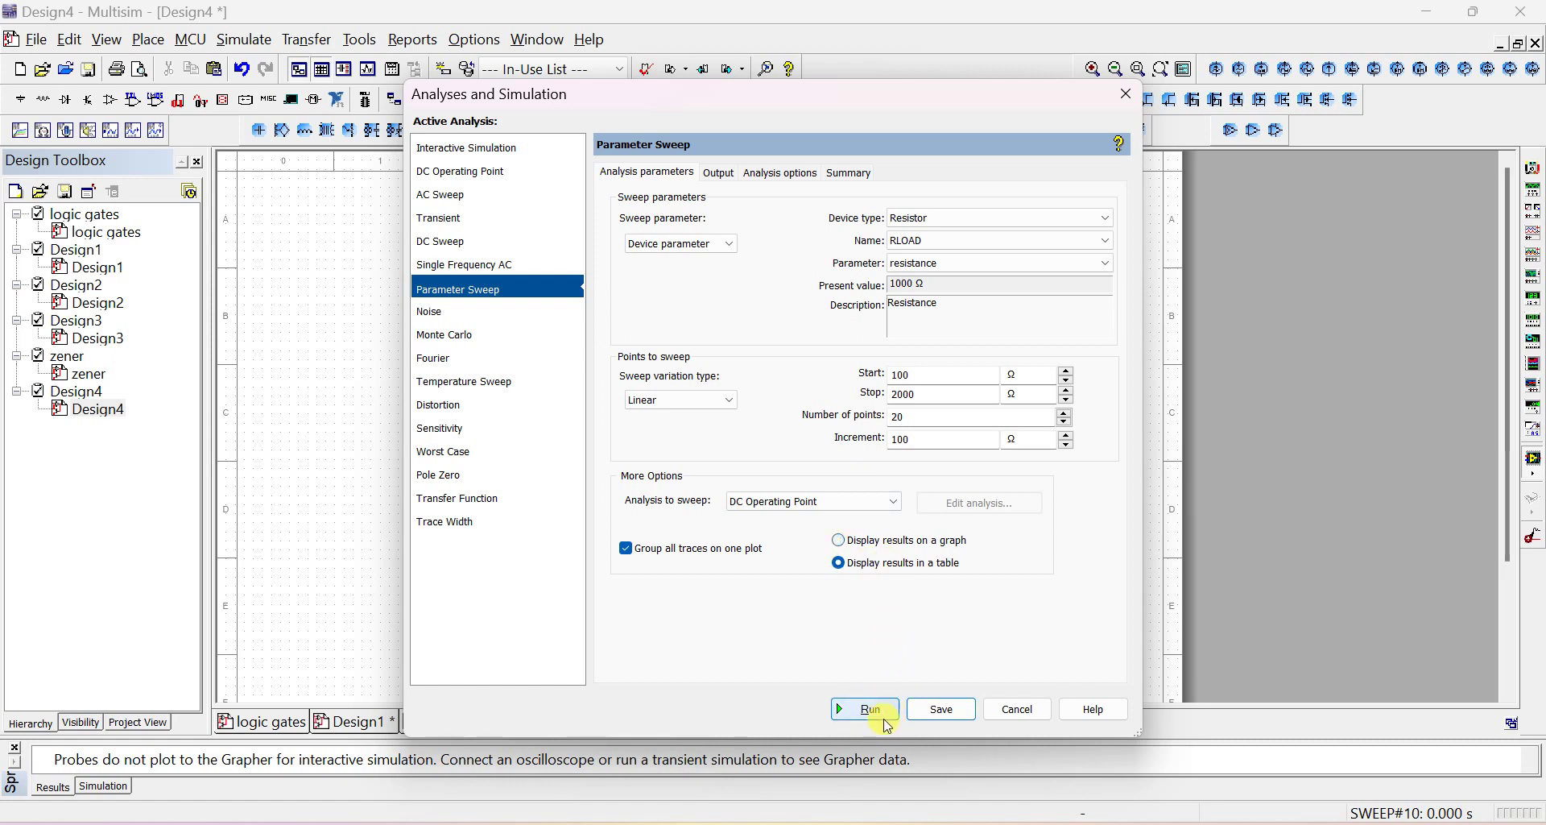
Run the sweep, review the PR1 voltage table (3.99995–5.00863 V), then close Grapher View
{"action": "left_click", "coordinate": [868, 708]}
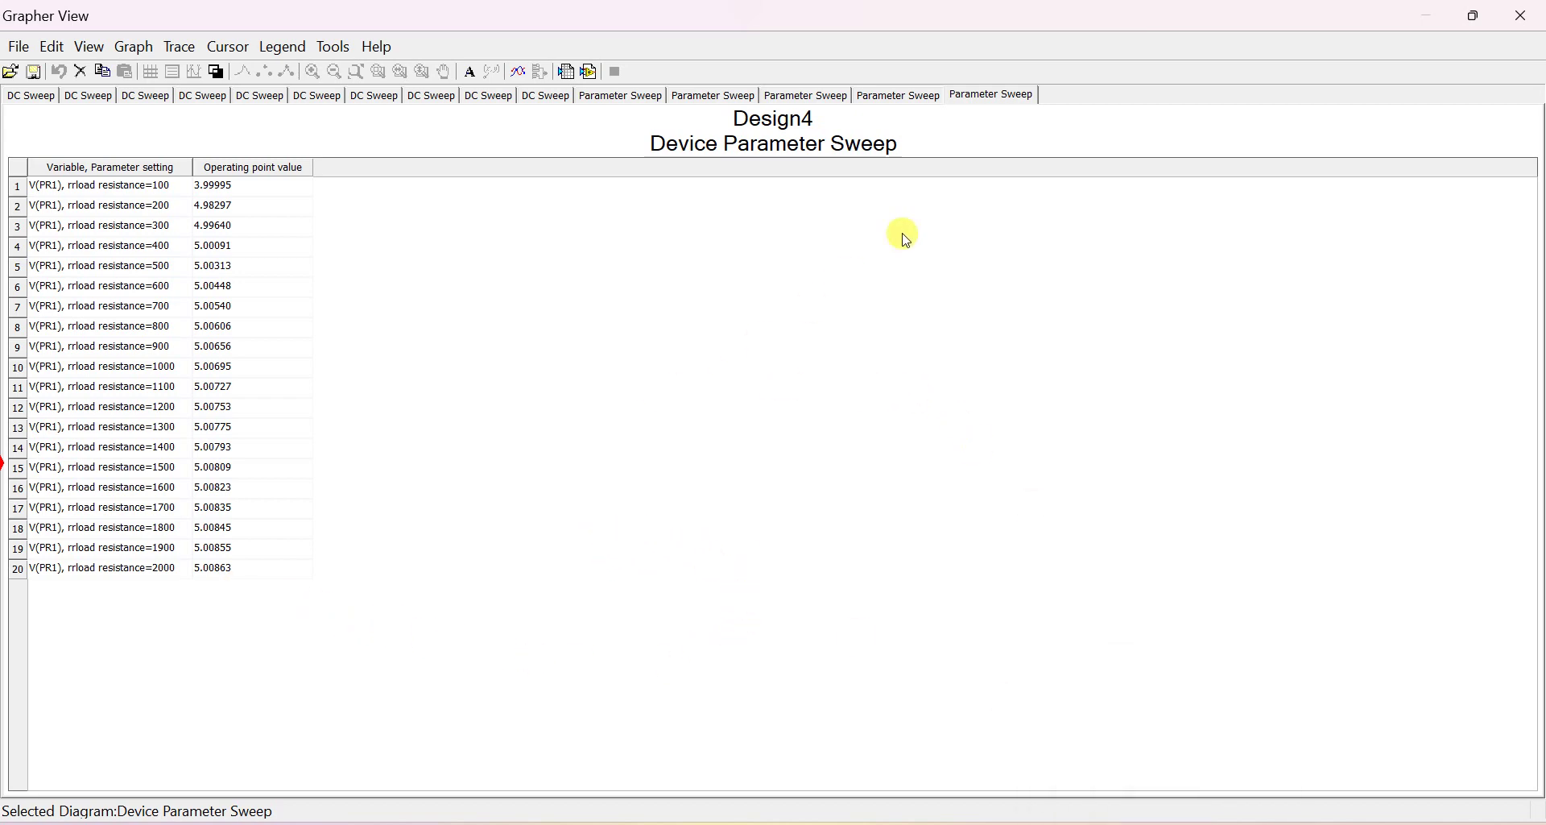
{"action": "left_click", "coordinate": [1522, 17]}
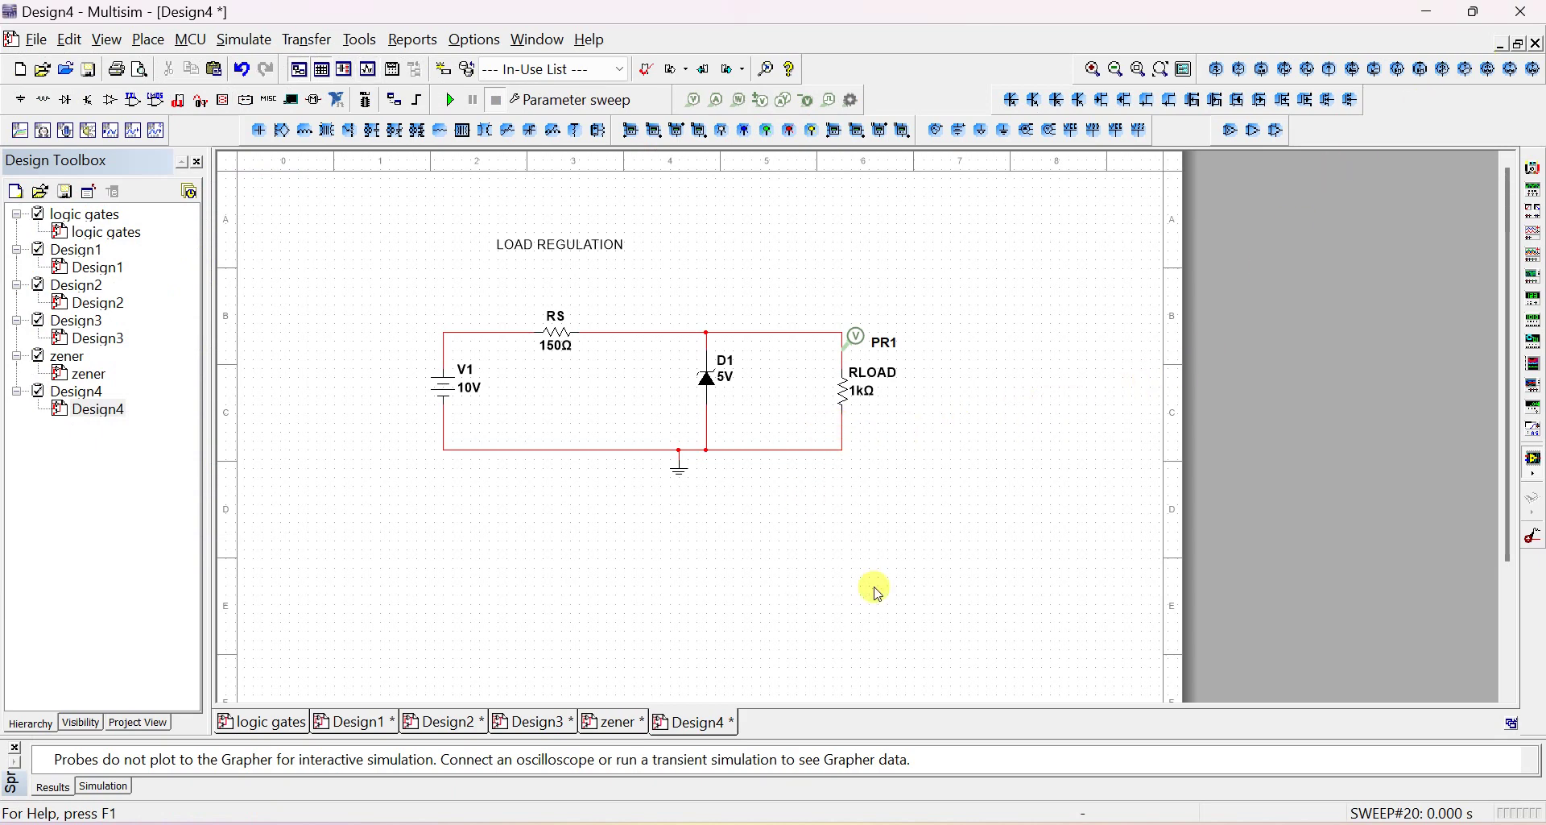
{"action": "left_click", "coordinate": [562, 99]}
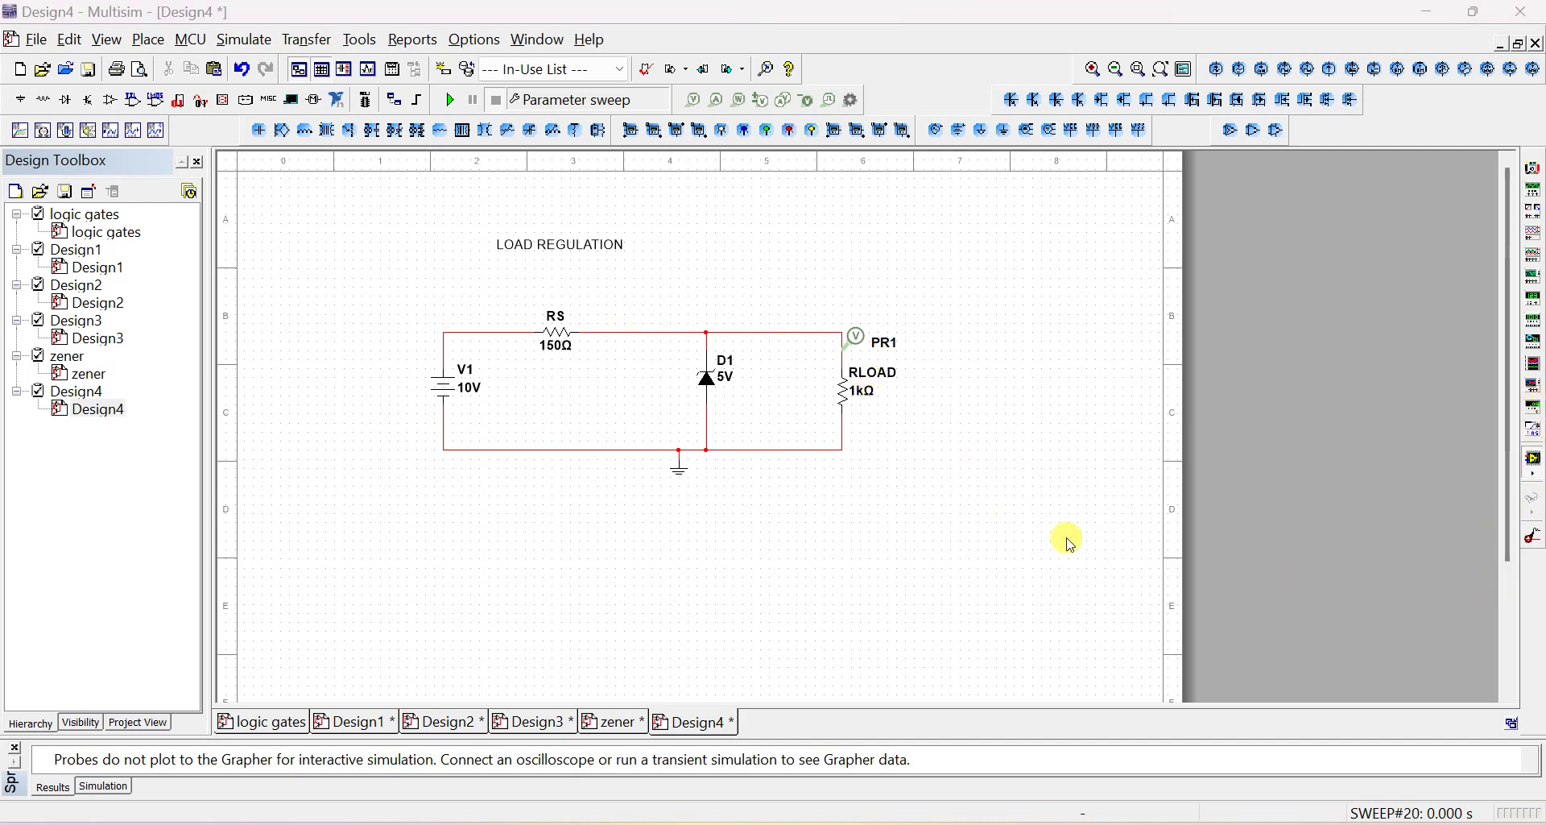
Switch the sweep output to 'Display results on a graph' and rerun it
{"action": "left_click", "coordinate": [681, 139]}
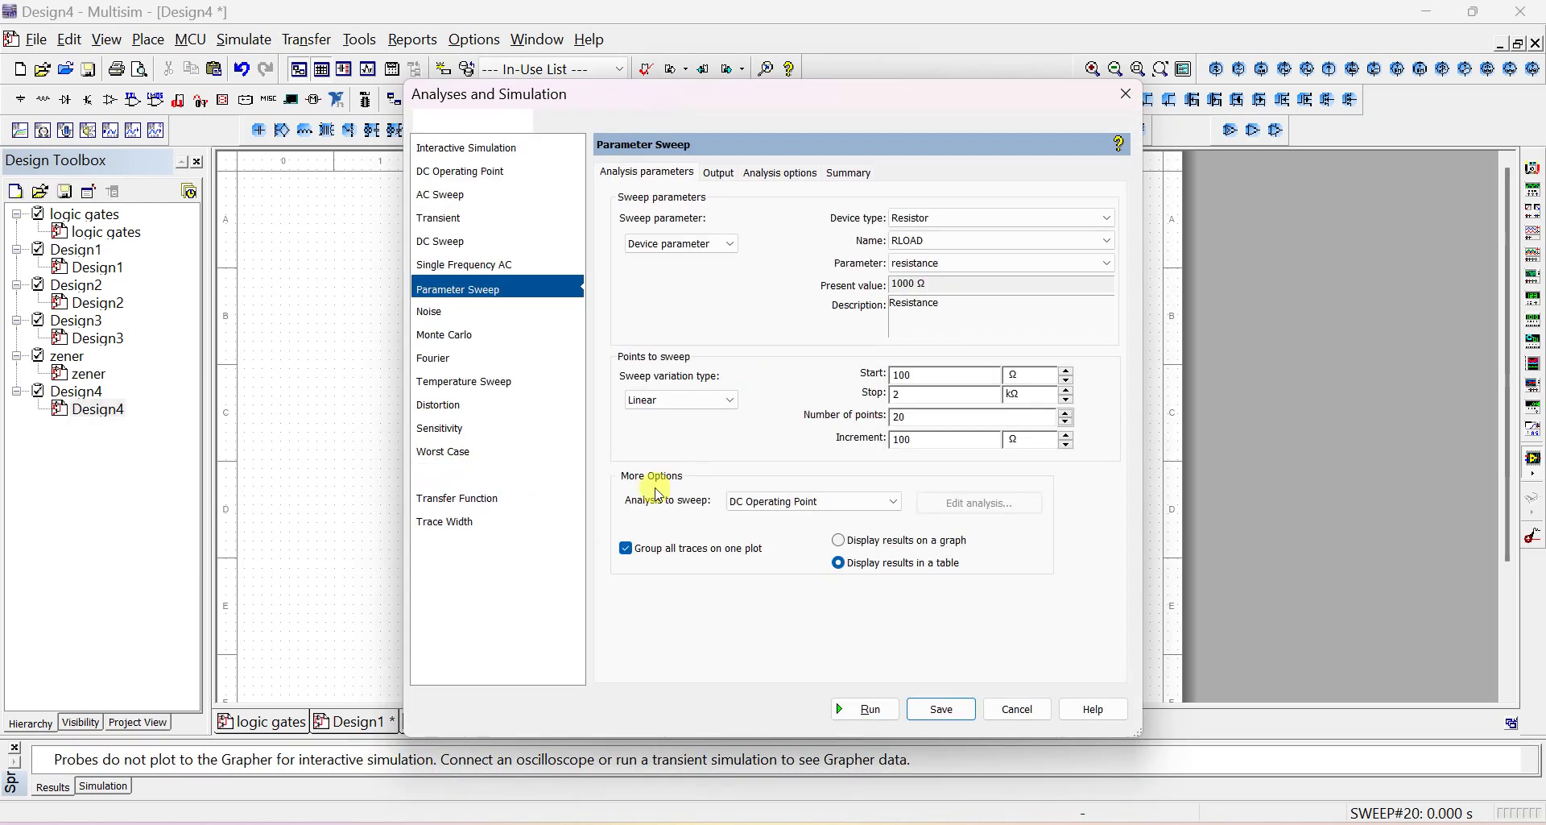
{"action": "left_click", "coordinate": [841, 545]}
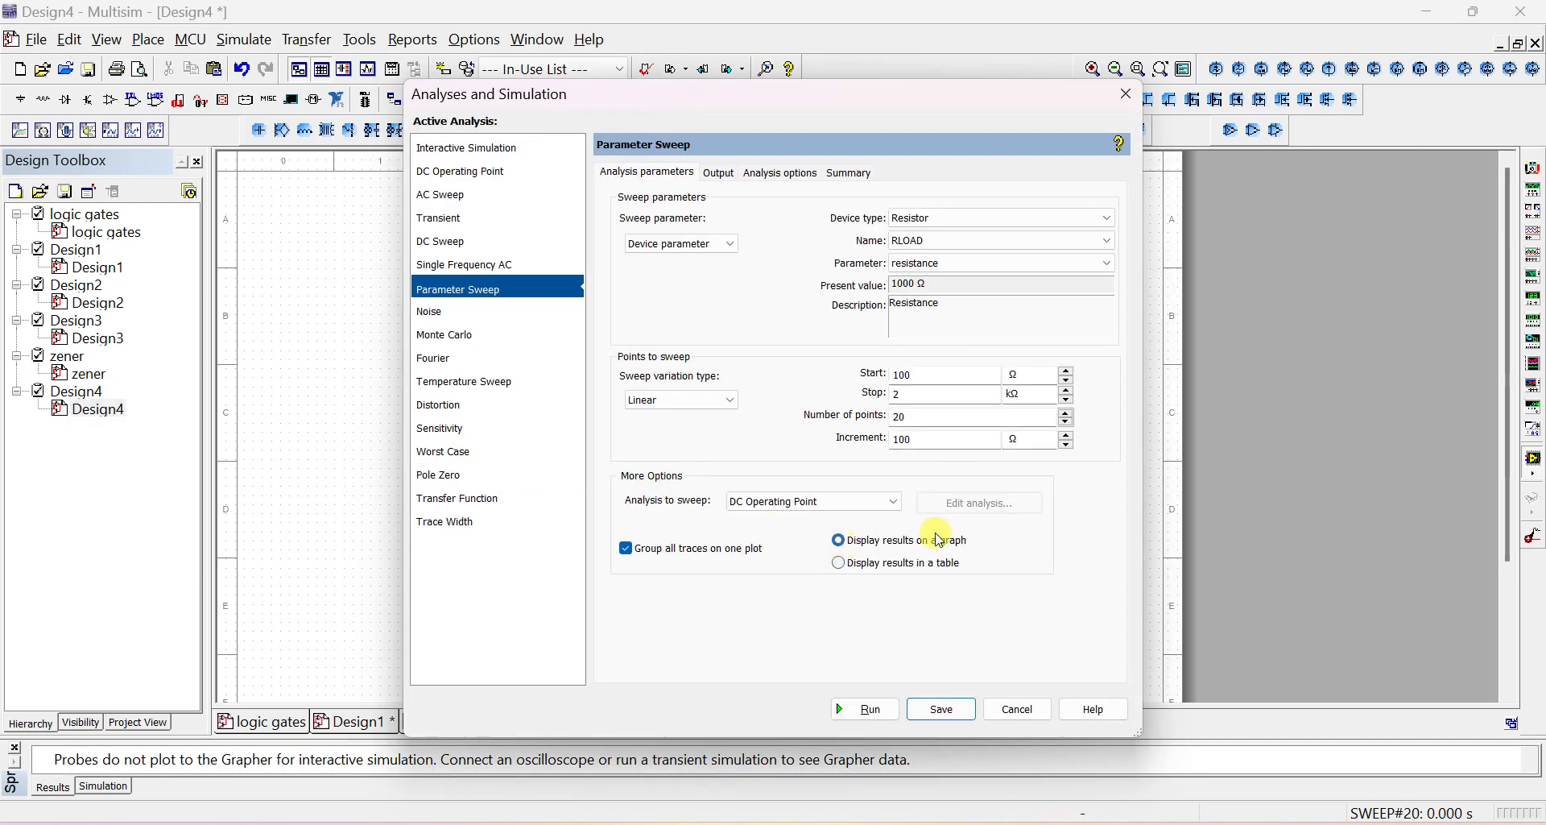
{"action": "left_click", "coordinate": [880, 719]}
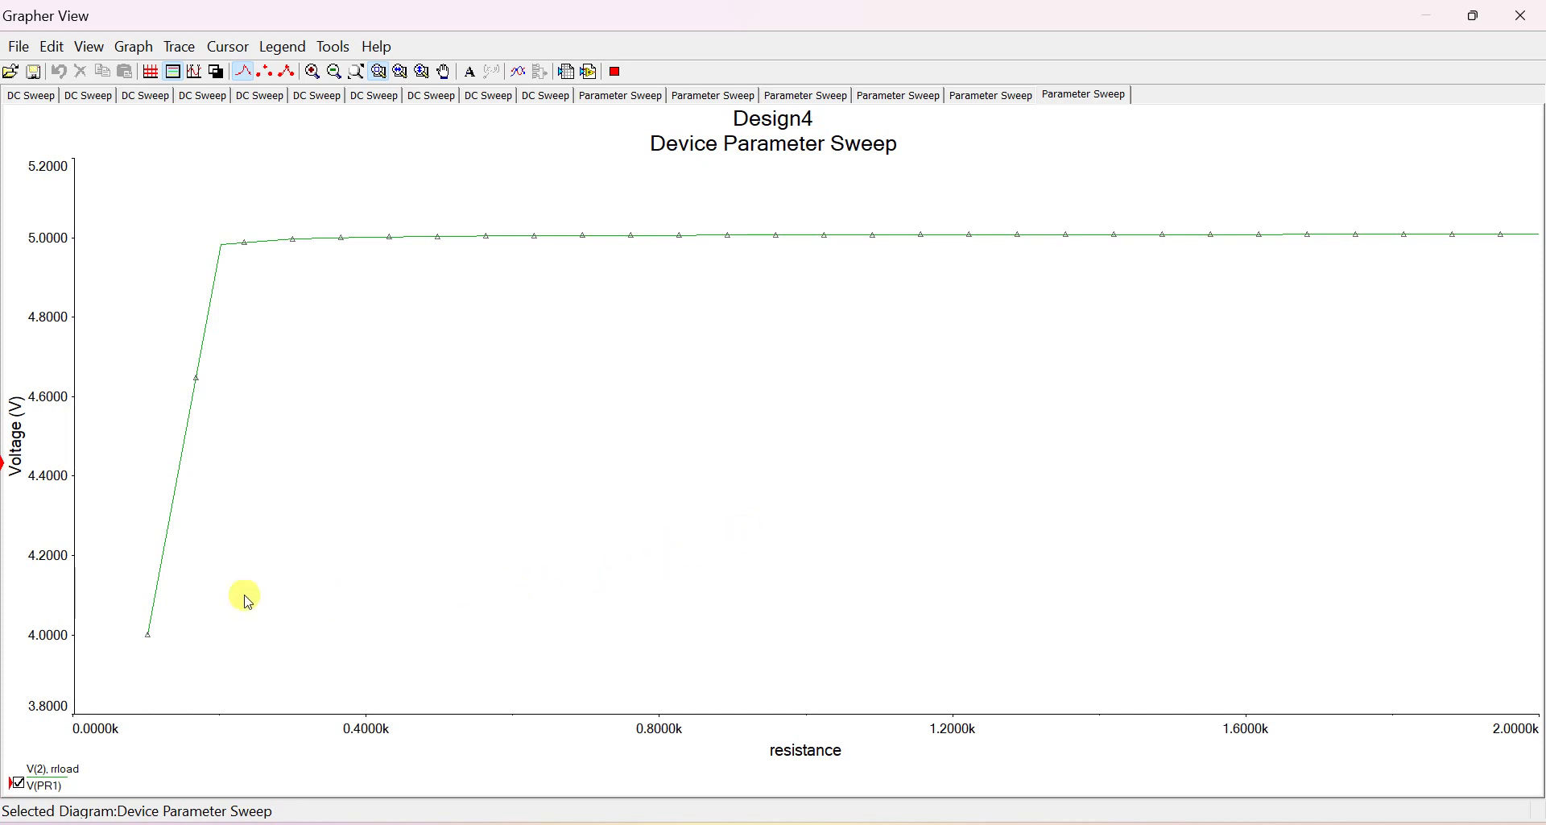
Open Graph Properties for the bottom resistance axis, showing its 0–2000 range
{"action": "left_click", "coordinate": [147, 632]}
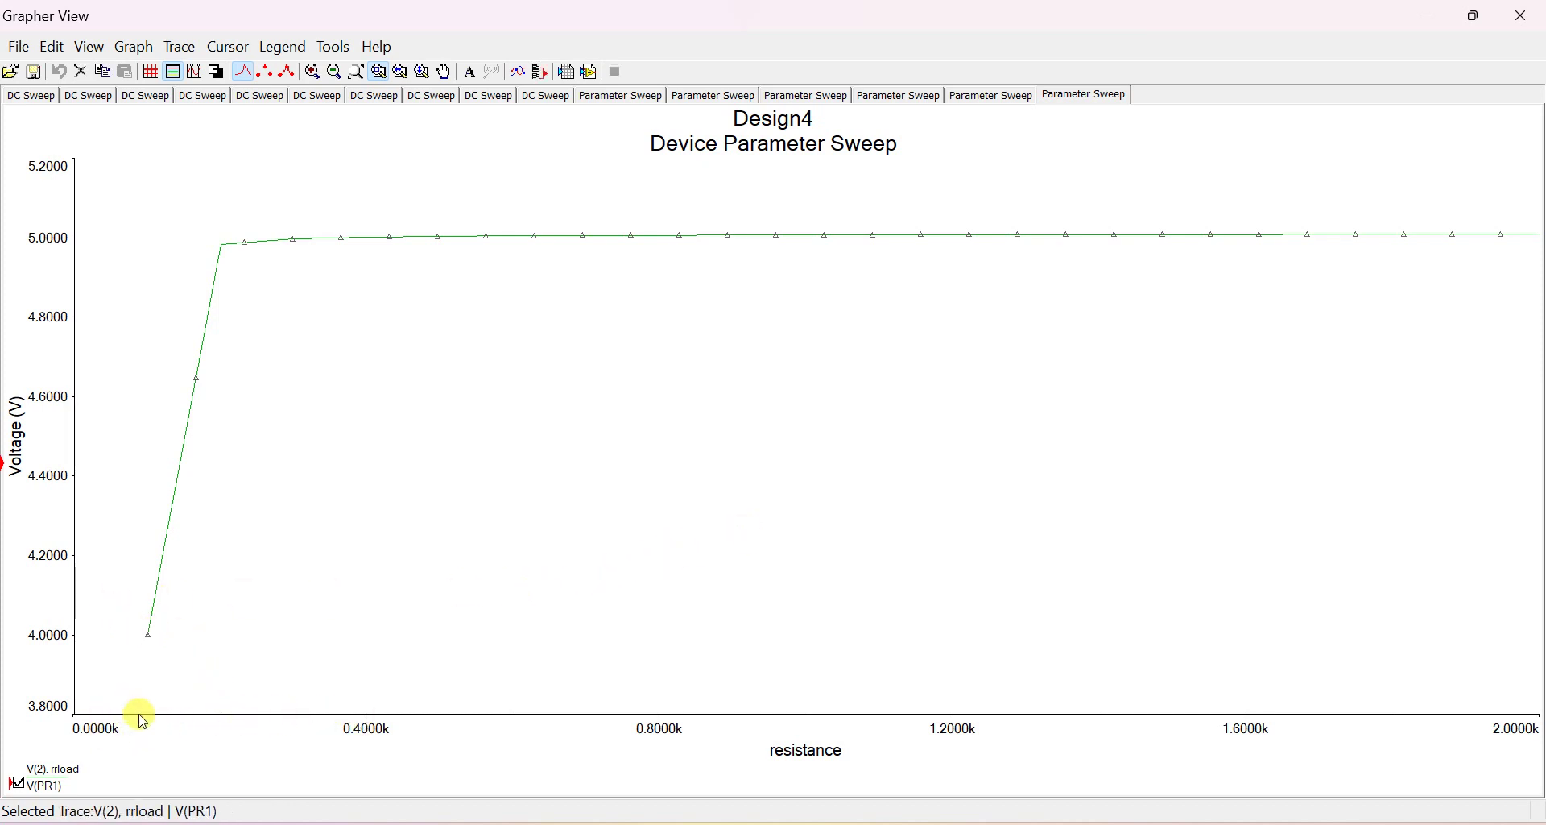
{"action": "left_click", "coordinate": [660, 726]}
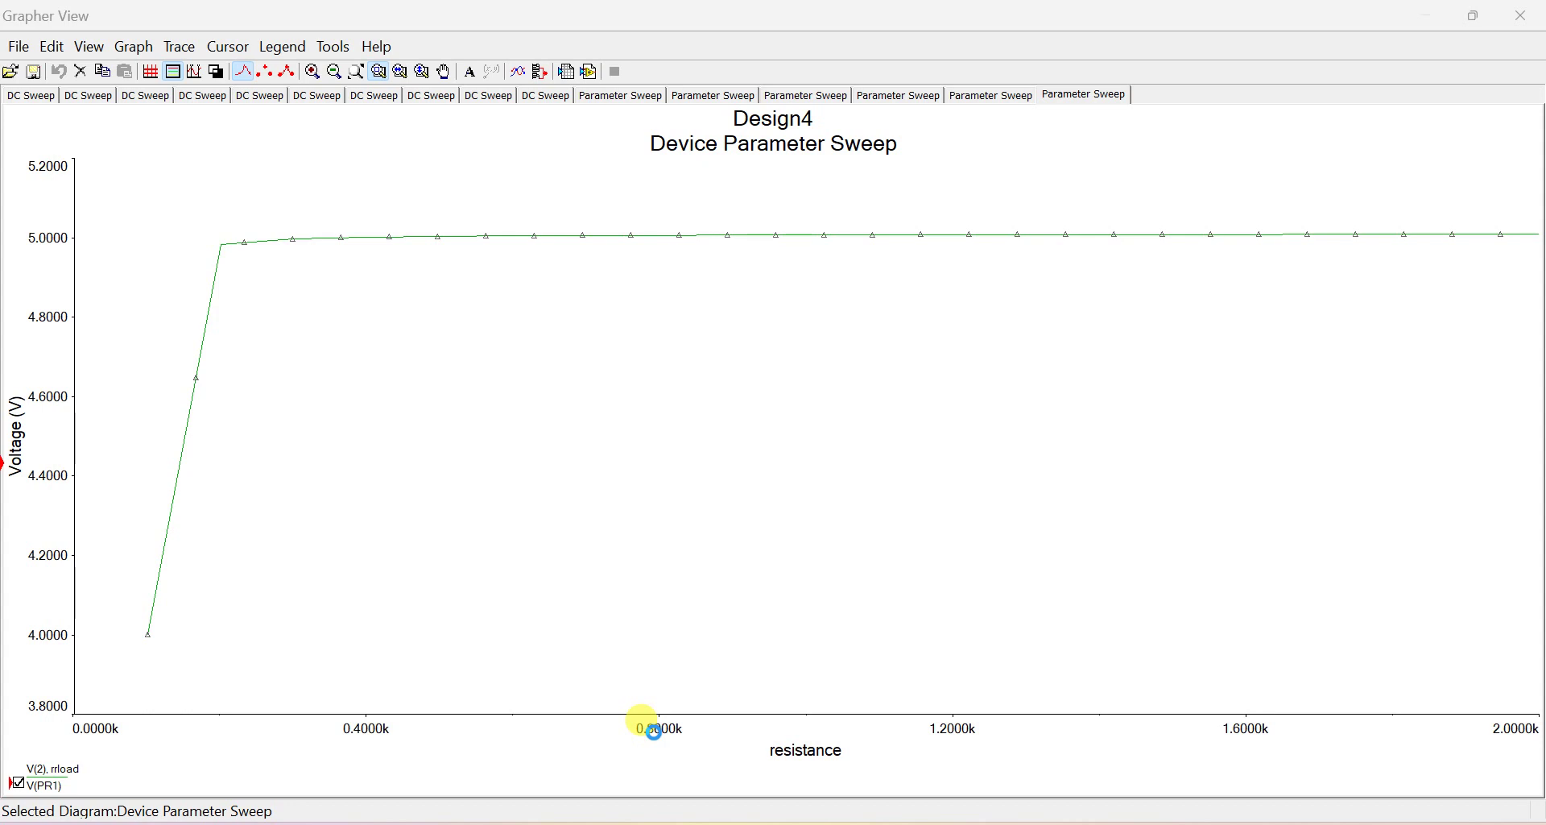
{"action": "double_click", "coordinate": [653, 729]}
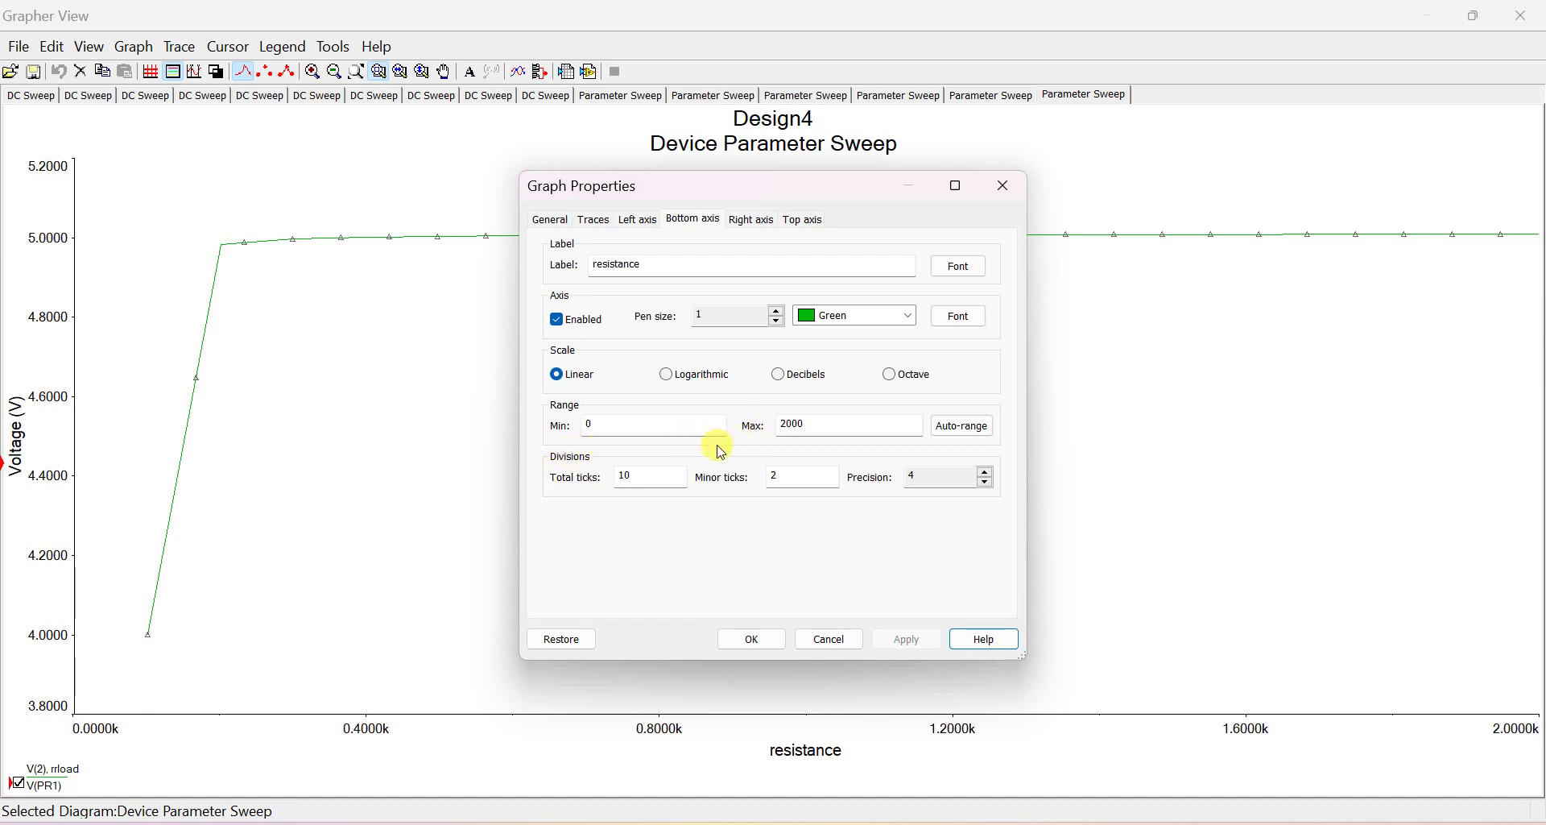
Set the left voltage axis to Min 3, Max 5.2, precision 4, and apply it
{"action": "left_click", "coordinate": [751, 640]}
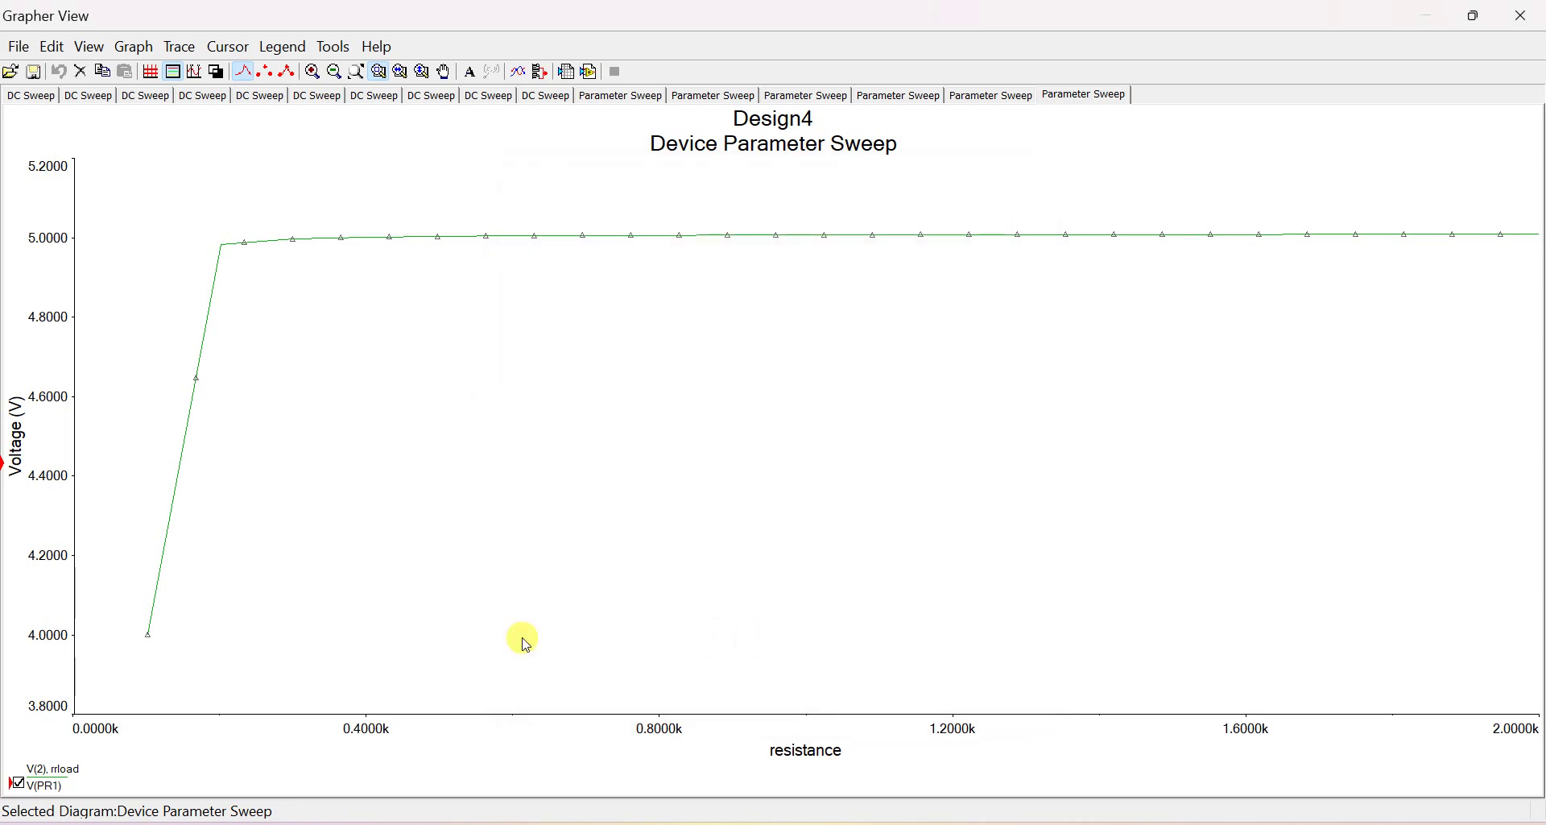
{"action": "left_click", "coordinate": [95, 659]}
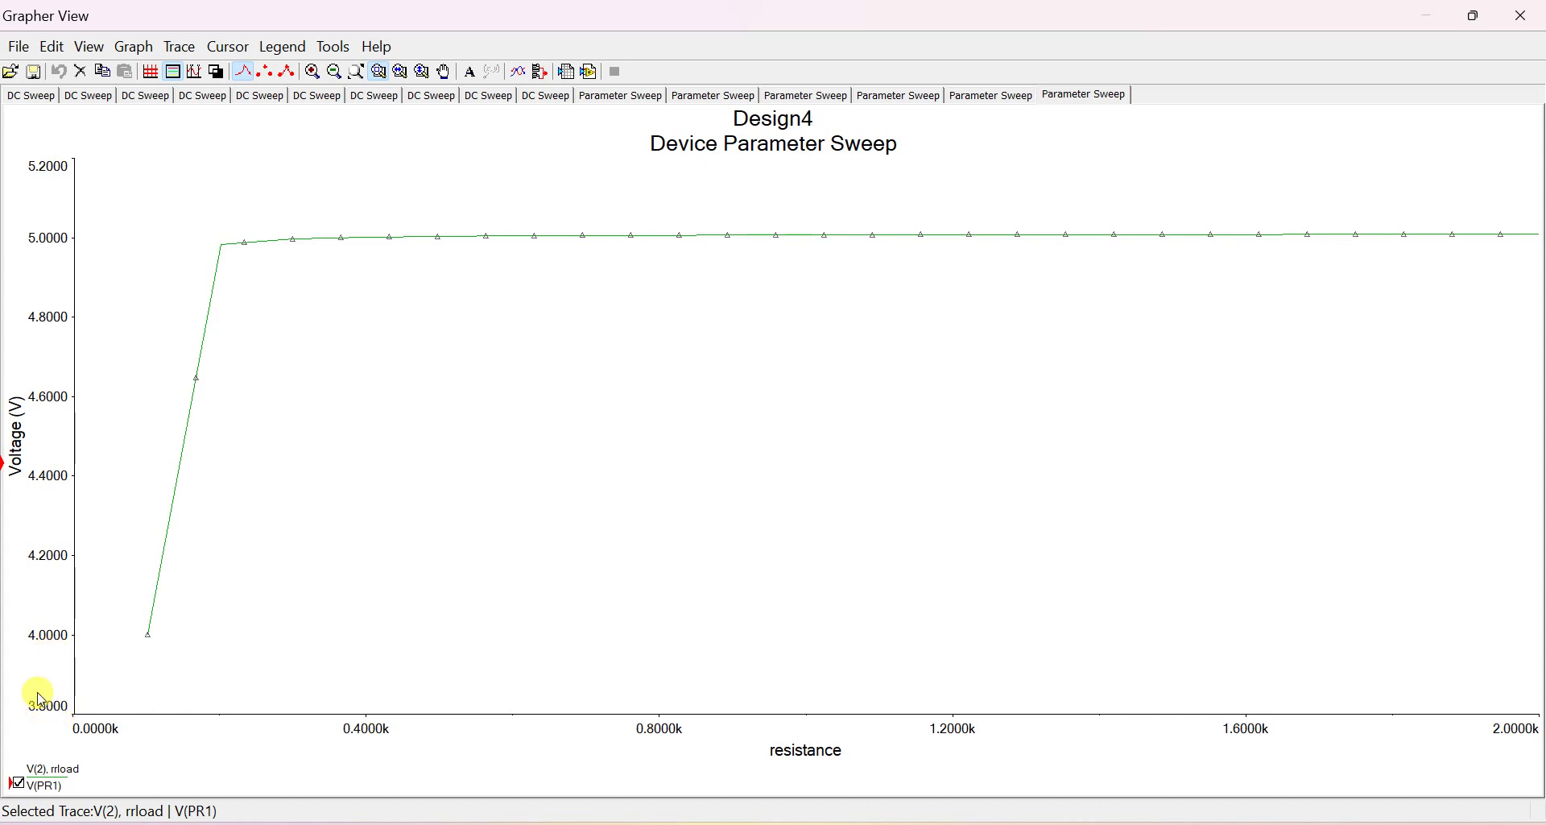
{"action": "left_click", "coordinate": [35, 644]}
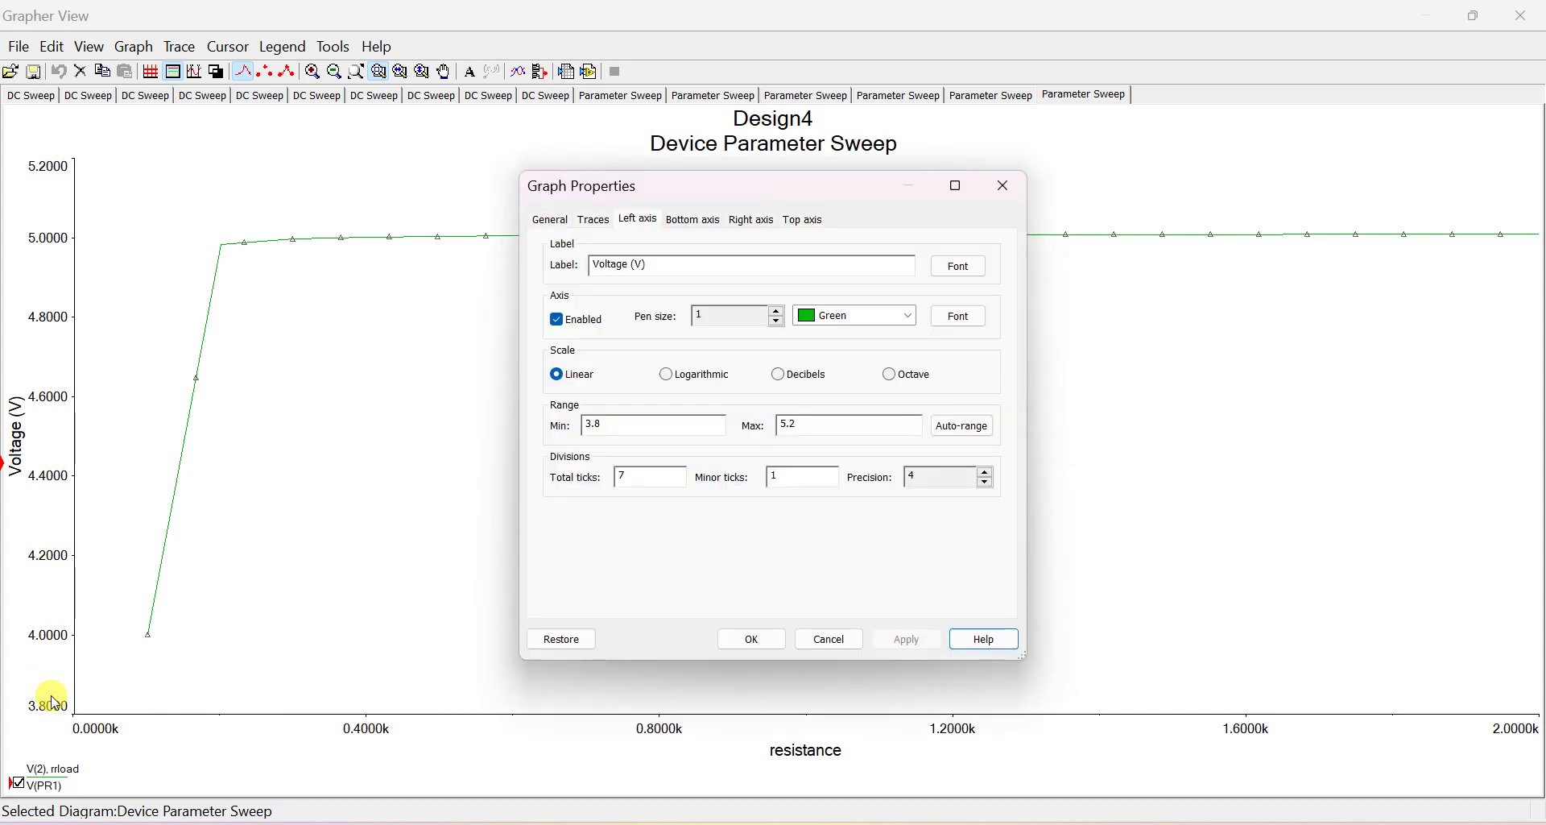
{"action": "left_click_drag", "start_coordinate": [597, 424], "coordinate": [508, 431]}
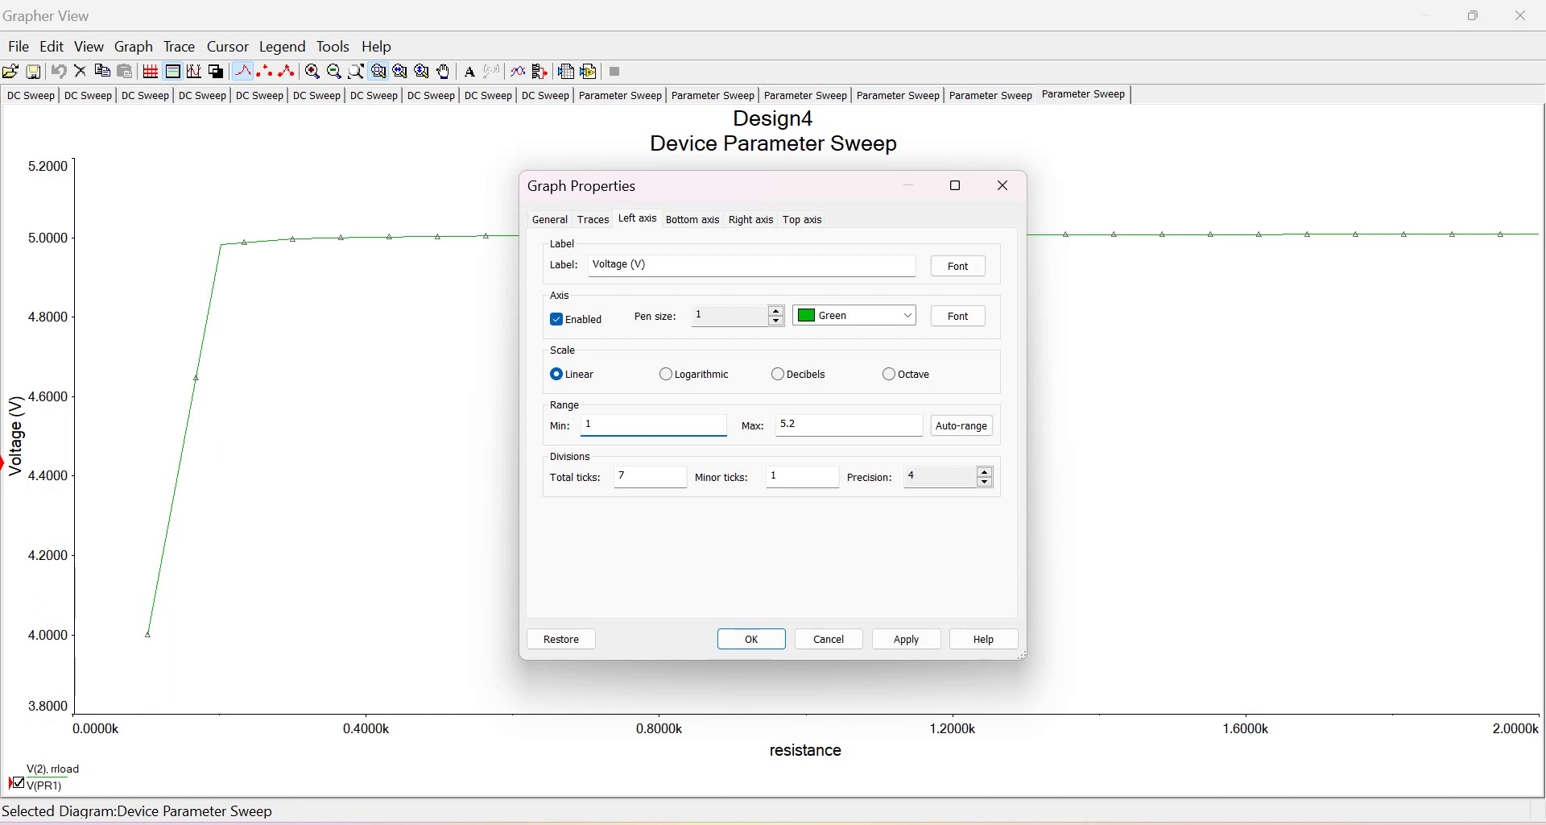
{"action": "left_click", "coordinate": [932, 642]}
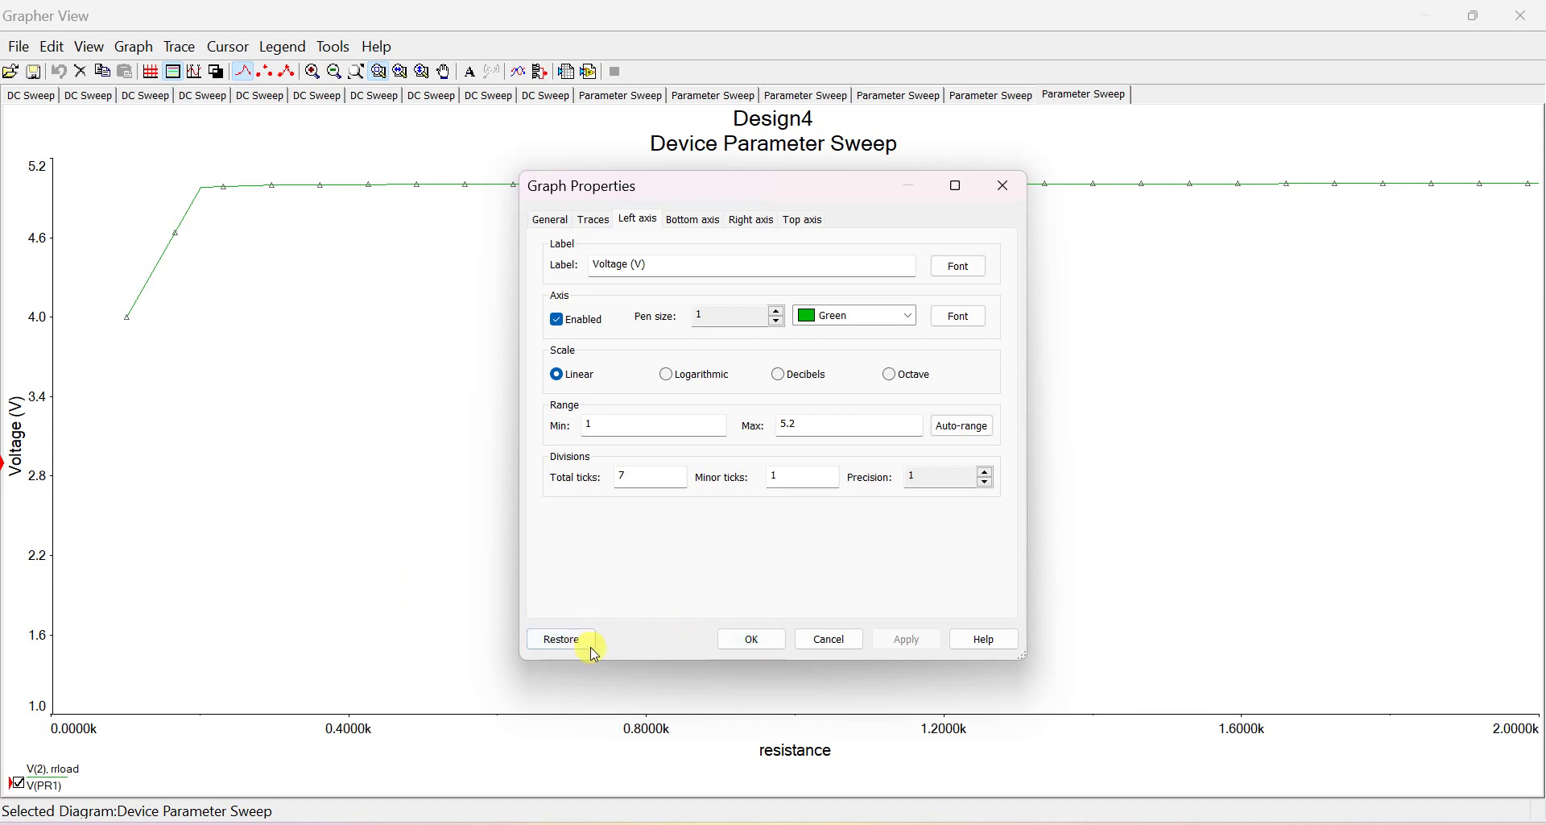
{"action": "left_click_drag", "start_coordinate": [594, 424], "coordinate": [560, 429]}
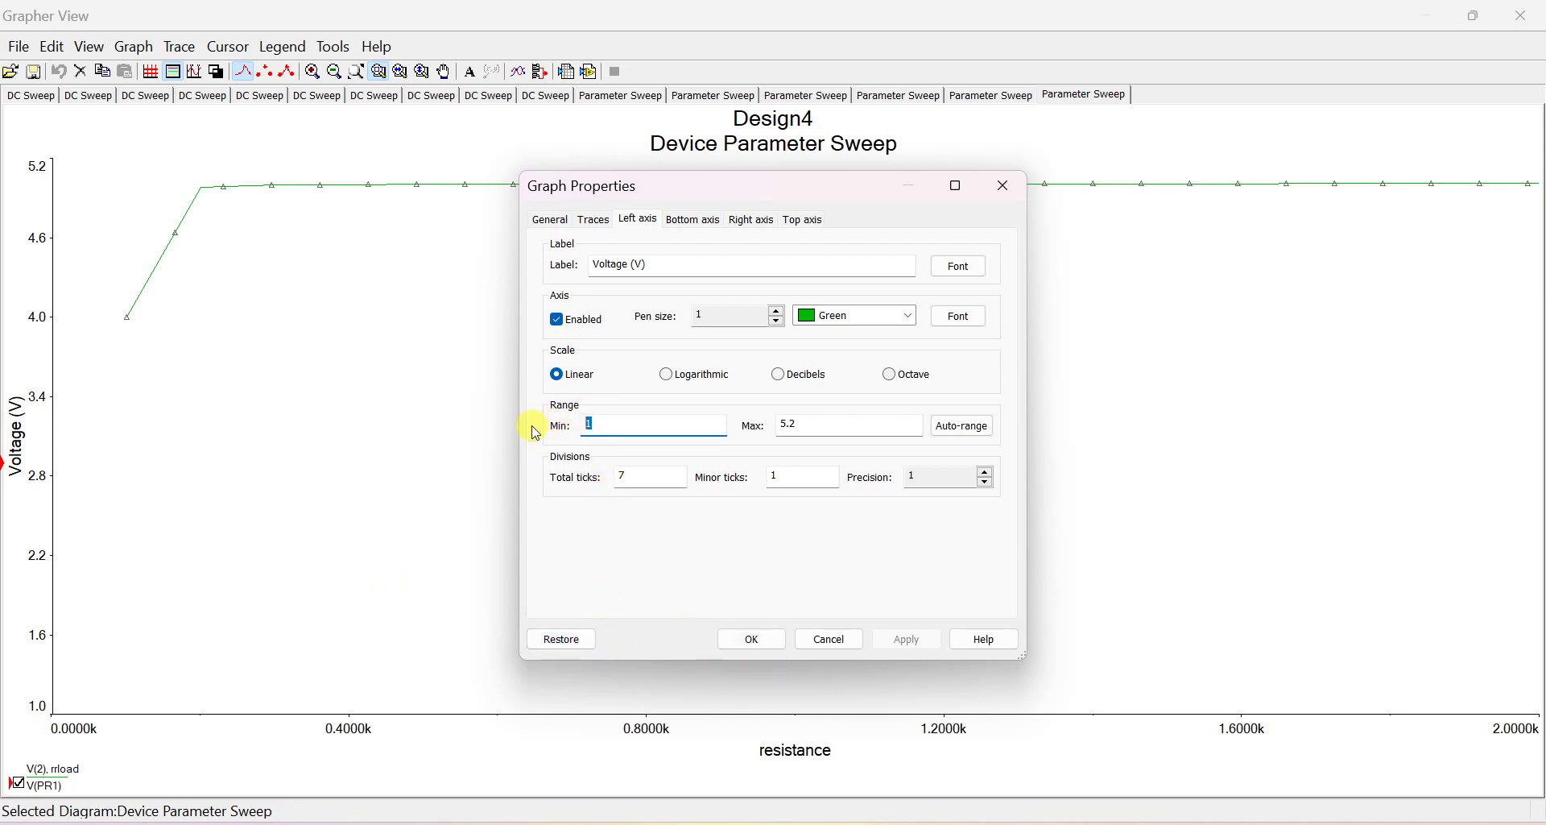
{"action": "type", "text": "2"}
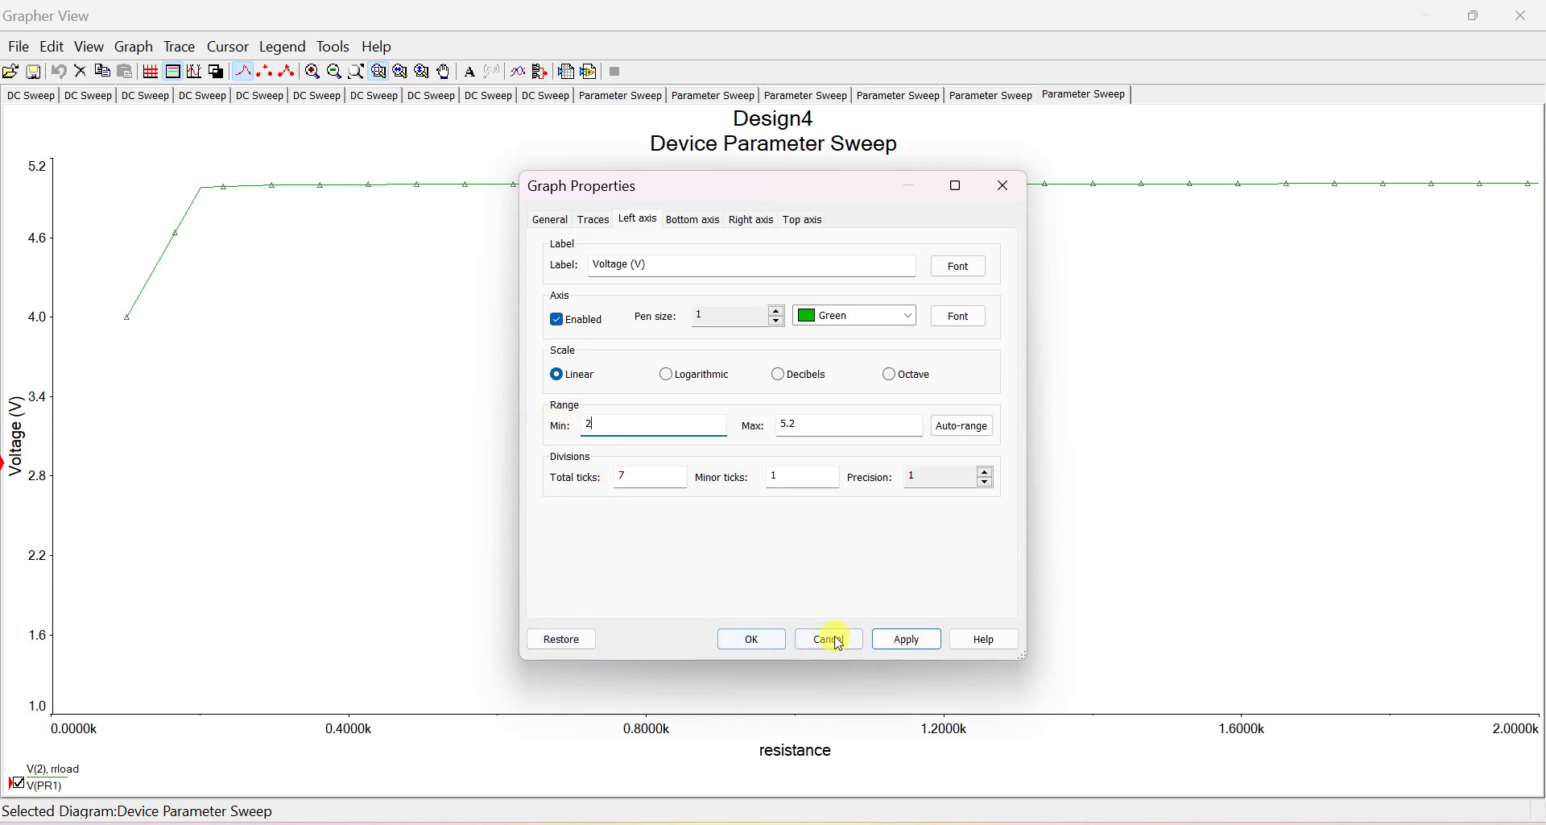
{"action": "left_click", "coordinate": [906, 640]}
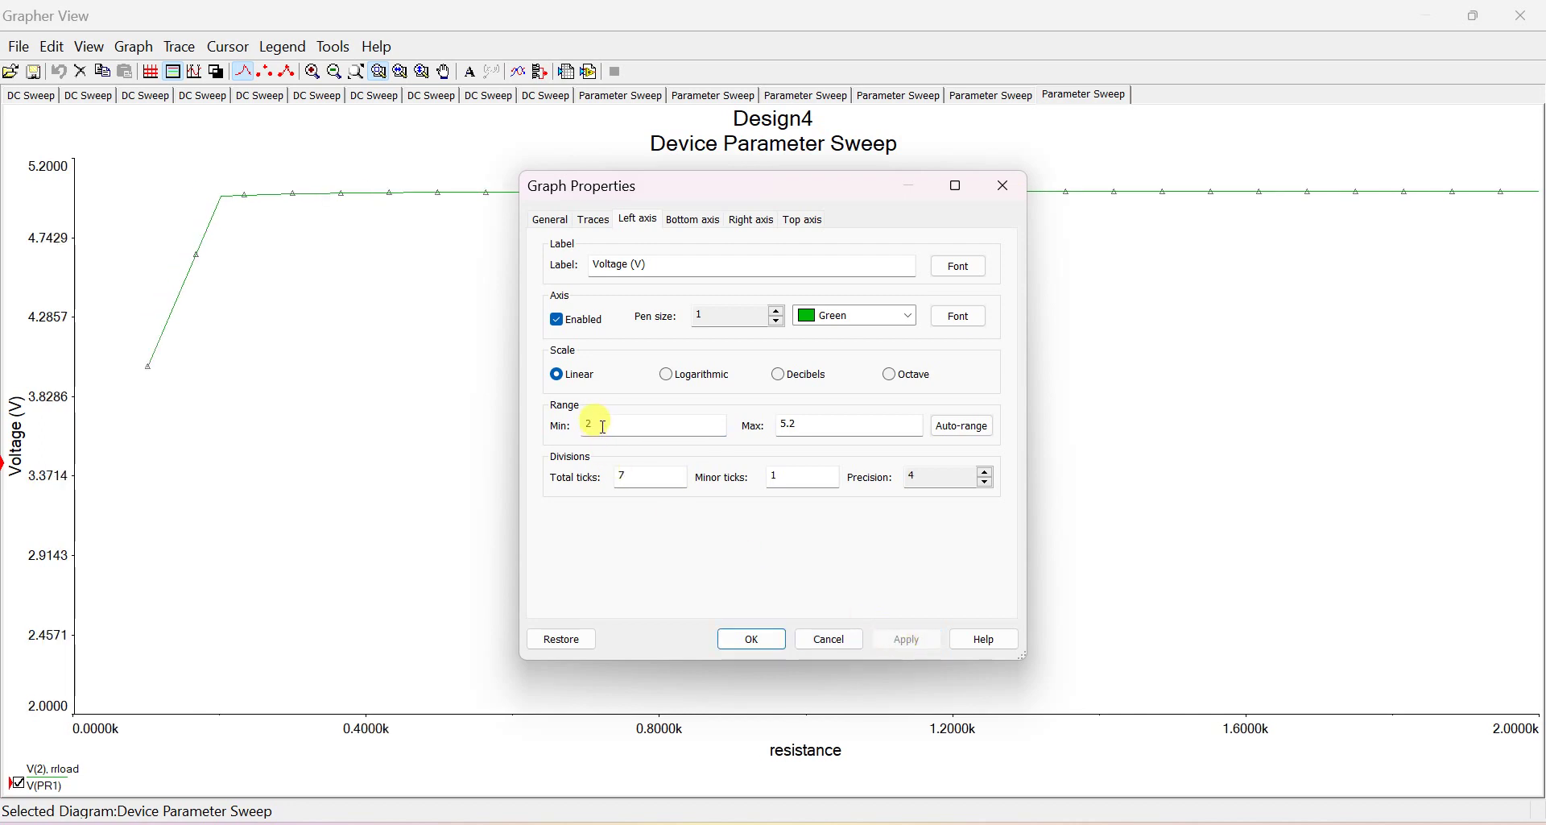
{"action": "left_click_drag", "start_coordinate": [594, 422], "coordinate": [563, 425]}
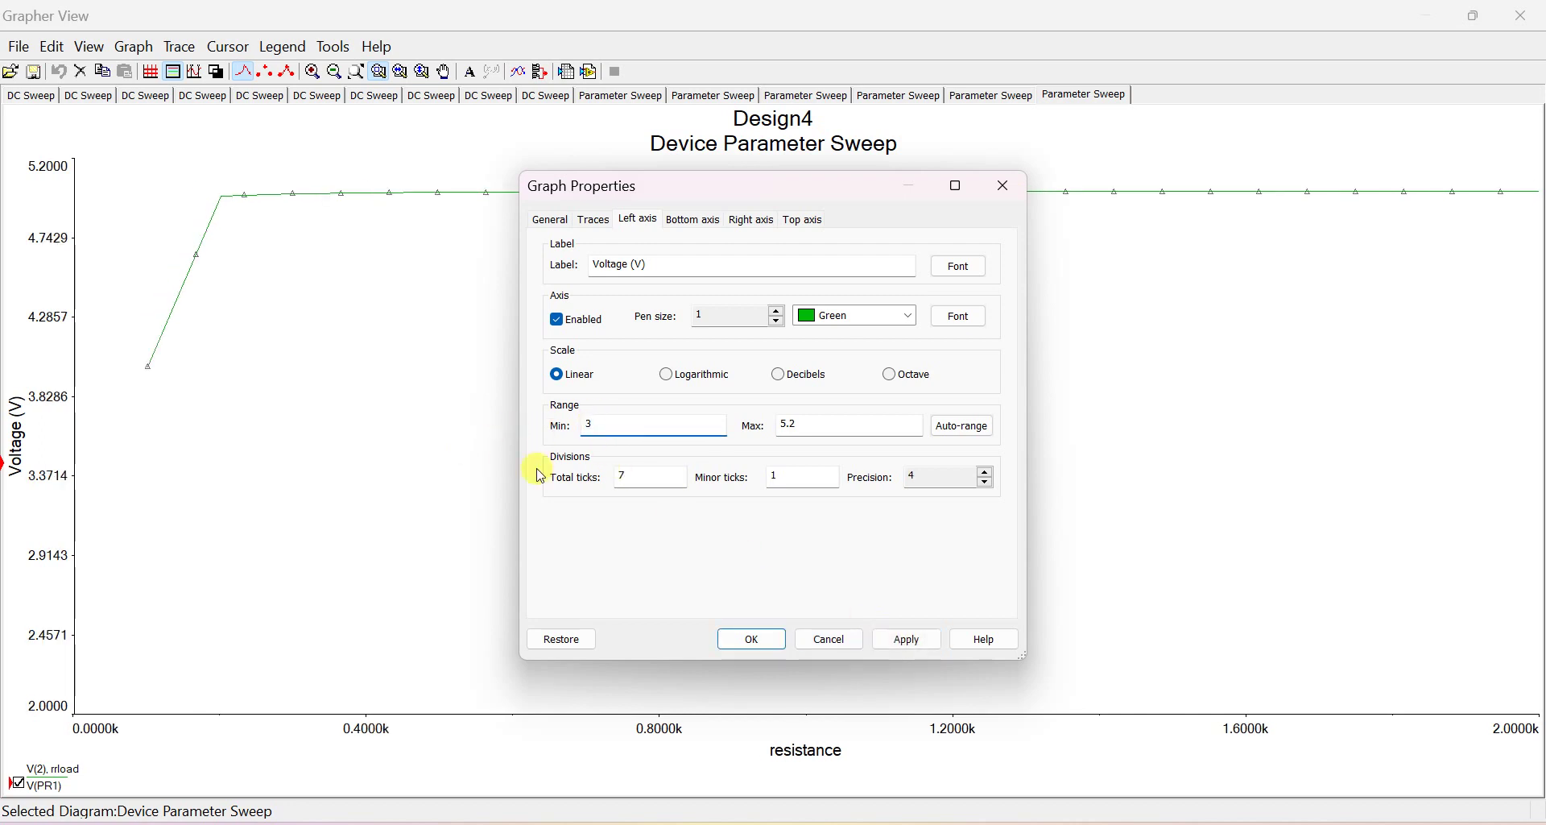
{"action": "left_click", "coordinate": [906, 641]}
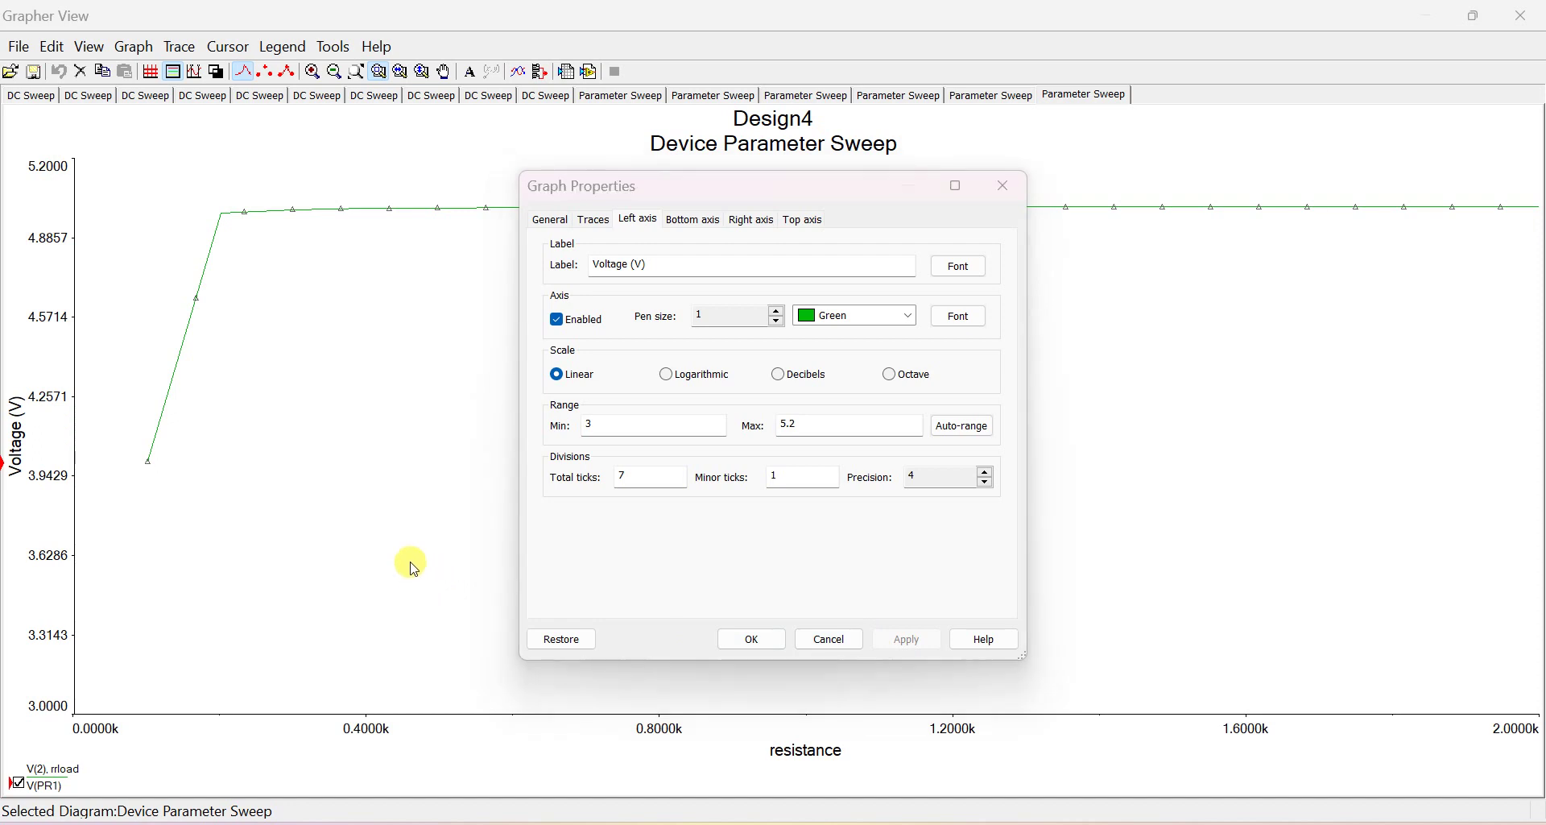
{"action": "left_click", "coordinate": [1002, 186]}
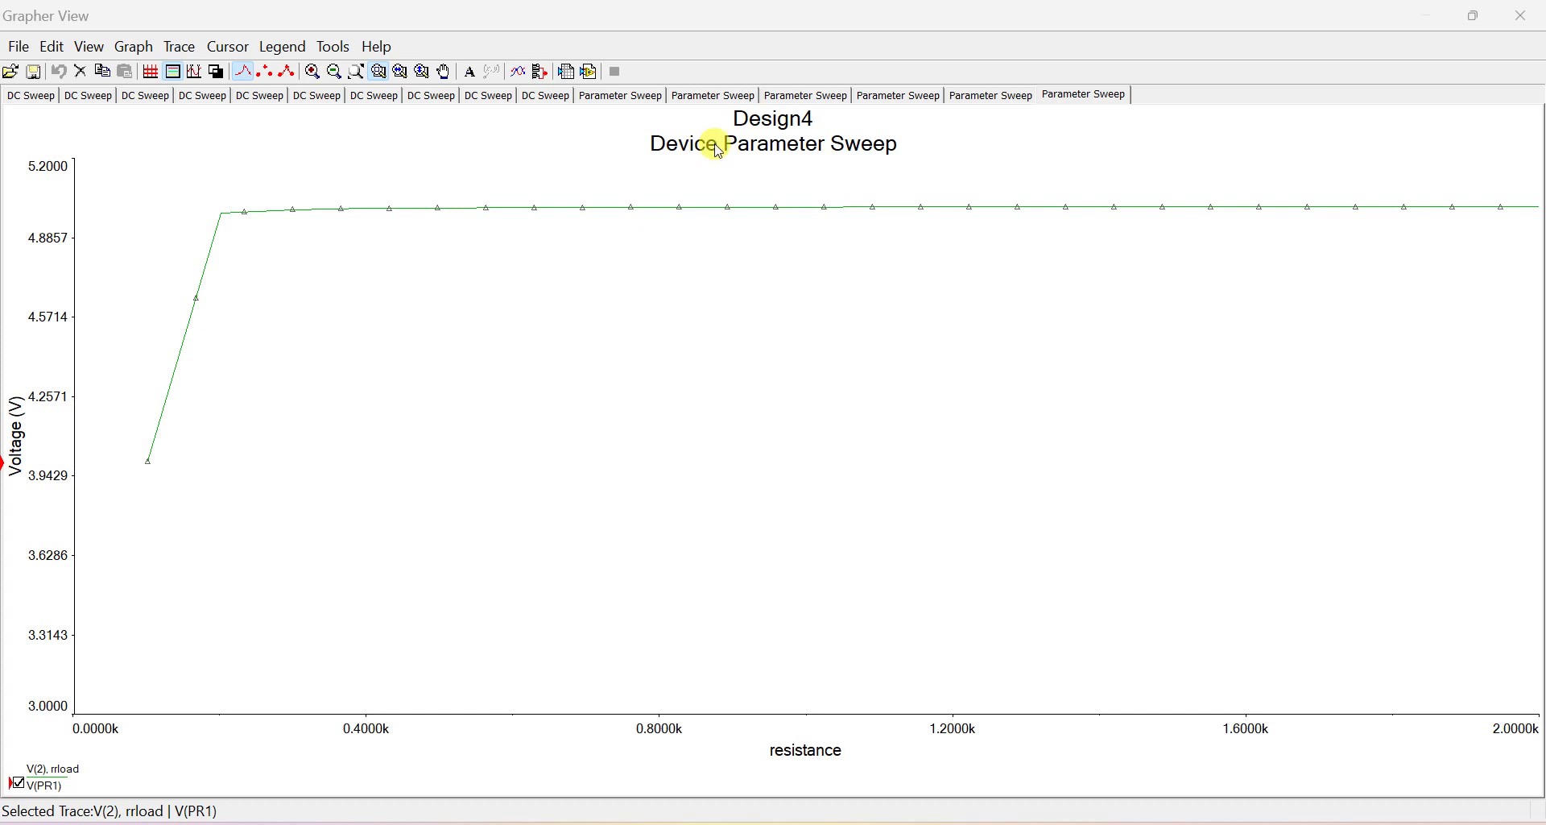
Replace the graph title 'Device Parameter Sweep' with 'LOAD REGULATION' in Graph Properties and apply it
{"action": "double_click", "coordinate": [719, 150]}
{"action": "left_click", "coordinate": [717, 272]}
{"action": "key", "text": "ctrl+a"}
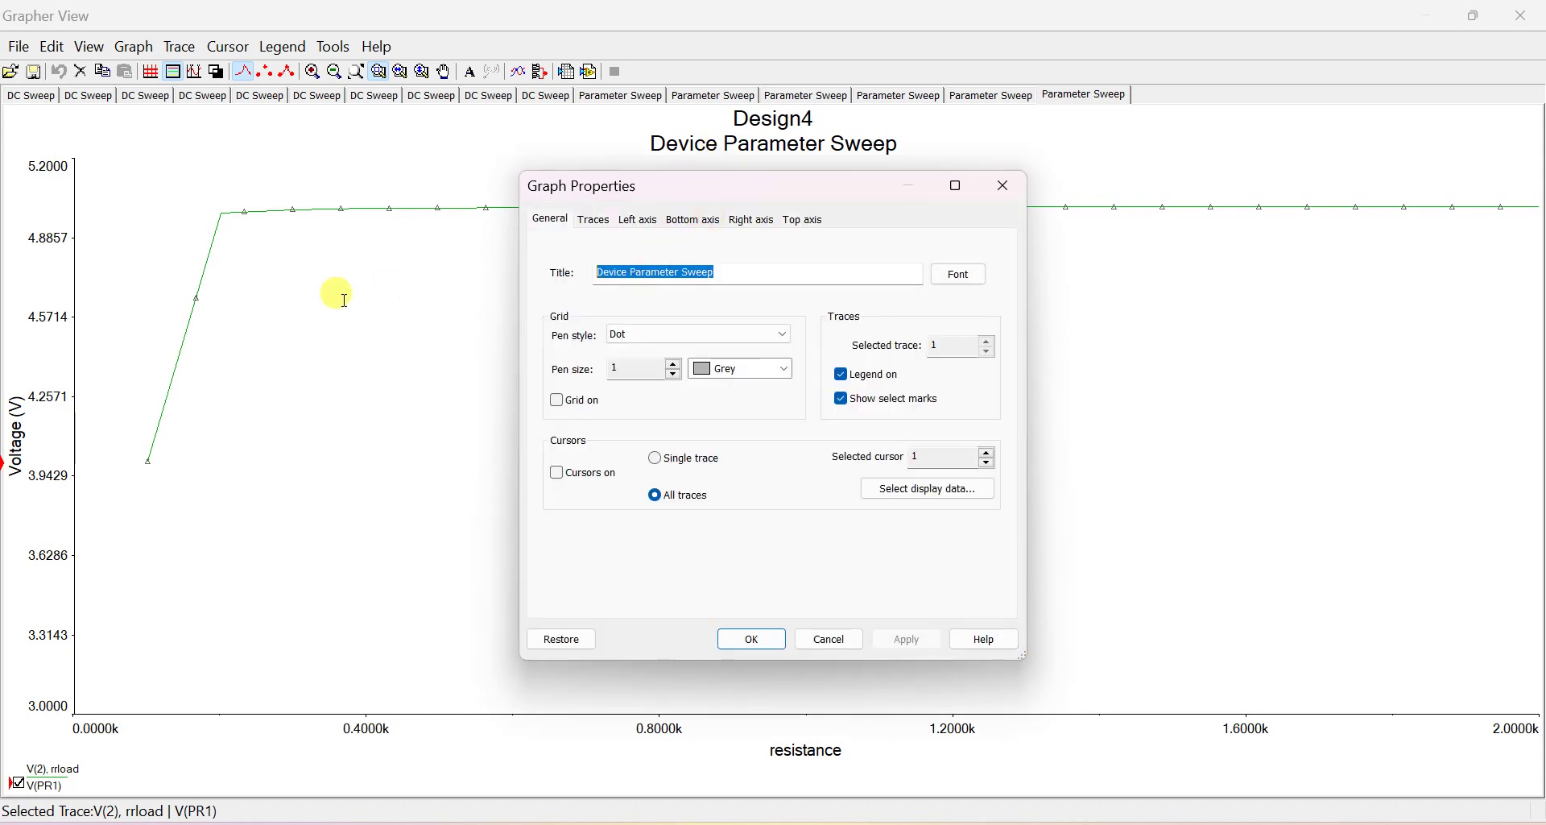
{"action": "type", "text": "LOAD REGULATION"}
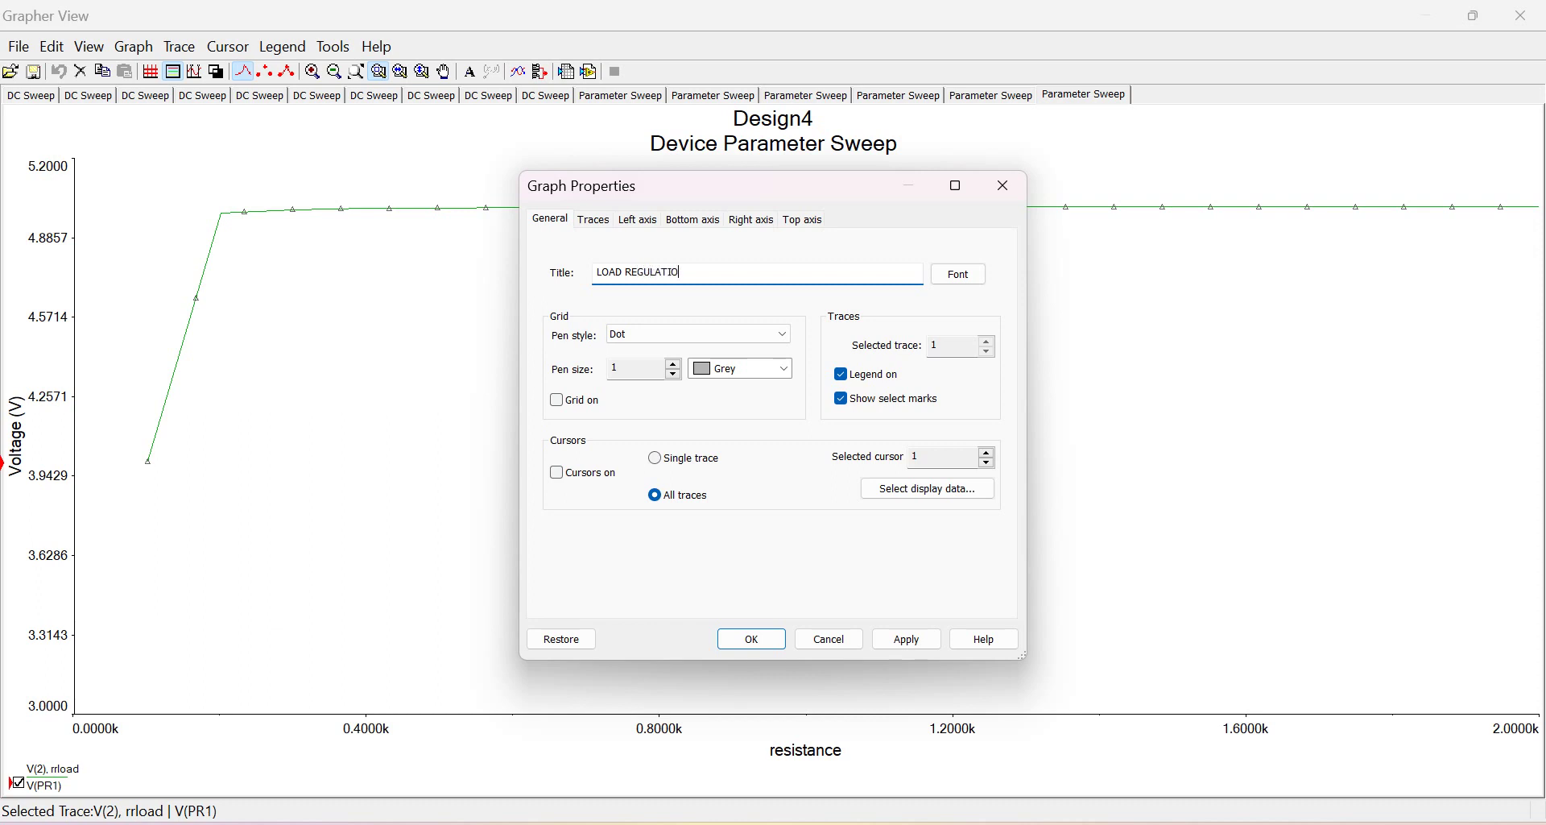
{"action": "left_click", "coordinate": [882, 644]}
{"action": "left_click", "coordinate": [749, 645]}
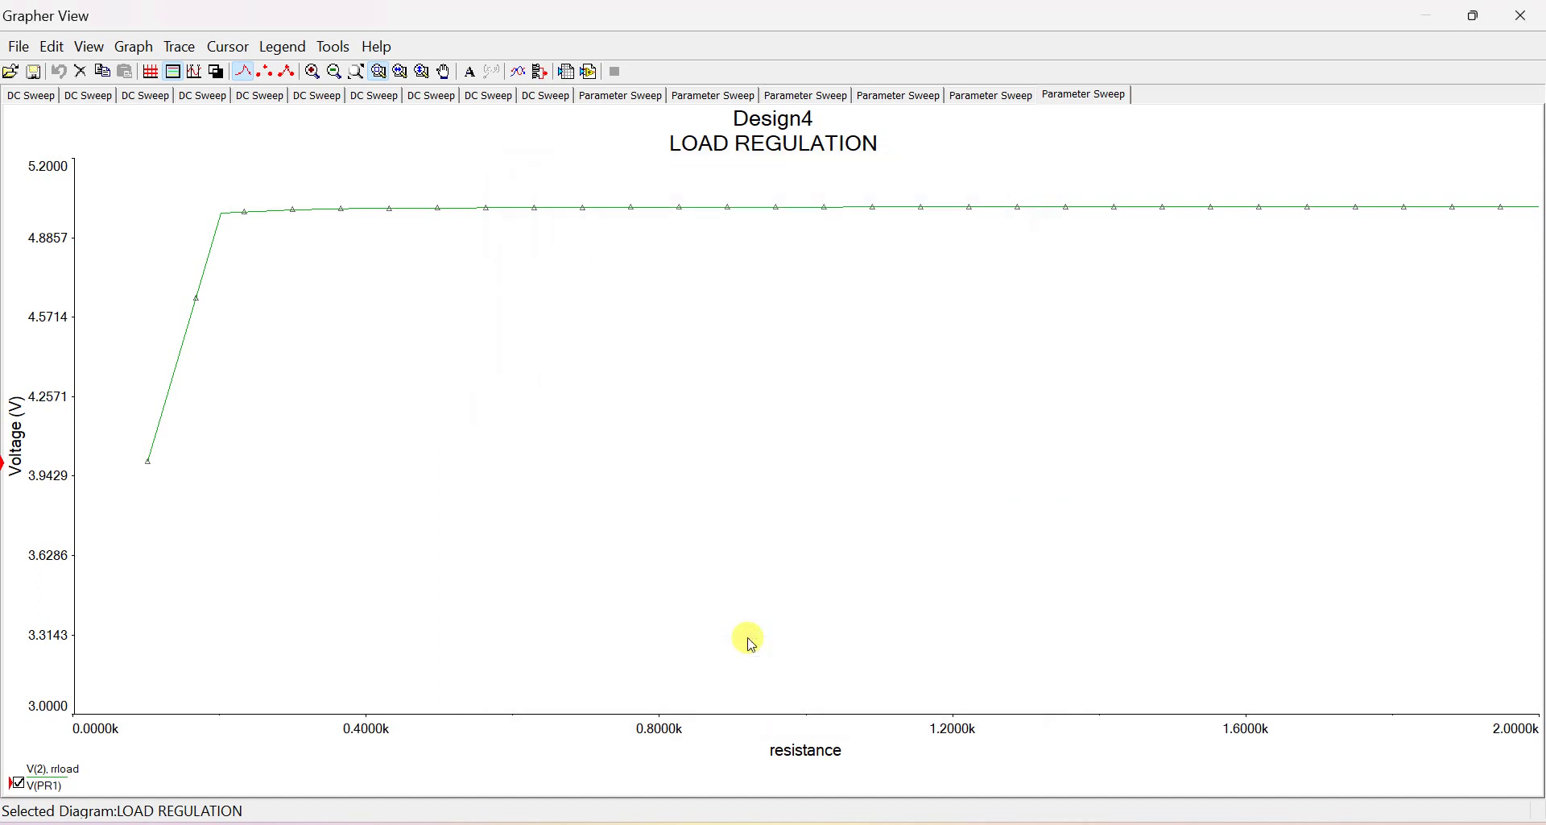
{"action": "left_click", "coordinate": [750, 224]}
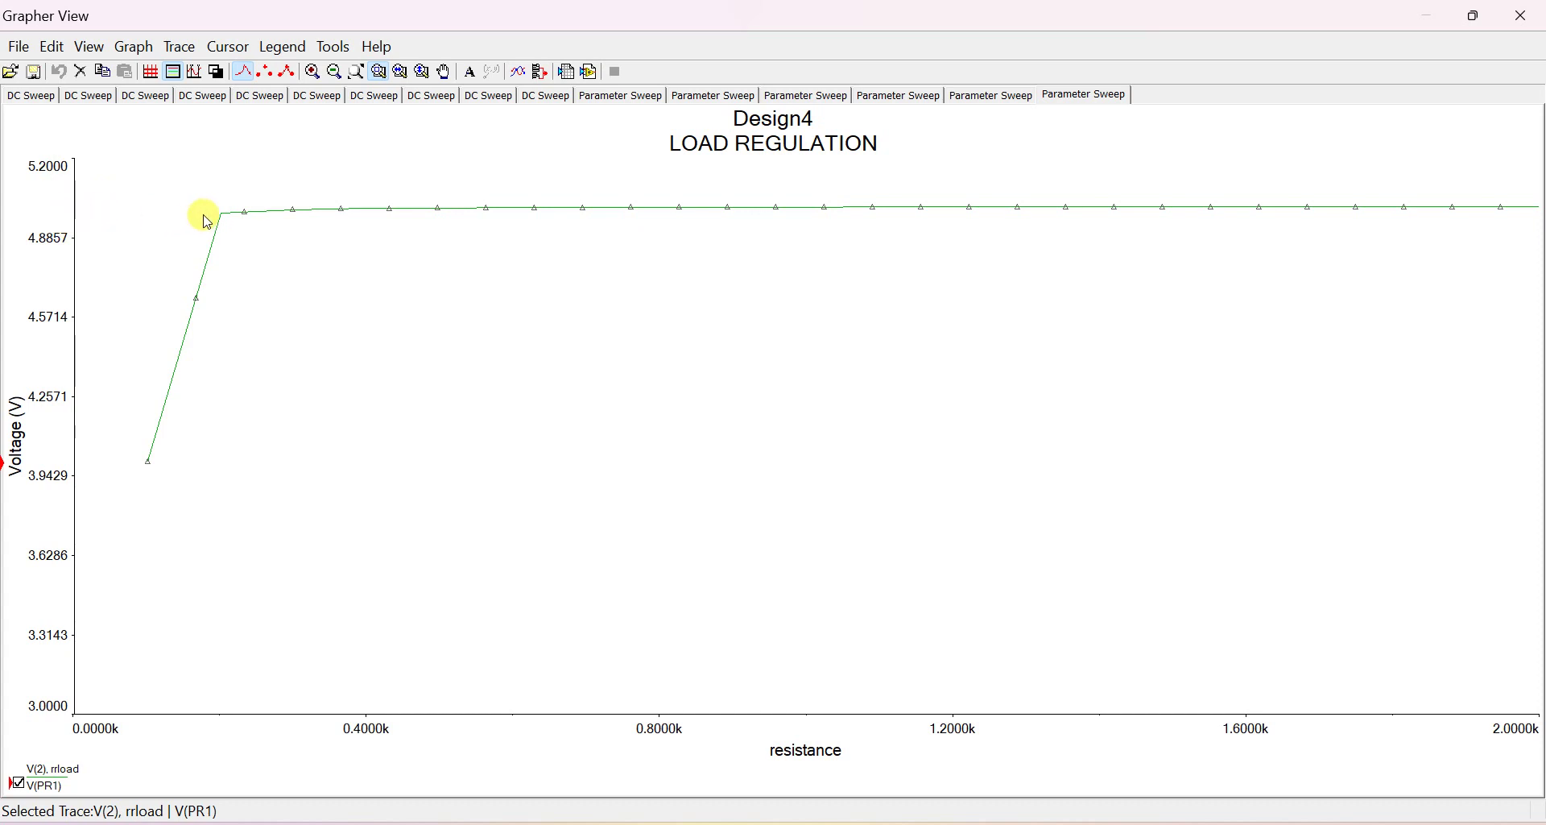
Select the V(2) output-voltage trace and open the Cursor menu
{"action": "left_click", "coordinate": [296, 217]}
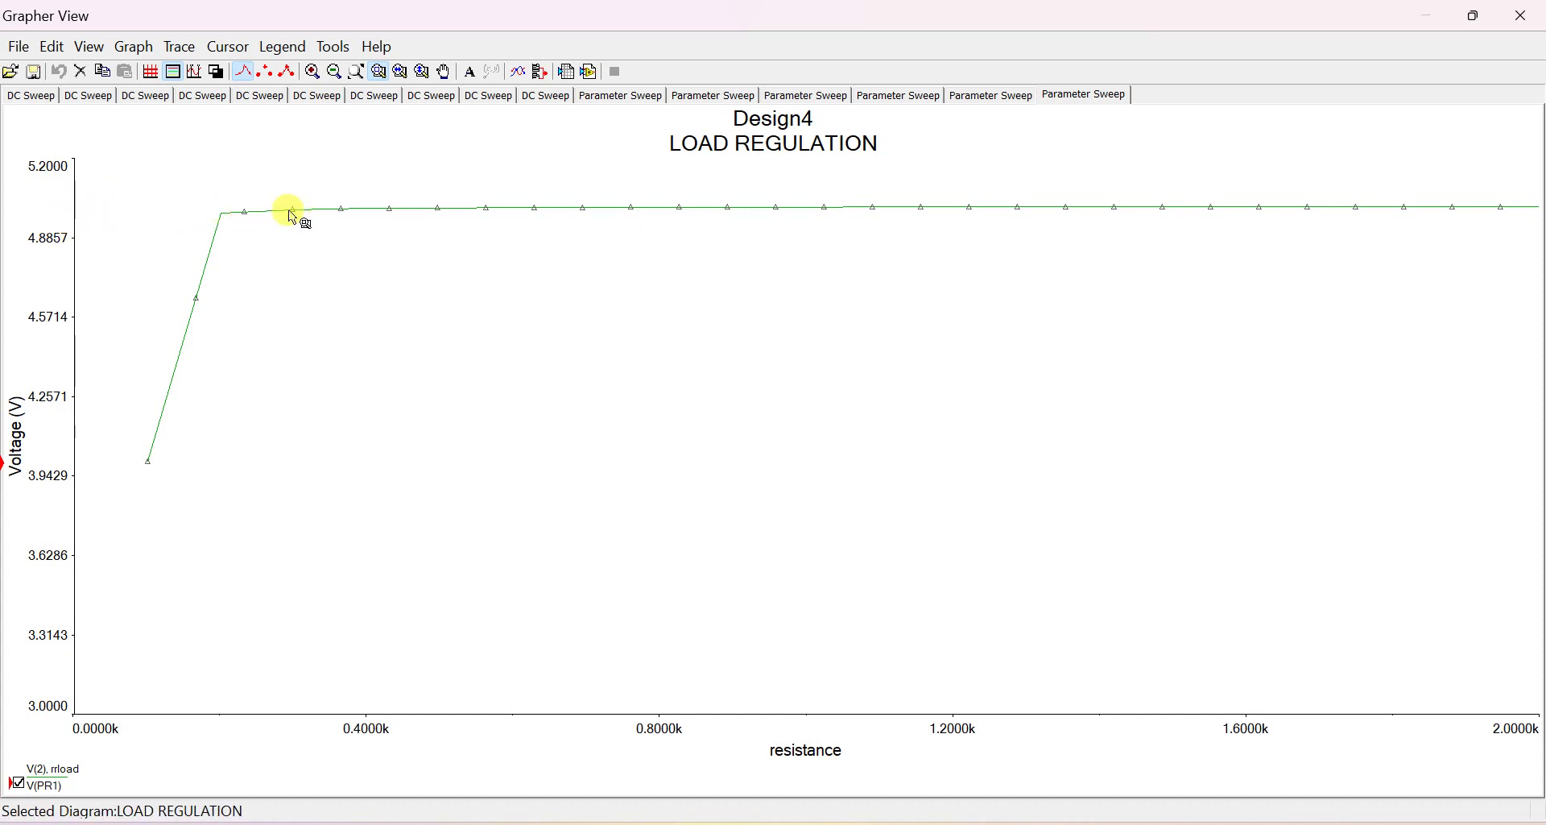
{"action": "left_click", "coordinate": [403, 210]}
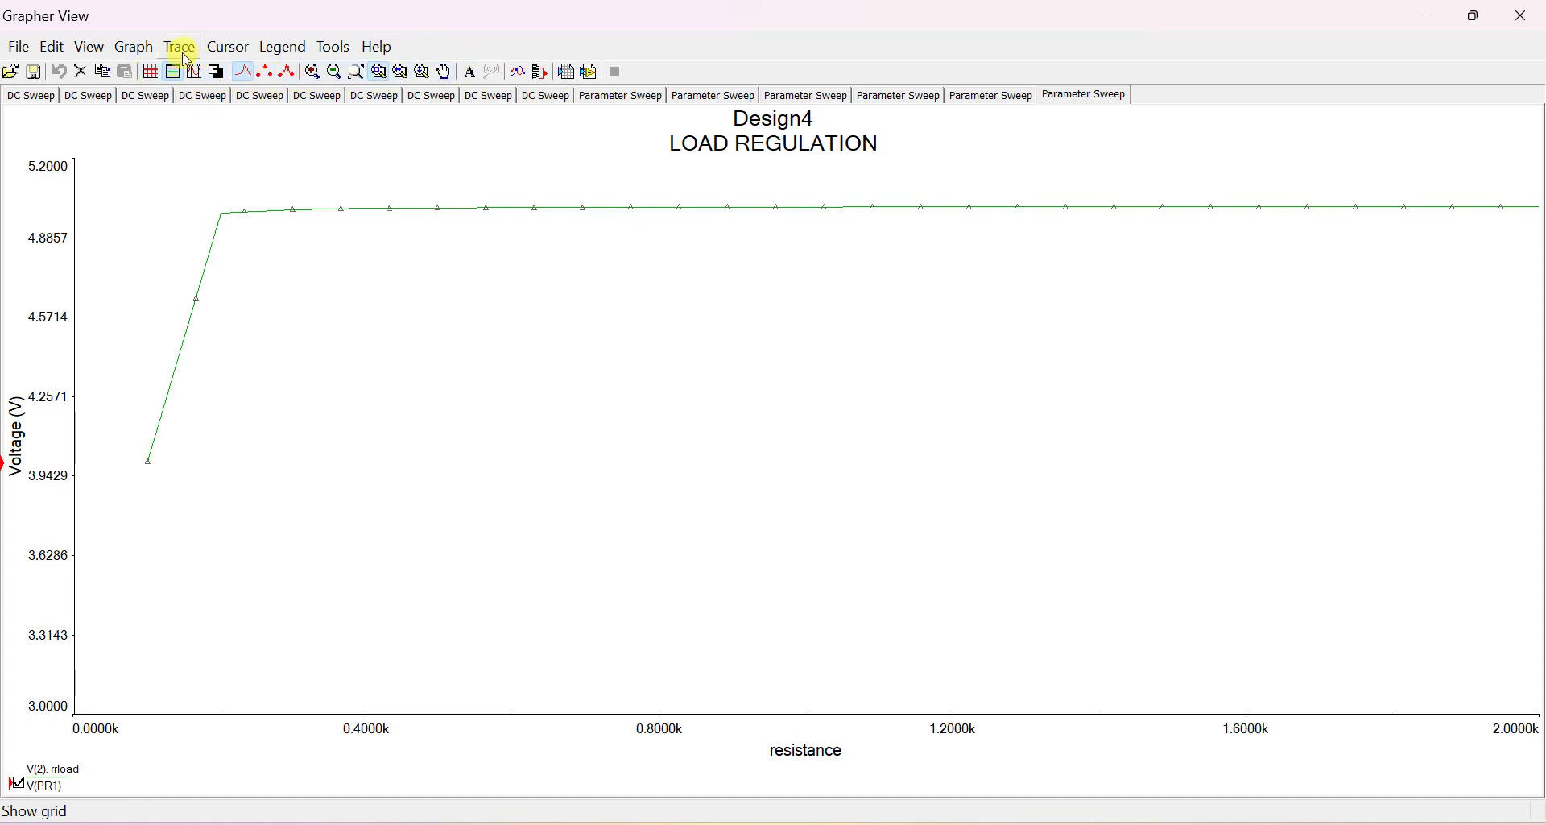
{"action": "left_click", "coordinate": [217, 56]}
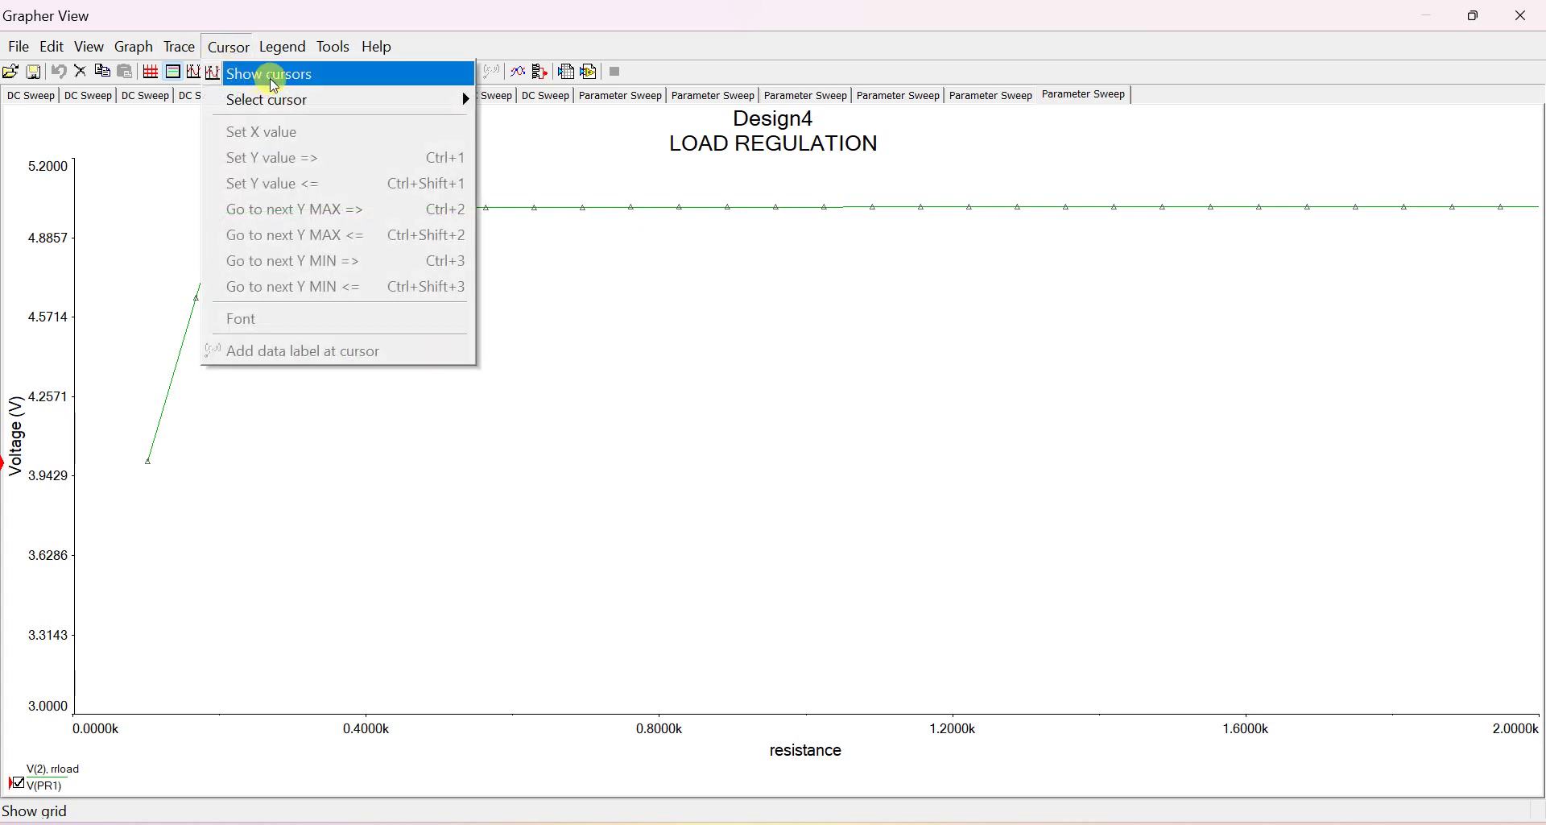
Show the measurement cursors on the voltage trace and move the cursor readout panel onto the plot
{"action": "mouse_move", "coordinate": [365, 102]}
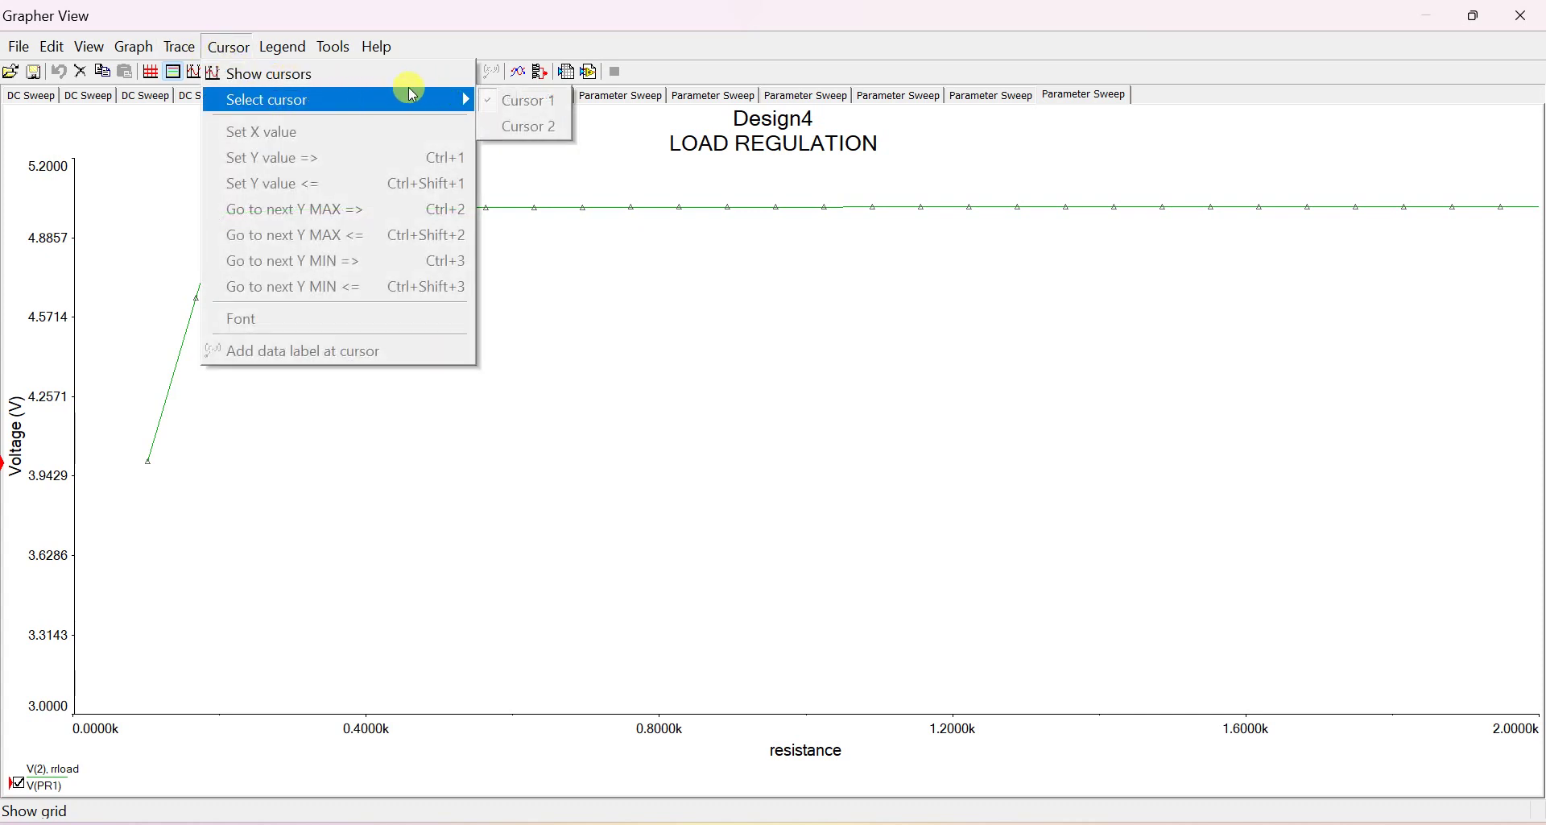
{"action": "left_click", "coordinate": [335, 76]}
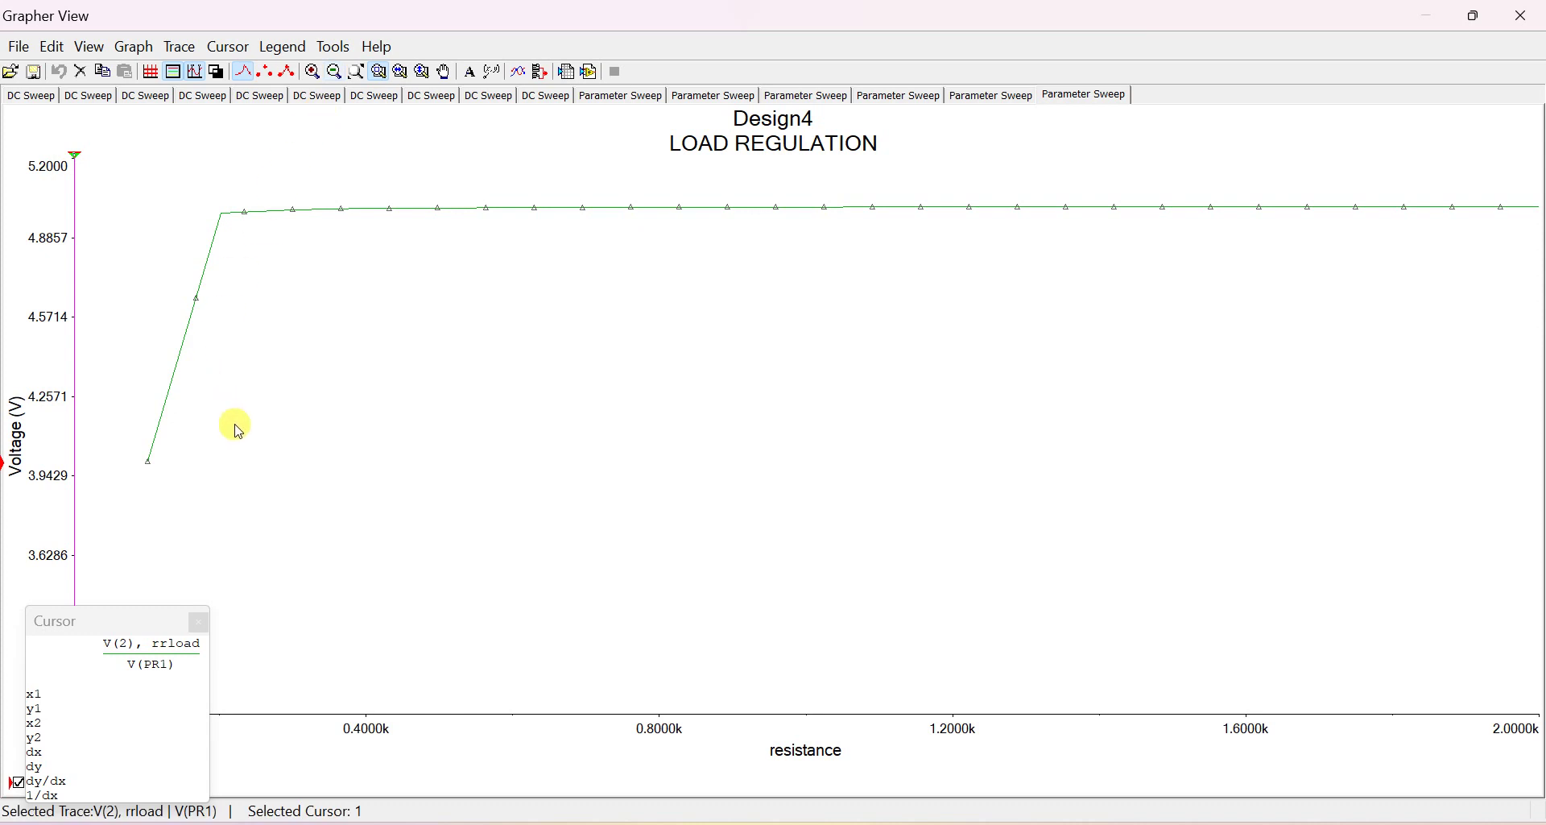
{"action": "left_click", "coordinate": [345, 215]}
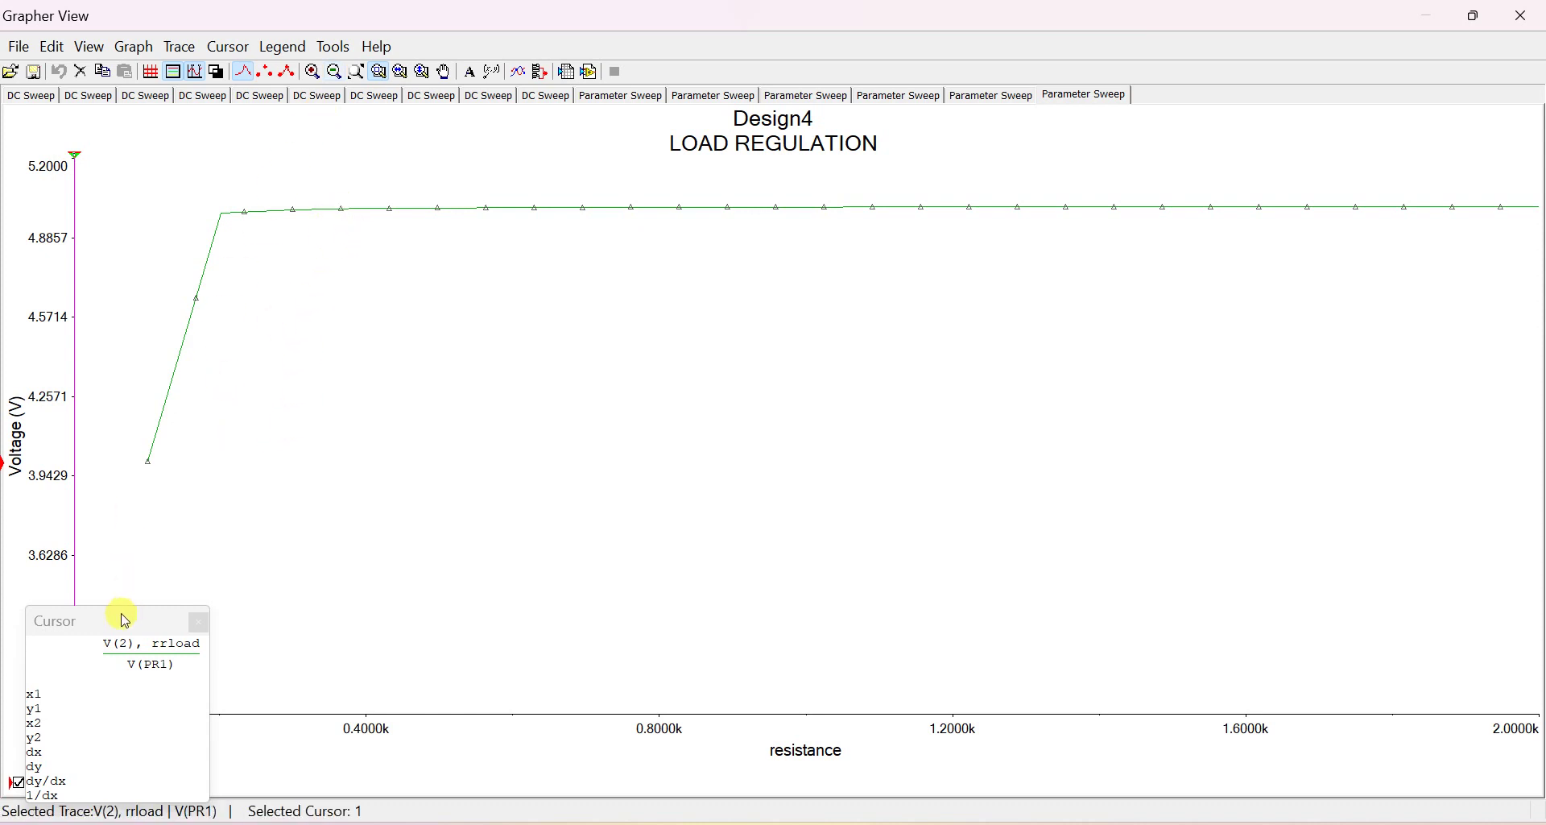
{"action": "mouse_move", "coordinate": [121, 618]}
{"action": "left_mouse_down"}
{"action": "mouse_move", "coordinate": [121, 587]}
{"action": "mouse_move", "coordinate": [306, 466]}
{"action": "mouse_move", "coordinate": [419, 358]}
{"action": "left_mouse_up"}
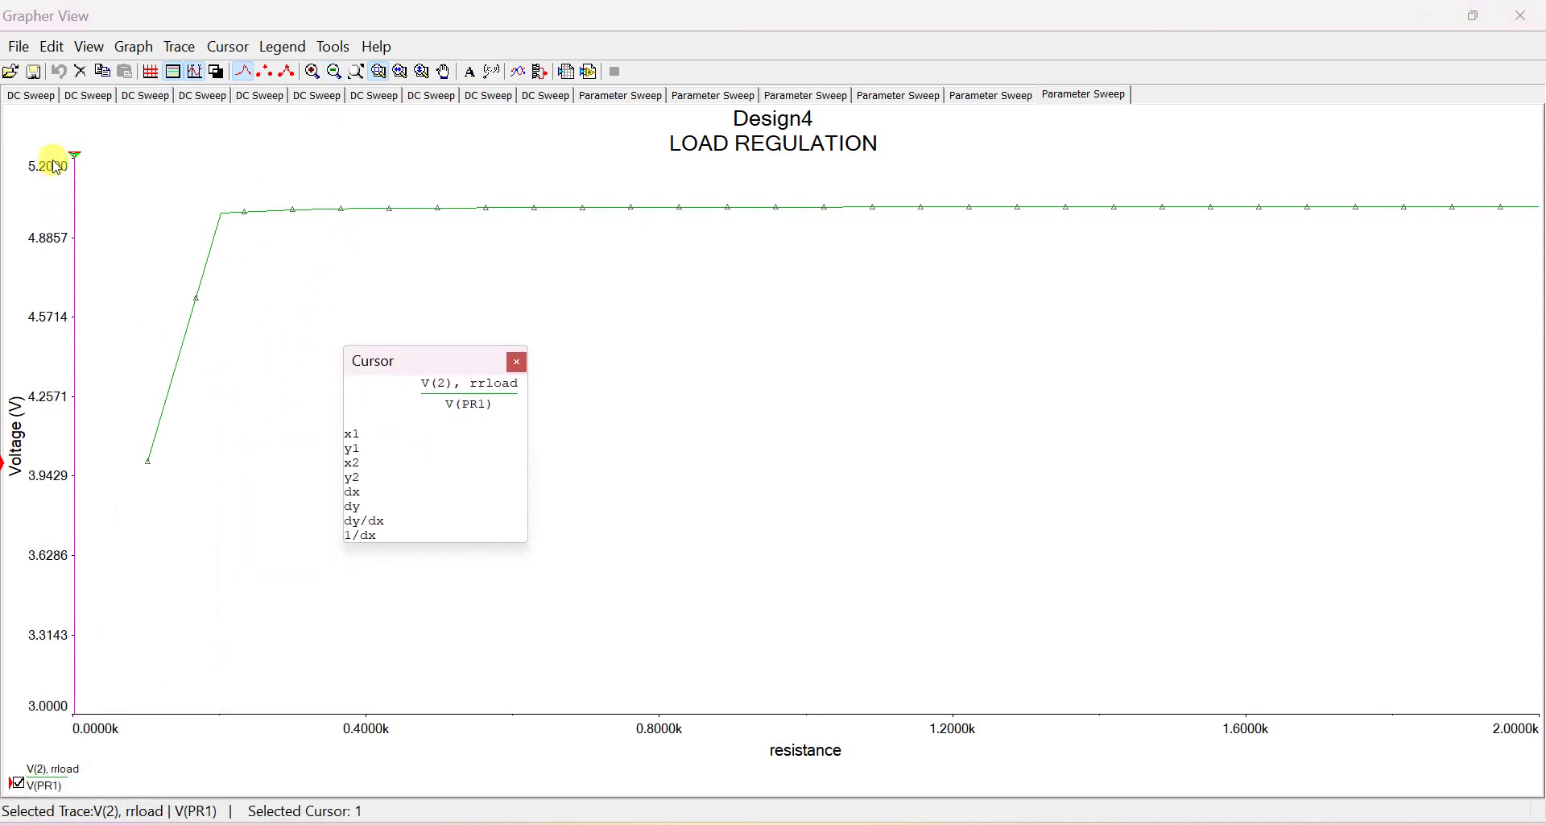
Drag cursor 2 along the voltage trace between about 150 Ω and 709 Ω, reading output voltages
{"action": "left_click", "coordinate": [91, 164]}
{"action": "left_click_drag", "start_coordinate": [91, 164], "coordinate": [597, 188]}
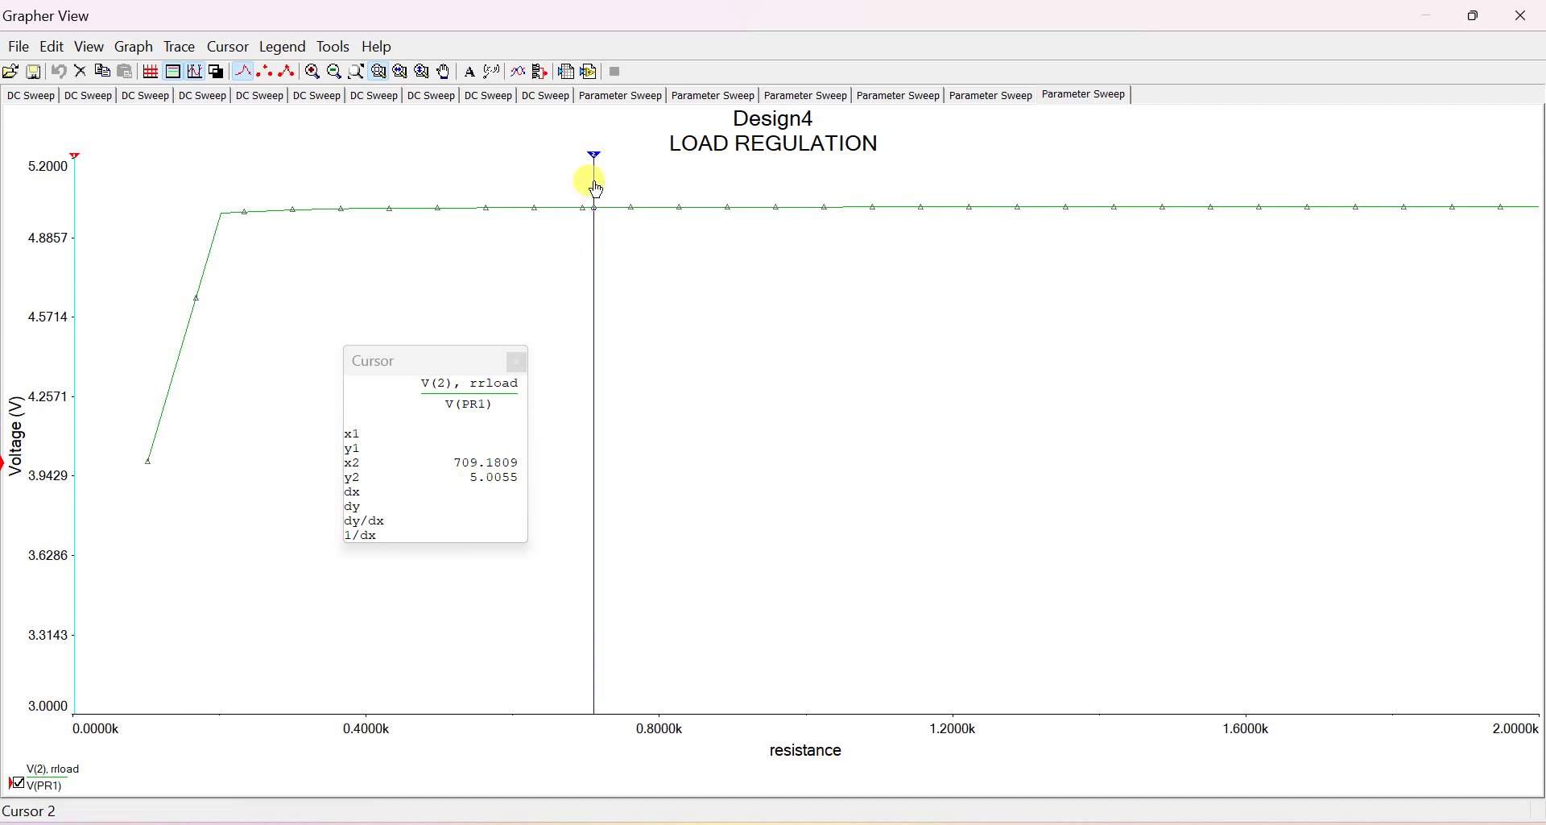
{"action": "left_click_drag", "start_coordinate": [594, 186], "coordinate": [465, 196]}
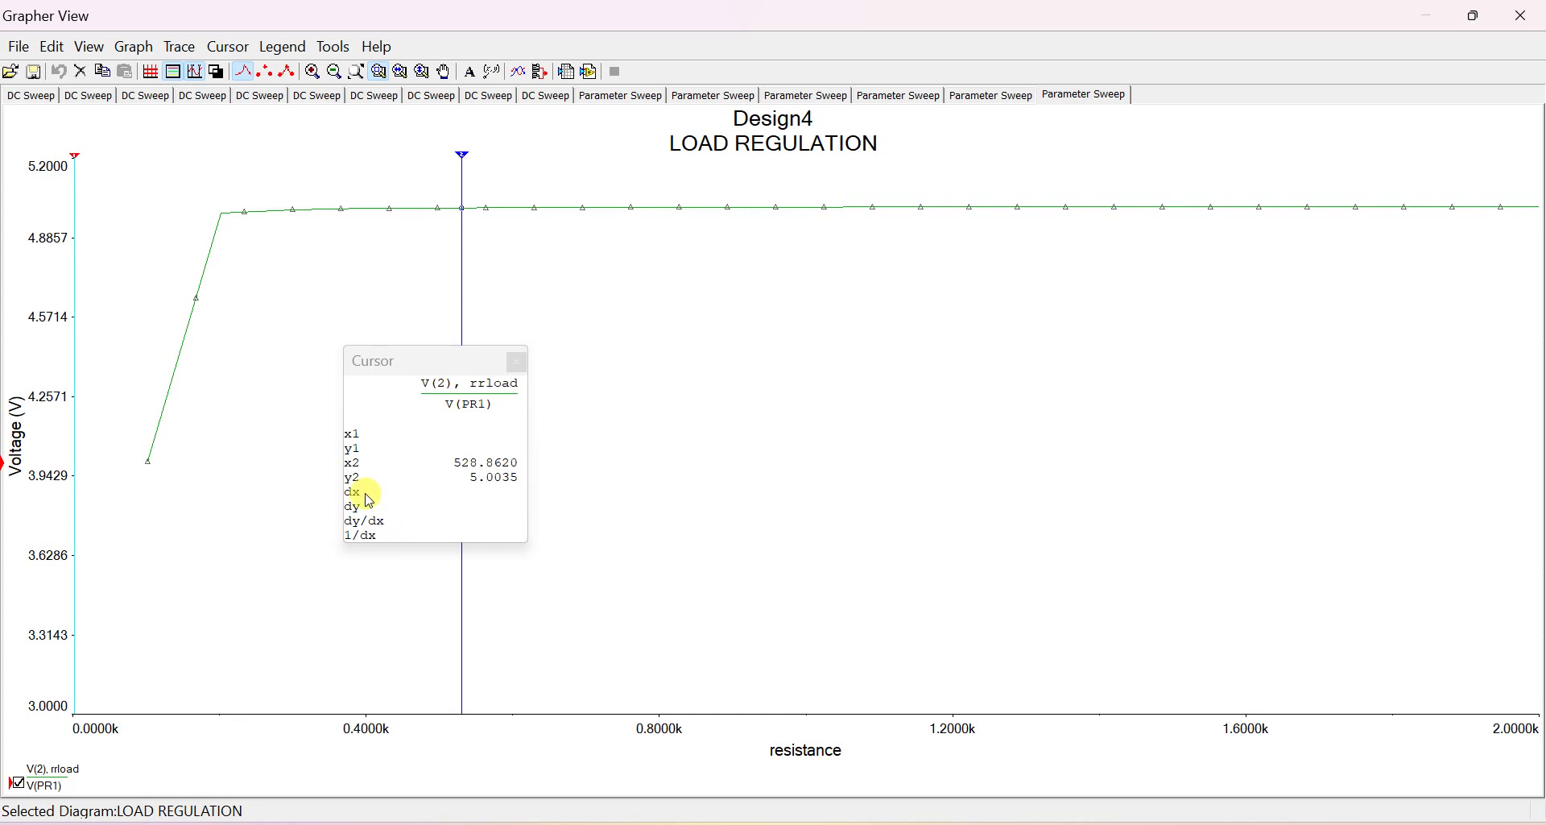
{"action": "left_click", "coordinate": [471, 465]}
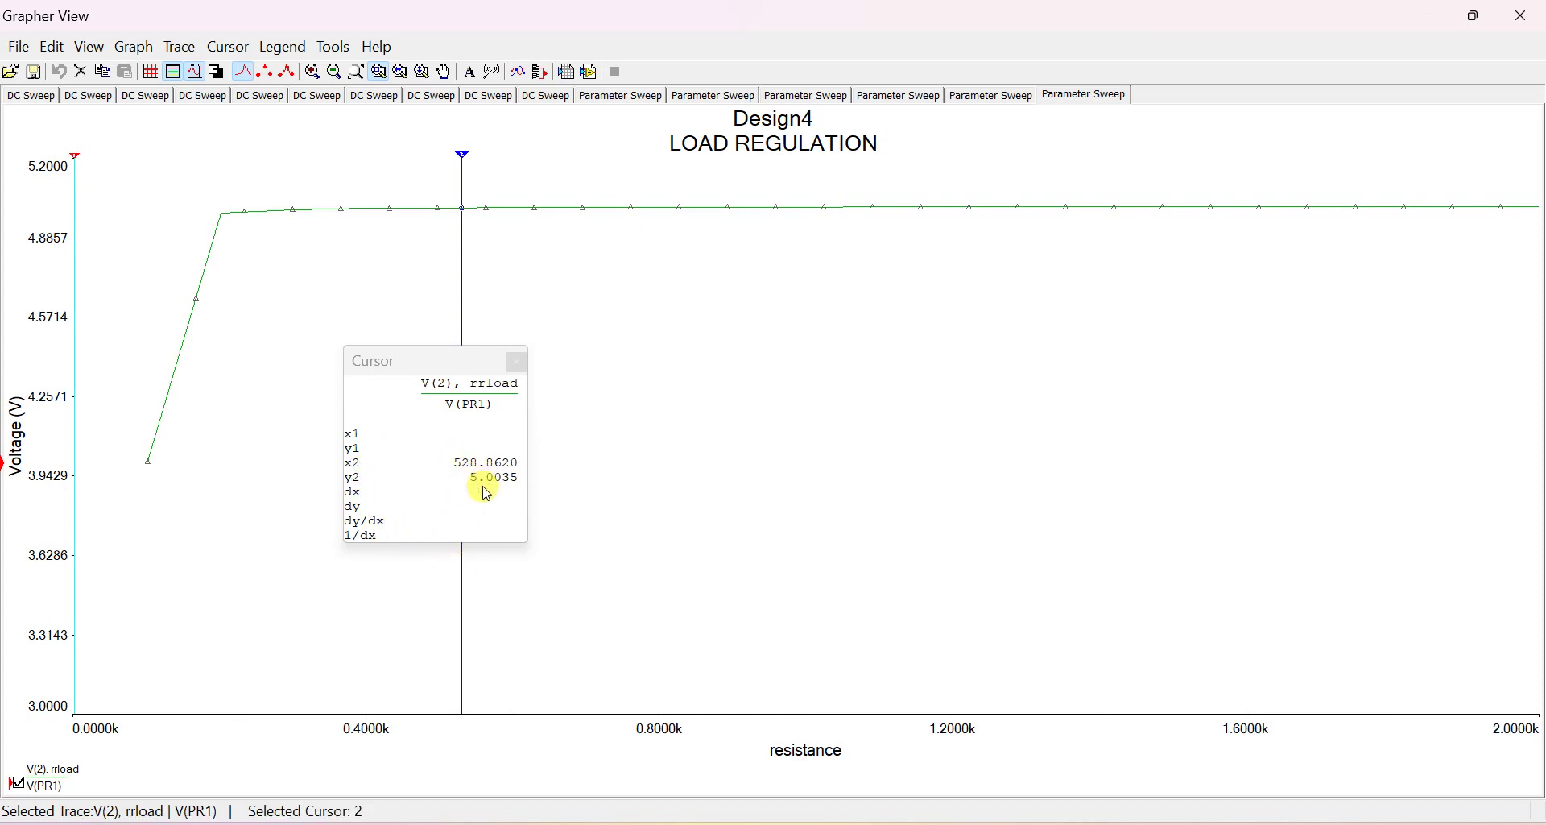
{"action": "left_click_drag", "start_coordinate": [459, 597], "coordinate": [150, 604]}
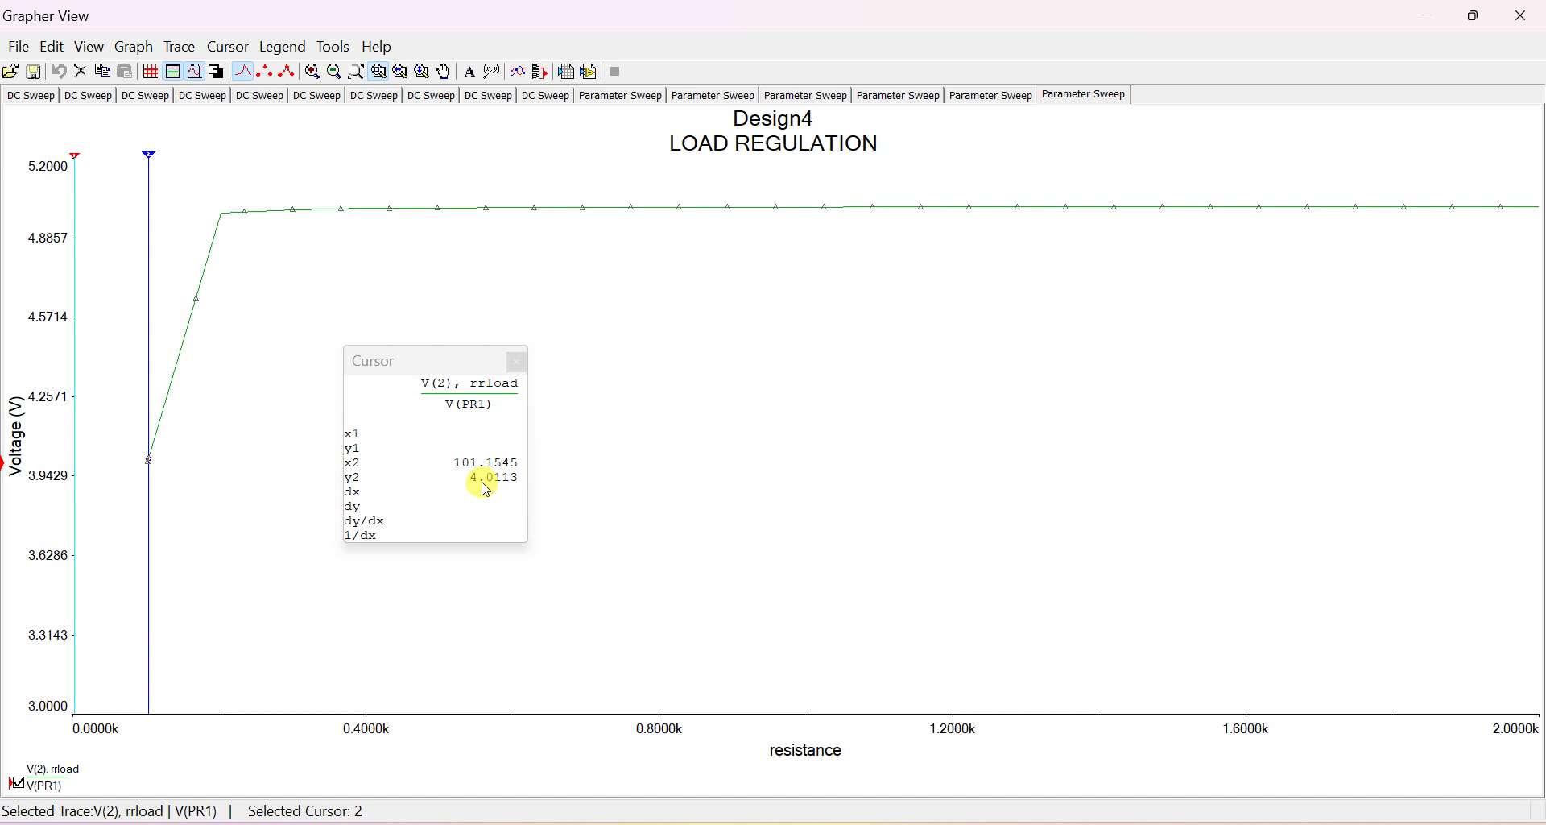
{"action": "left_click_drag", "start_coordinate": [154, 532], "coordinate": [184, 550]}
{"action": "left_click", "coordinate": [184, 551]}
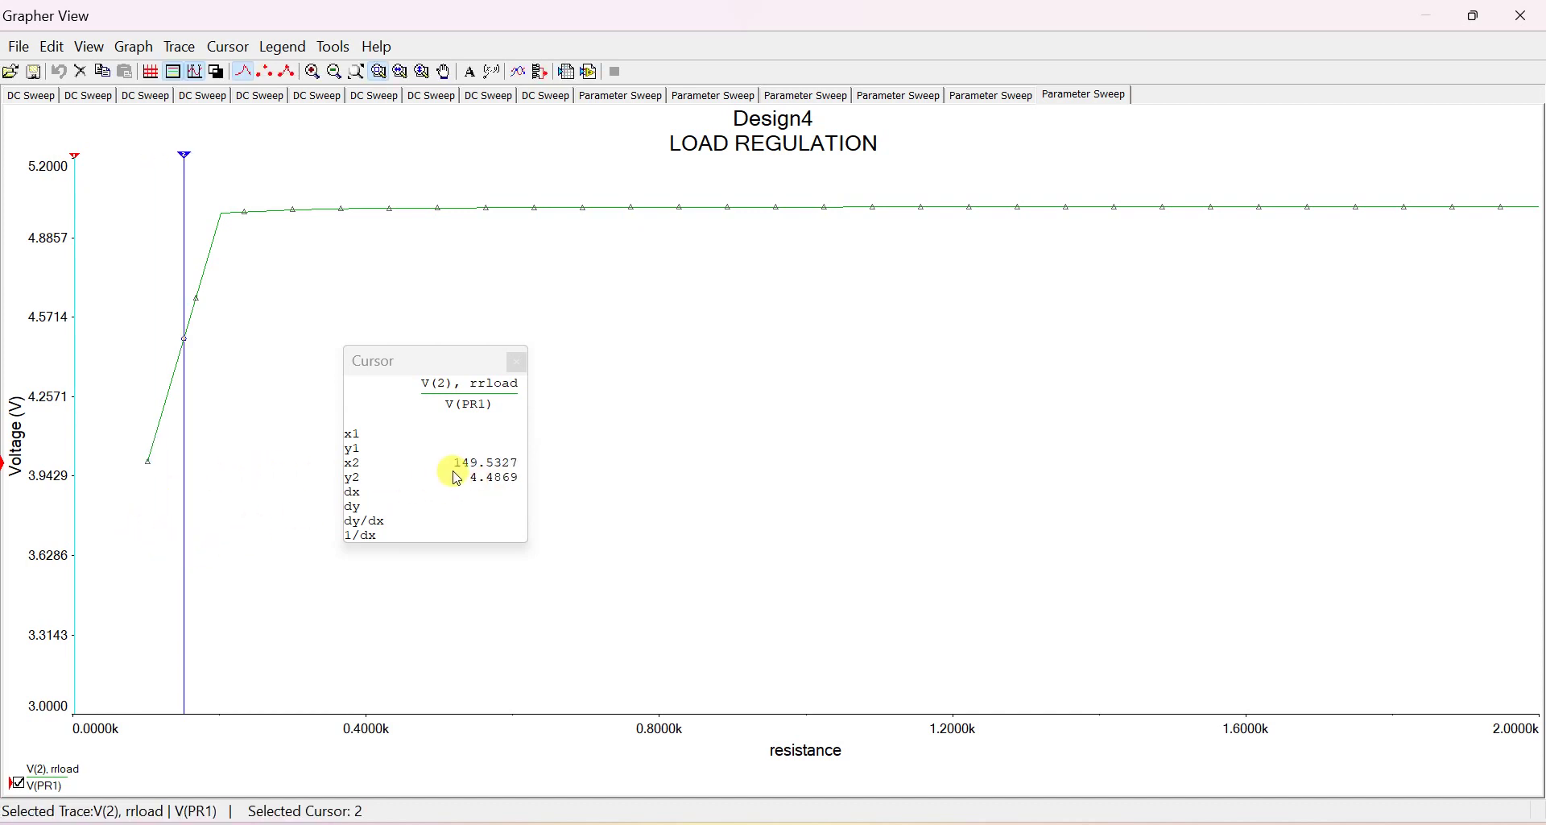
{"action": "left_click_drag", "start_coordinate": [184, 561], "coordinate": [214, 569]}
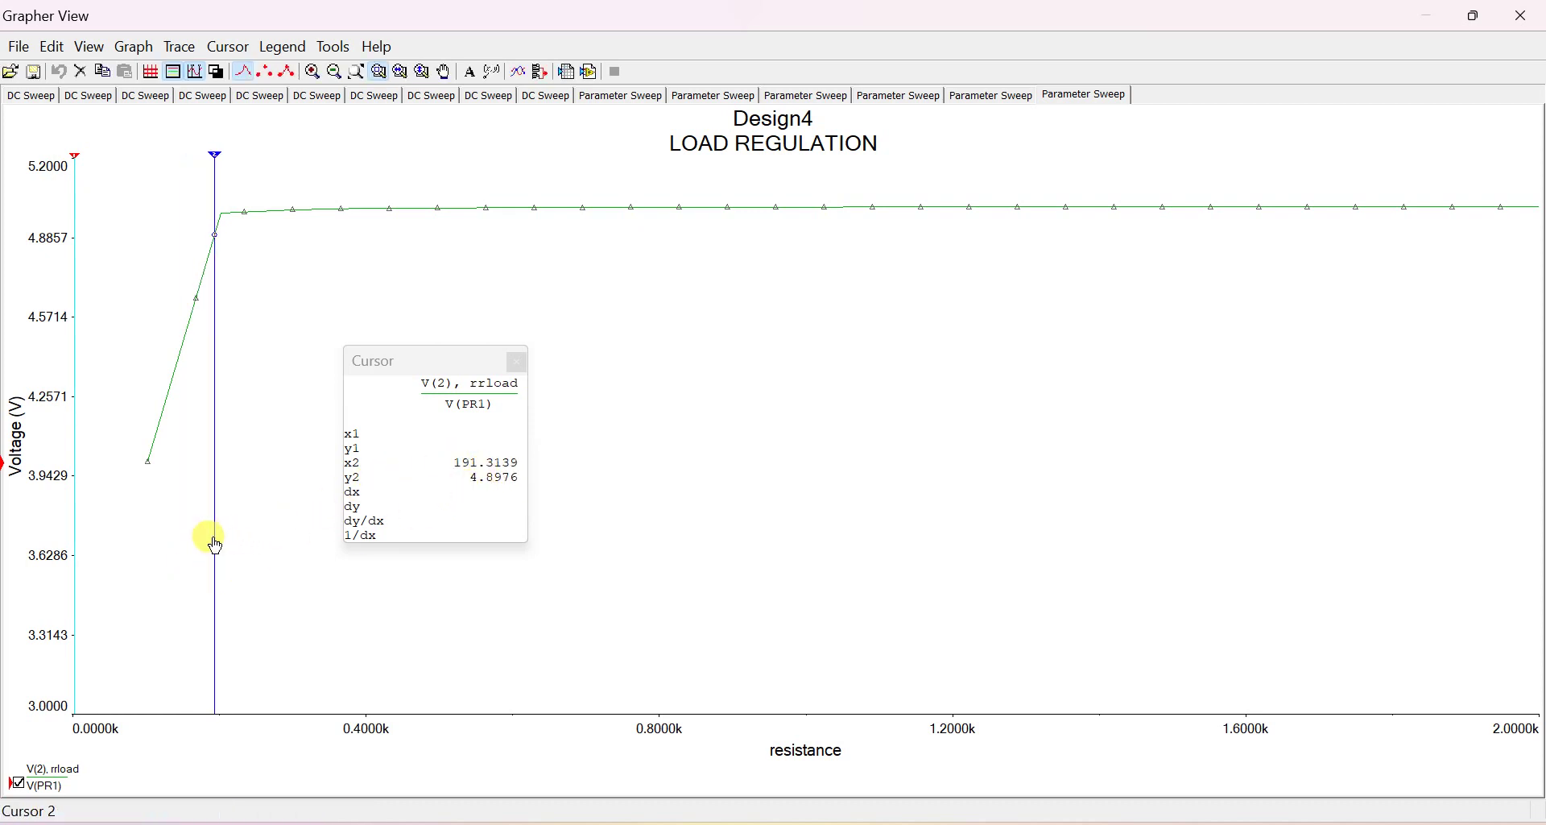
{"action": "left_click_drag", "start_coordinate": [210, 538], "coordinate": [669, 562]}
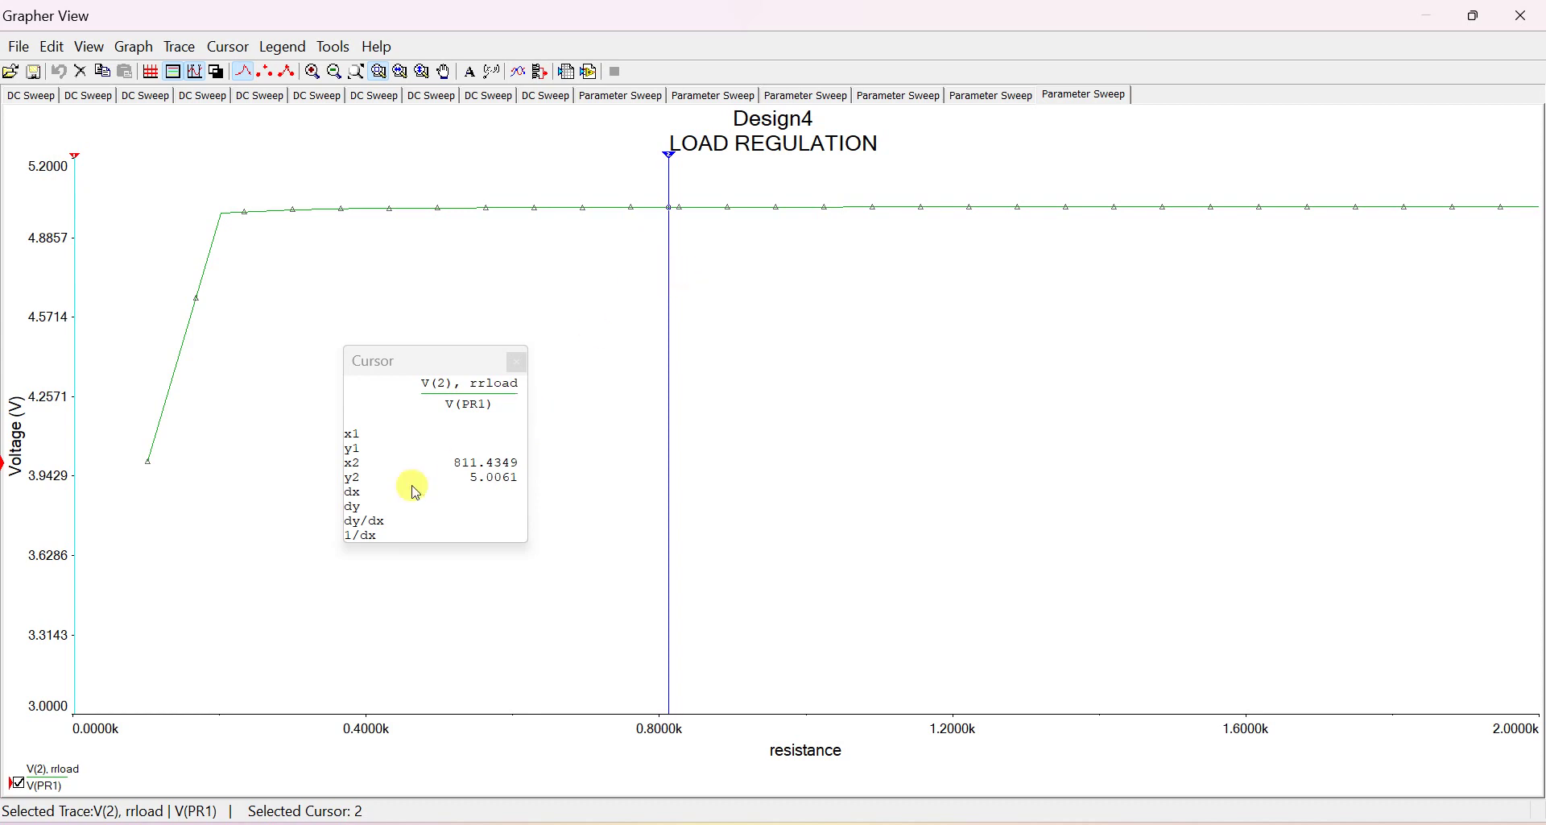
Hide the cursors and their readout, then return to the Multisim graph window
{"action": "left_click", "coordinate": [517, 364]}
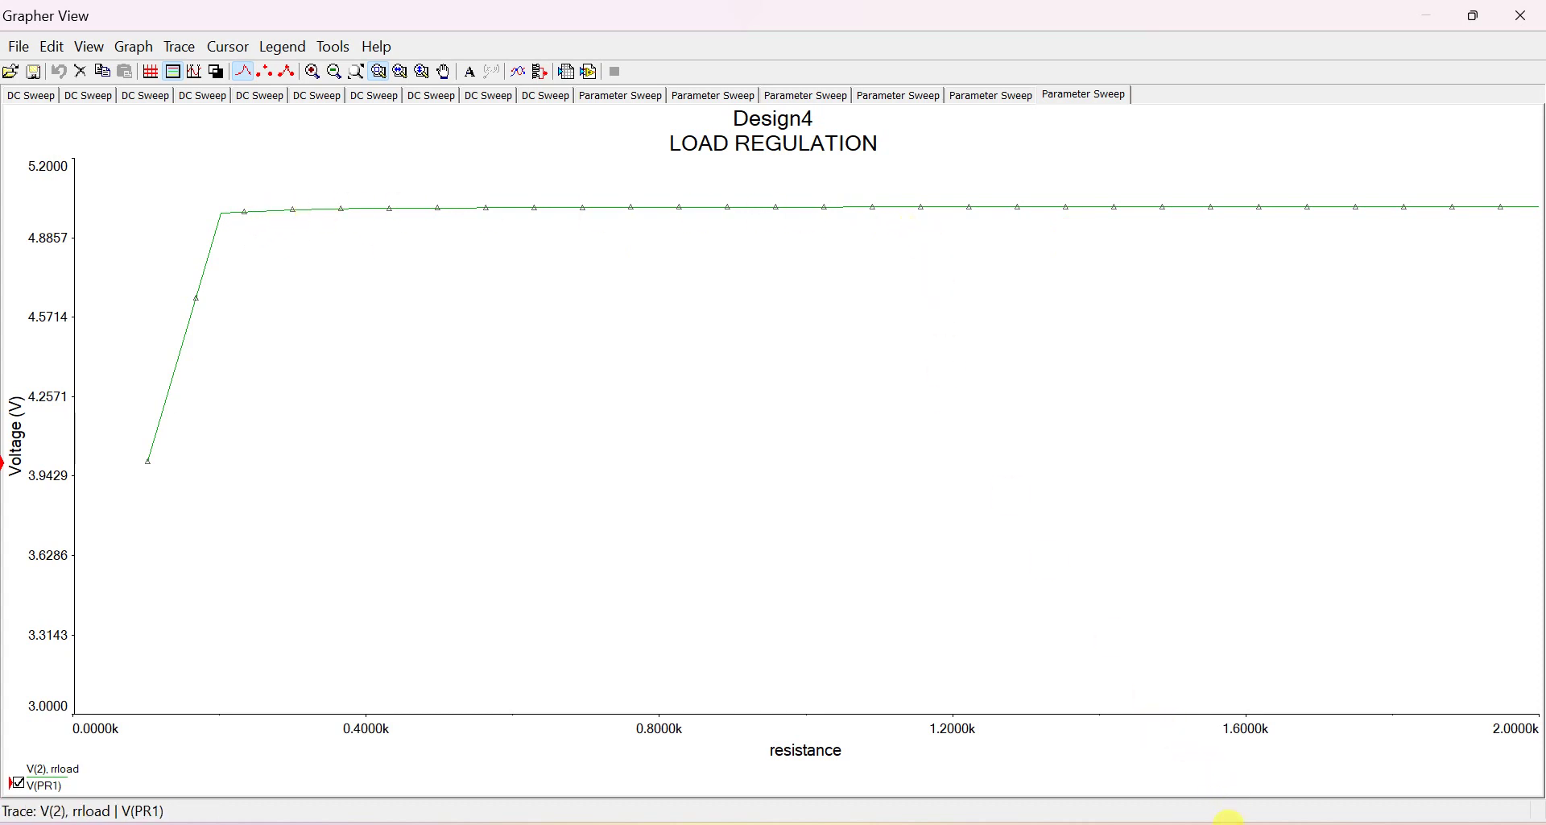
{"action": "mouse_move", "coordinate": [1220, 819]}
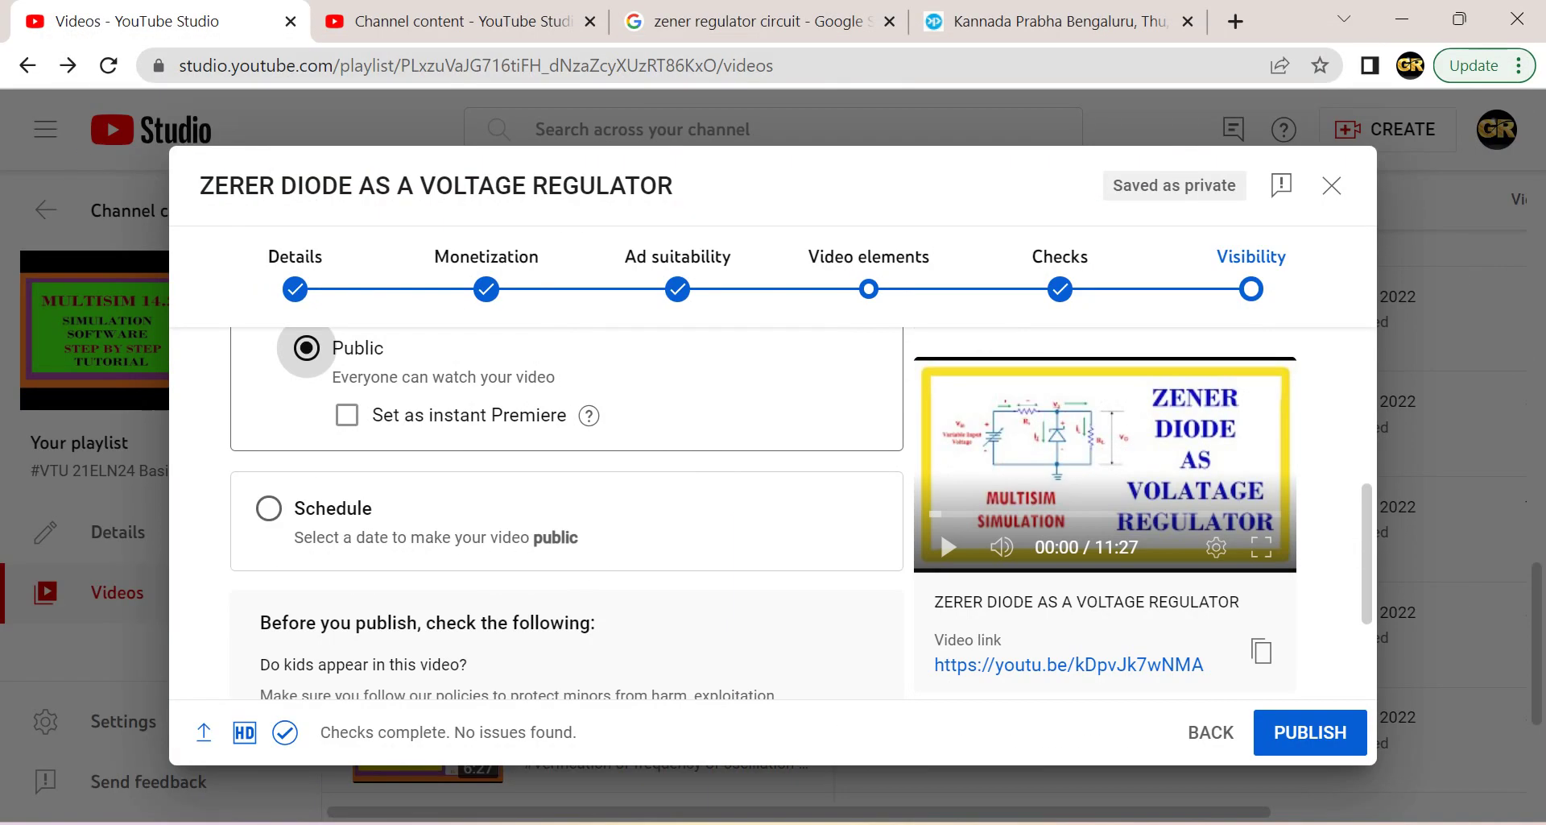
{"action": "mouse_move", "coordinate": [1161, 817]}
{"action": "left_click", "coordinate": [1170, 745]}
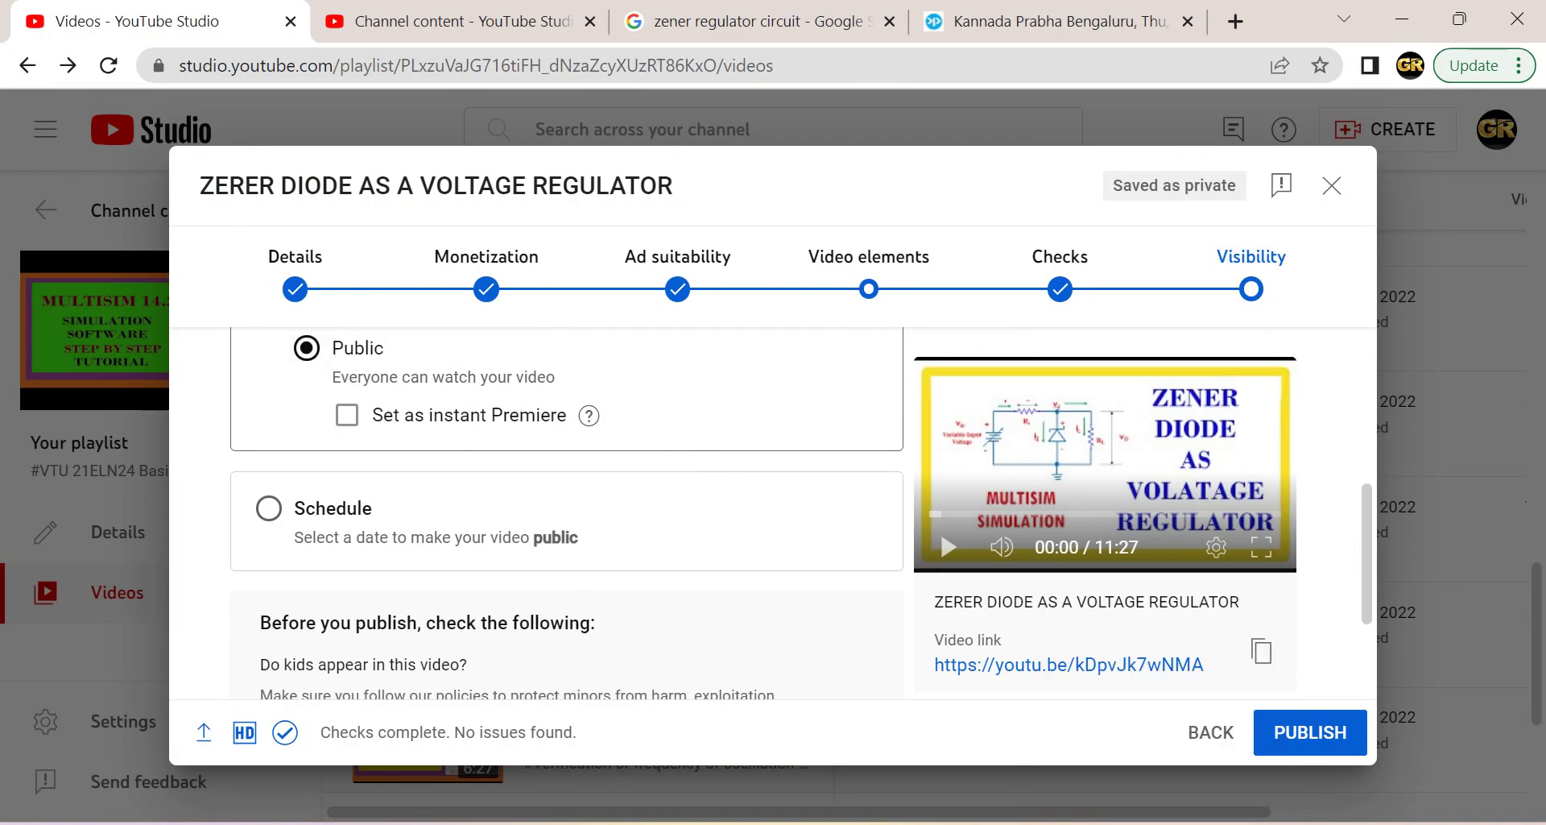